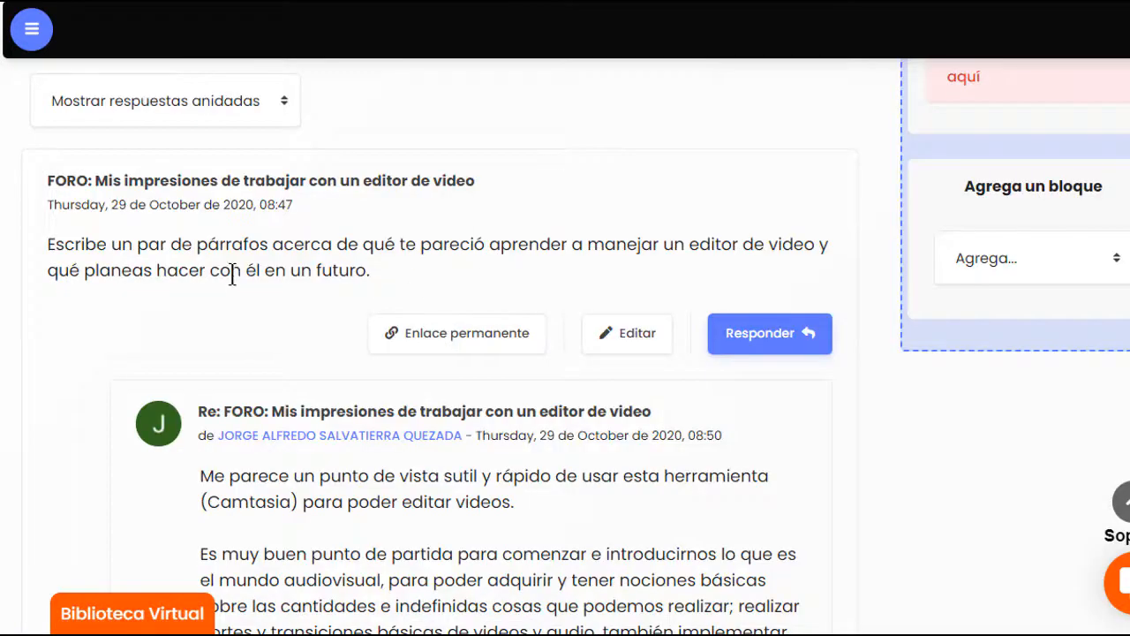
Step: Read through the forum discussion on working with a video editor, including its prompt, the student posts and the nested reply
scroll(274, 369, down, 8)
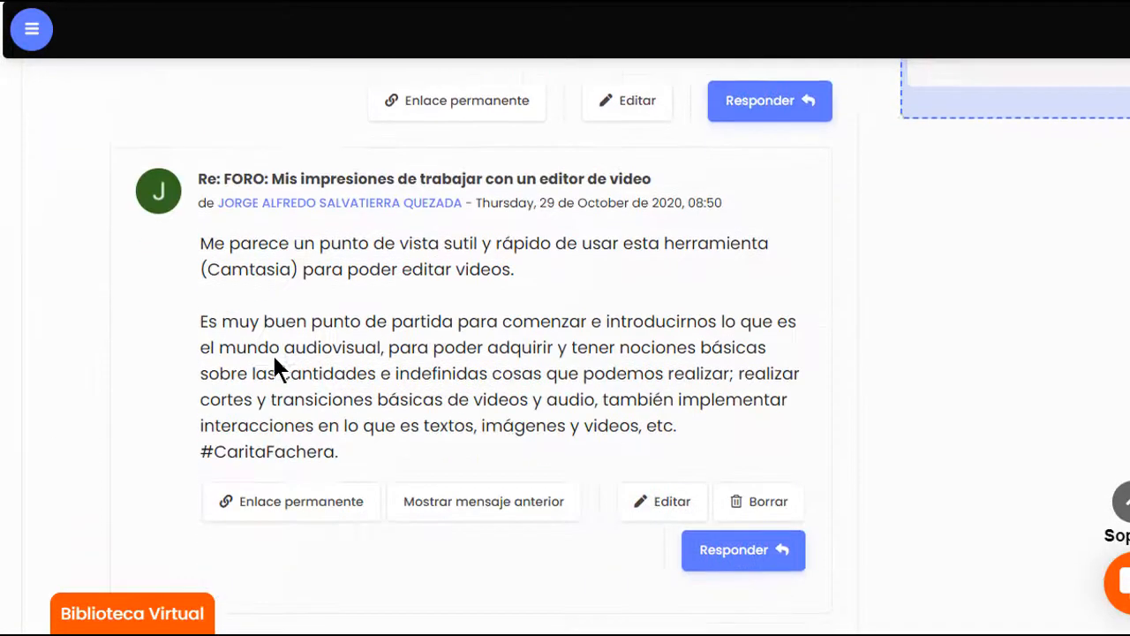
scroll(275, 364, down, 4)
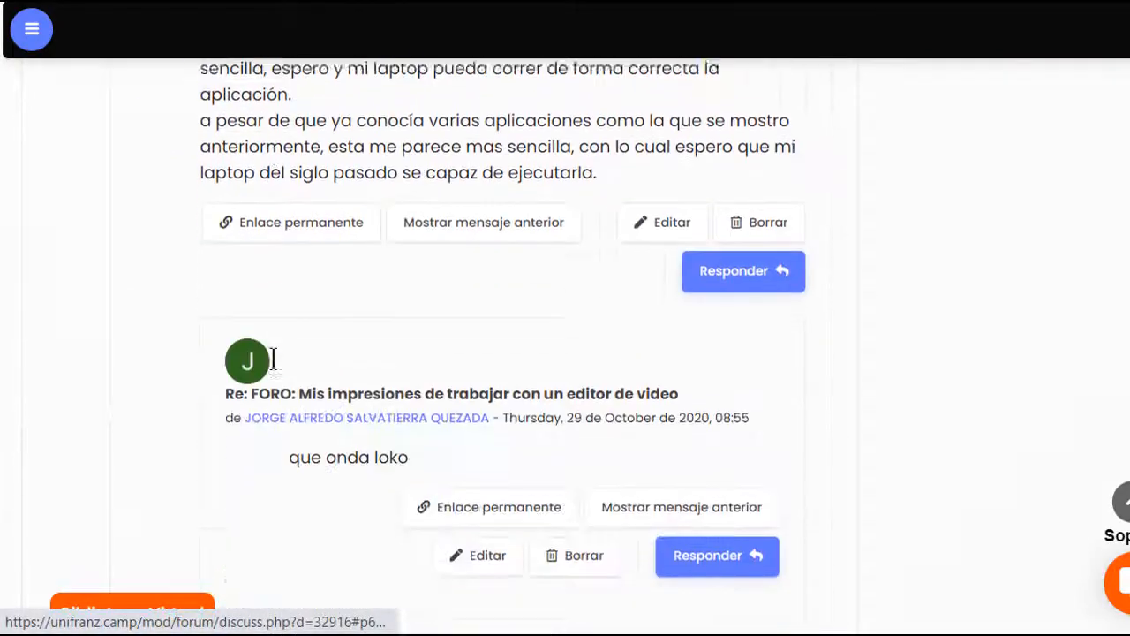
scroll(275, 371, up, 12)
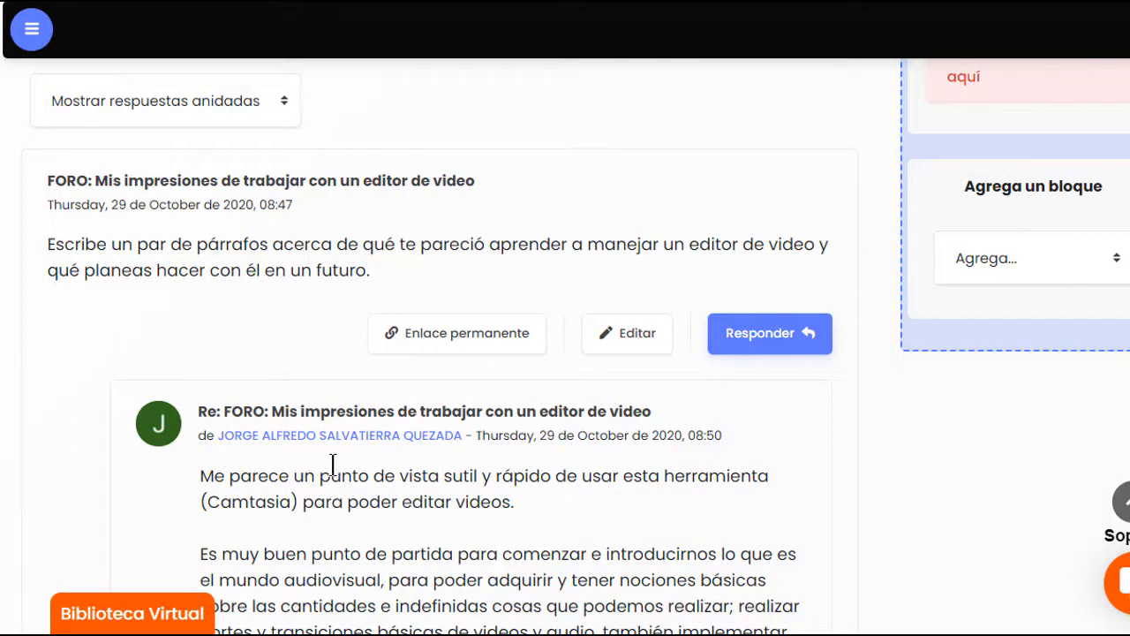
scroll(340, 477, down, 2)
scroll(316, 477, down, 2)
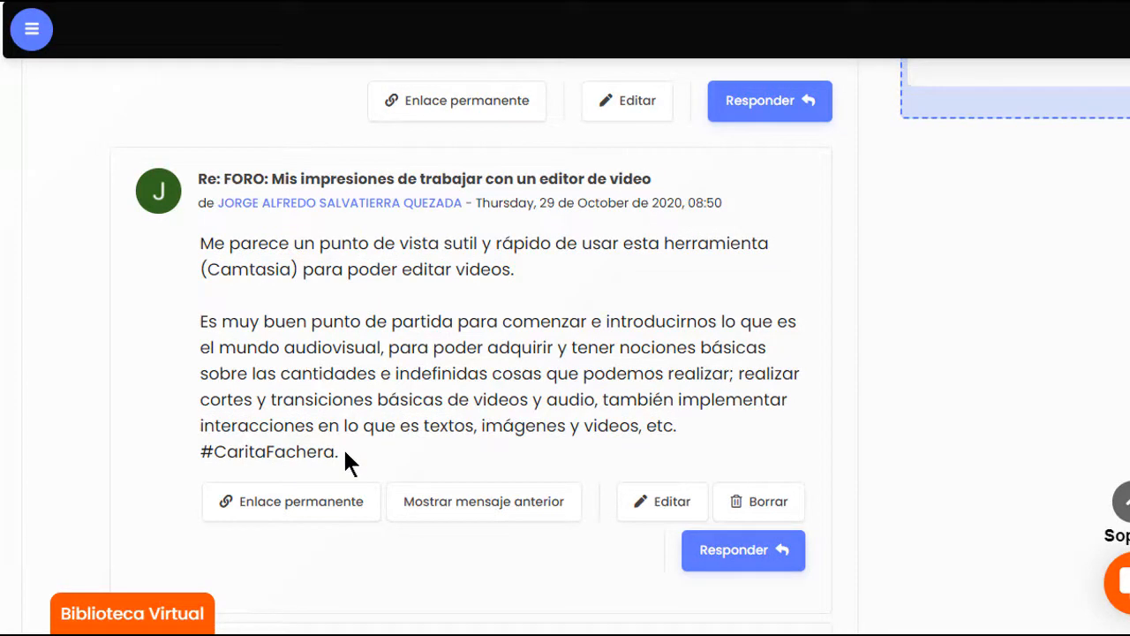
scroll(345, 454, down, 8)
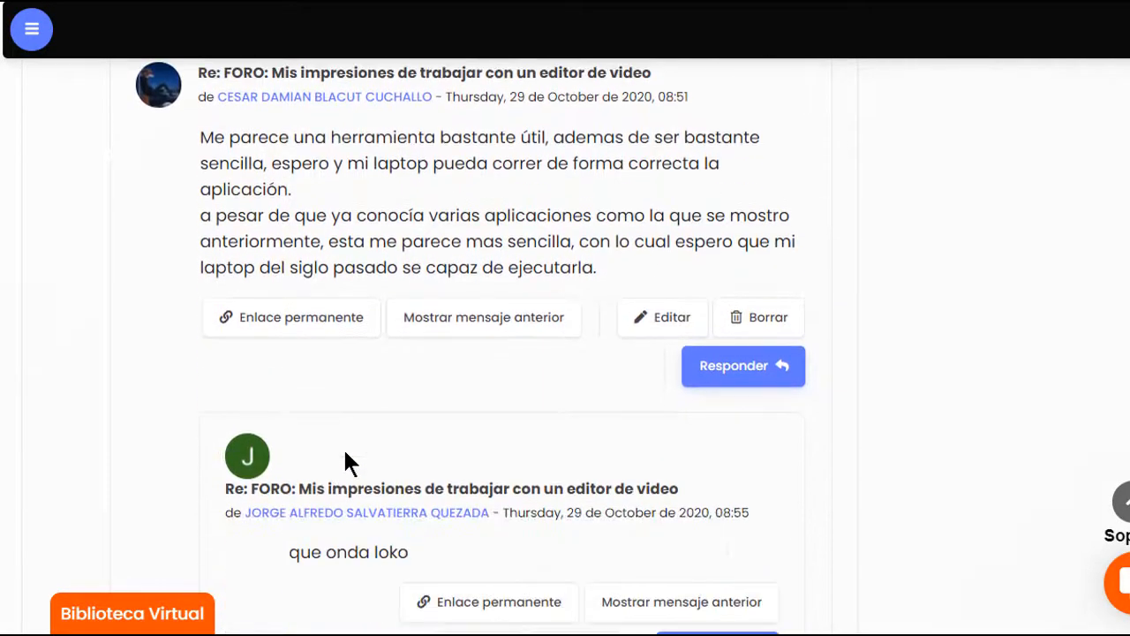
scroll(349, 455, down, 4)
scroll(344, 434, up, 2)
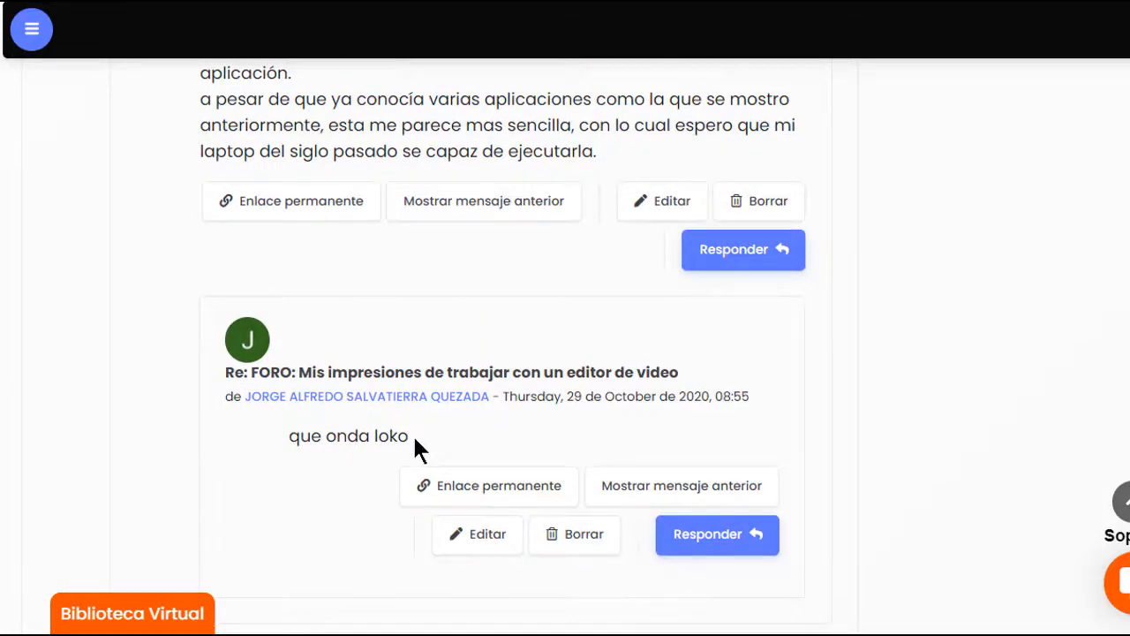
drag(414, 444, 291, 430)
click(170, 350)
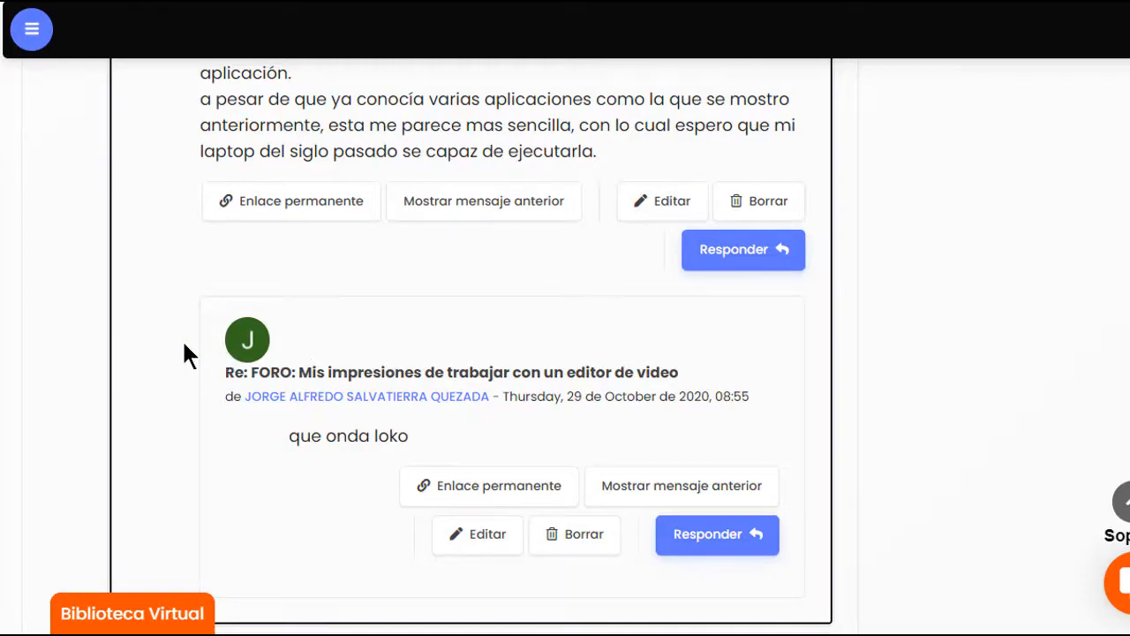
scroll(184, 344, up, 10)
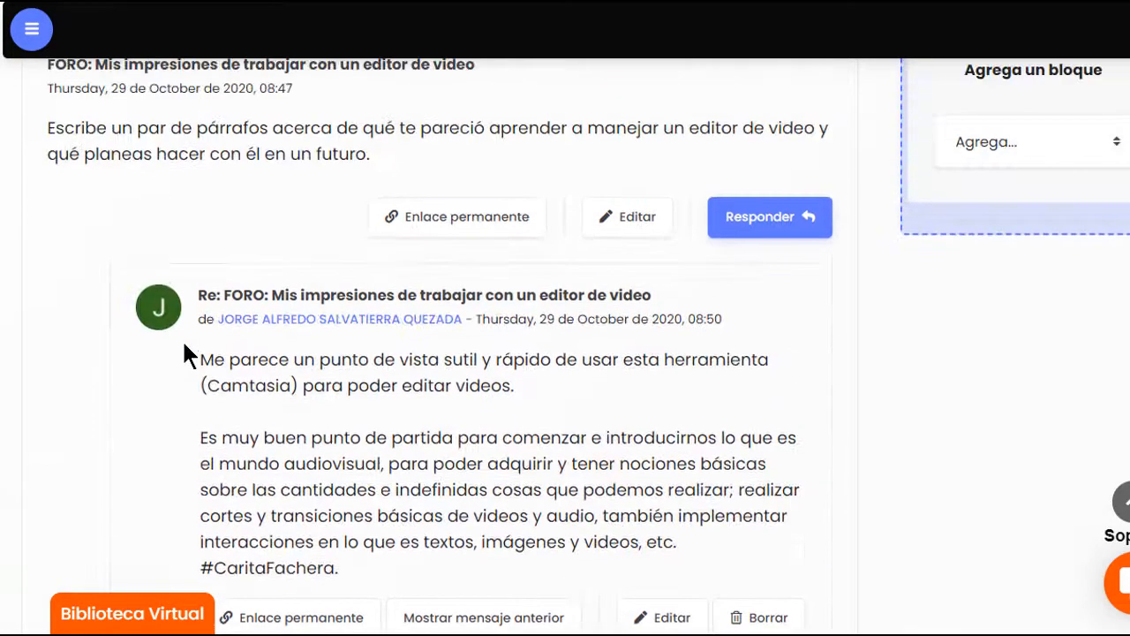
scroll(184, 346, up, 4)
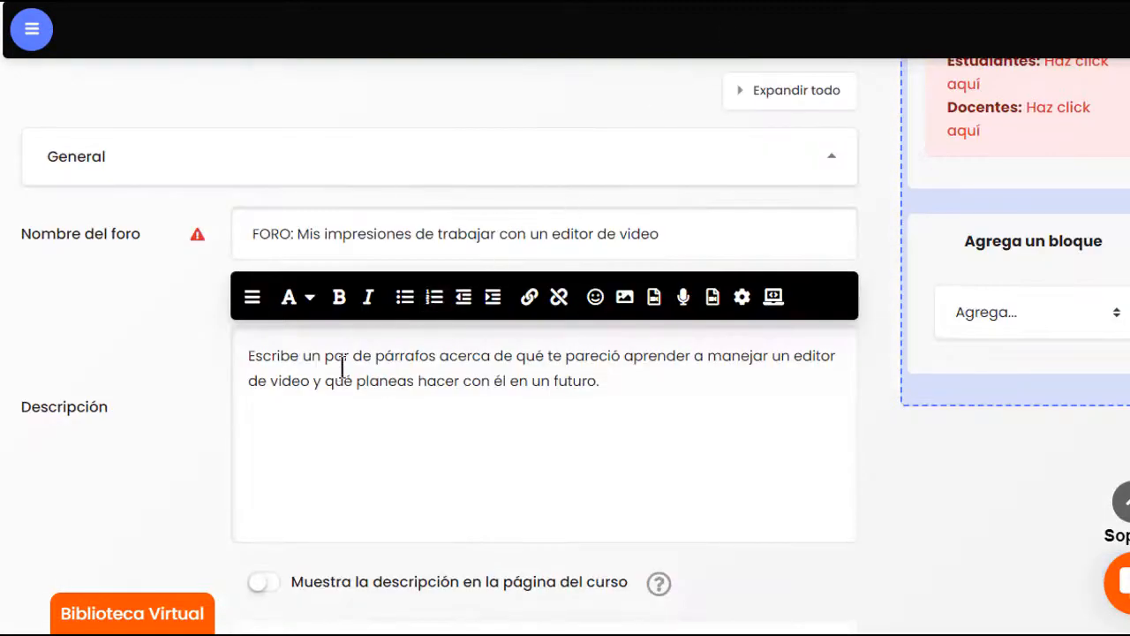
Step: Review the forum's settings form, covering its name, description, forum type and the collapsed option sections
scroll(197, 354, down, 5)
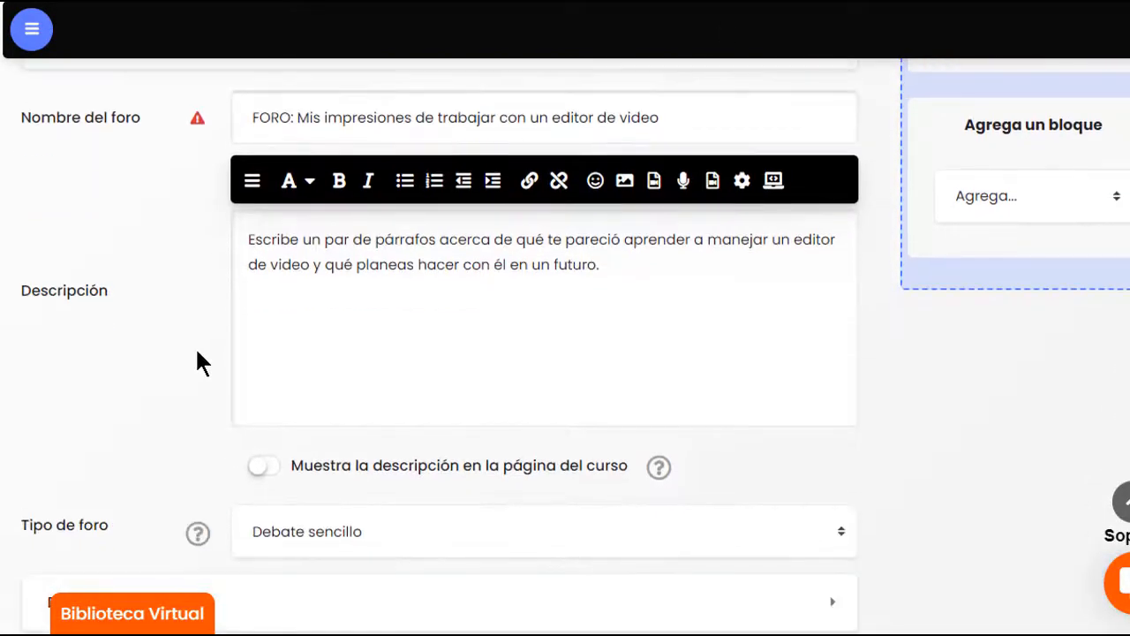
scroll(198, 358, down, 4)
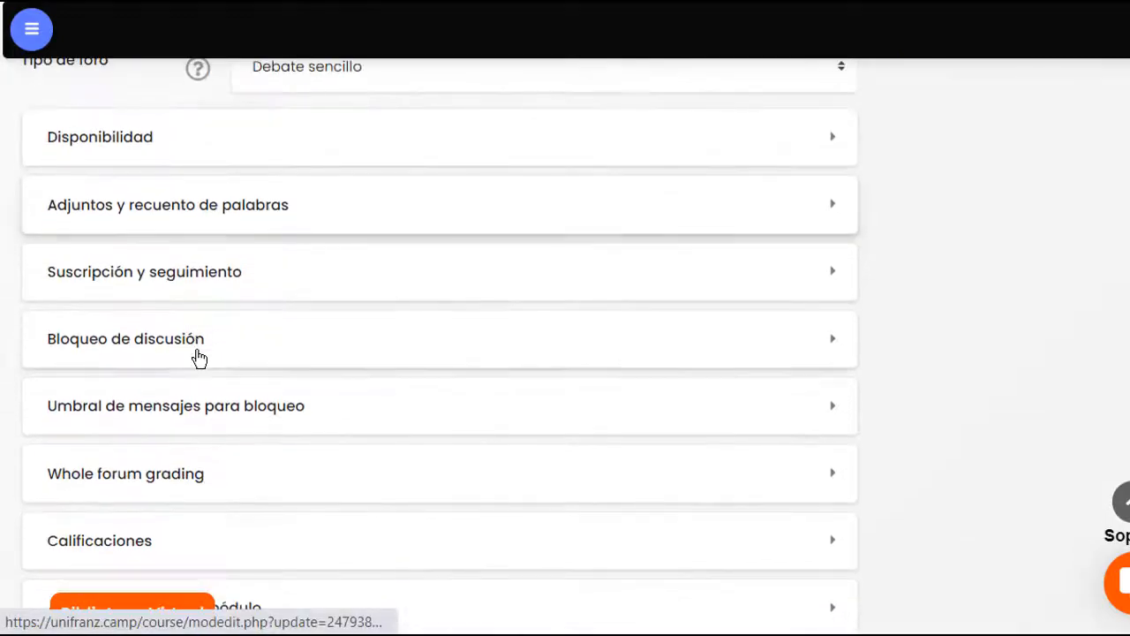
scroll(199, 357, down, 1)
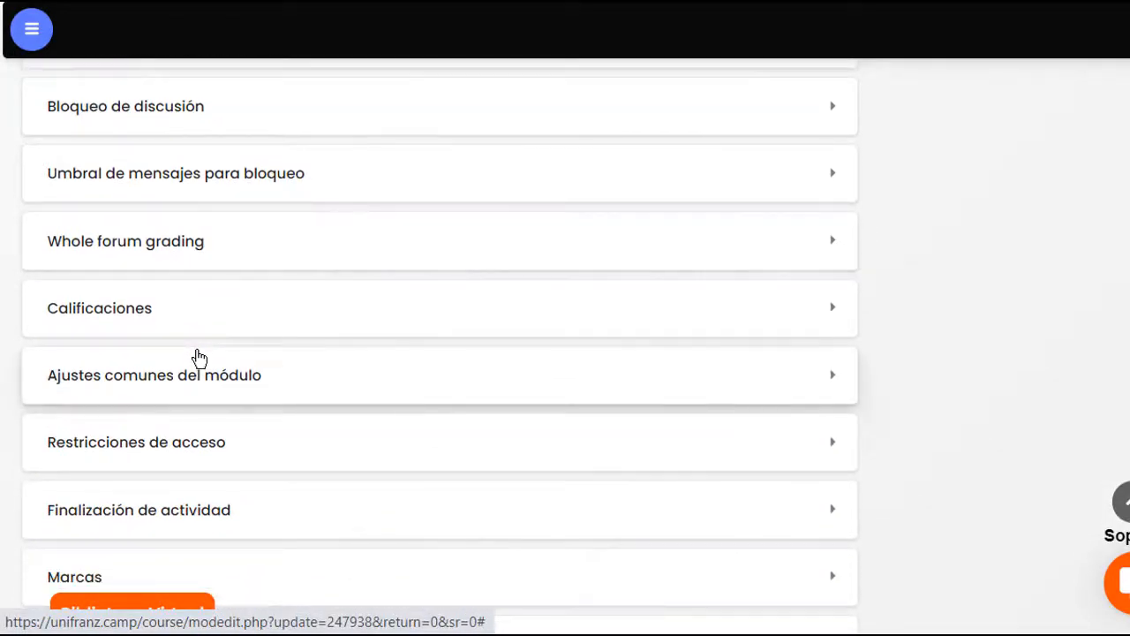
scroll(199, 358, up, 5)
scroll(199, 358, up, 4)
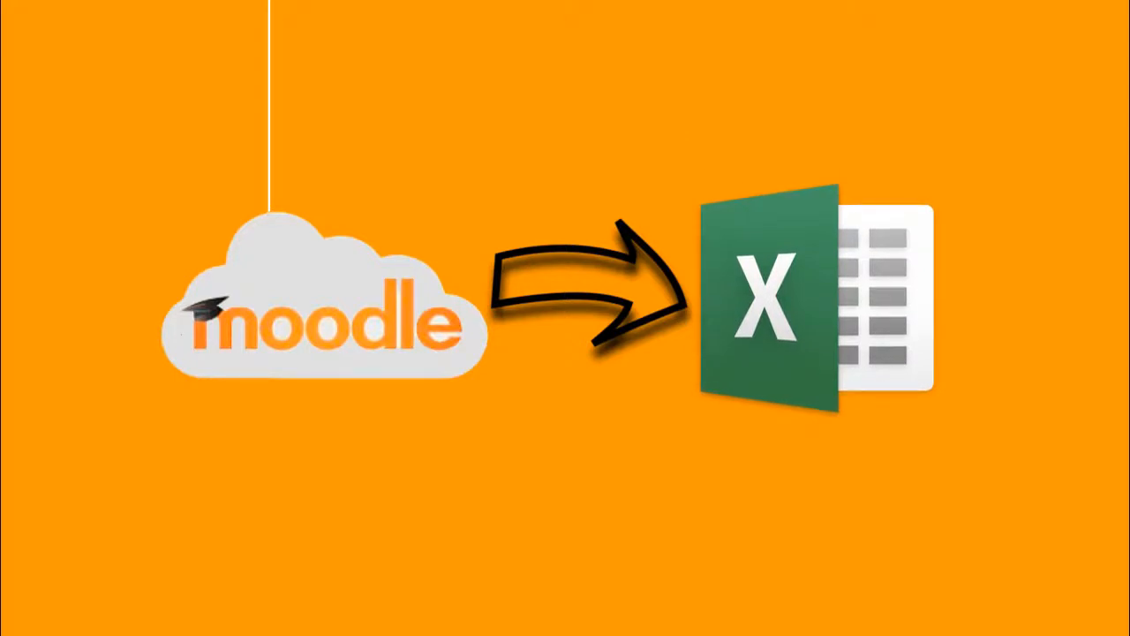
Step: Start adding a Wiki activity to HITO 3 of the CREATIVIDAD course, choosing it from the available activities
click(399, 256)
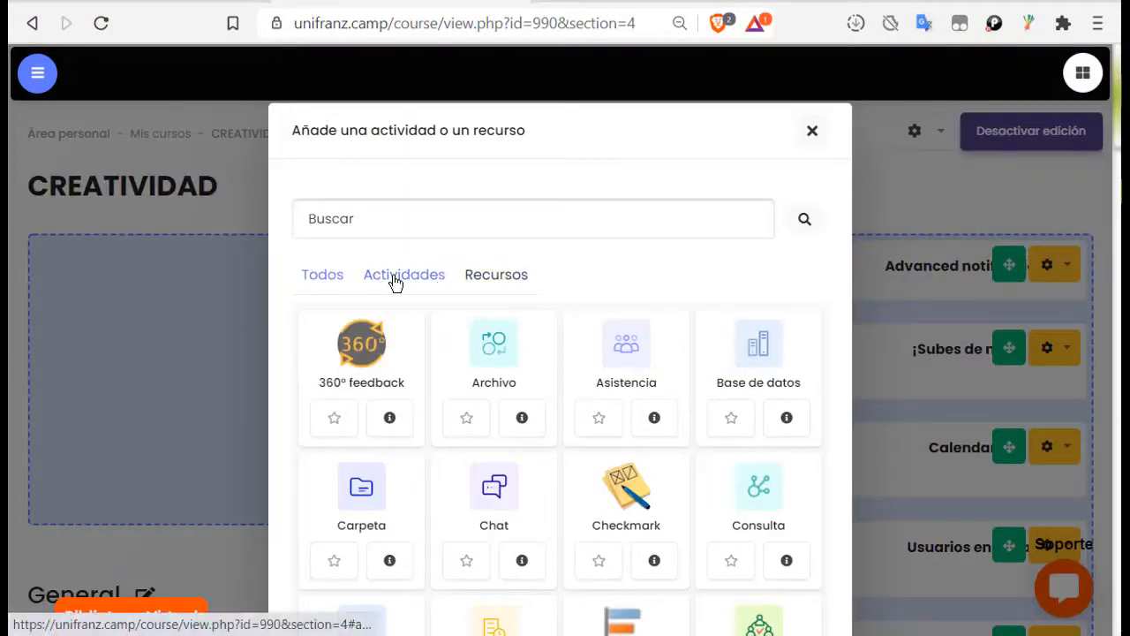
click(395, 281)
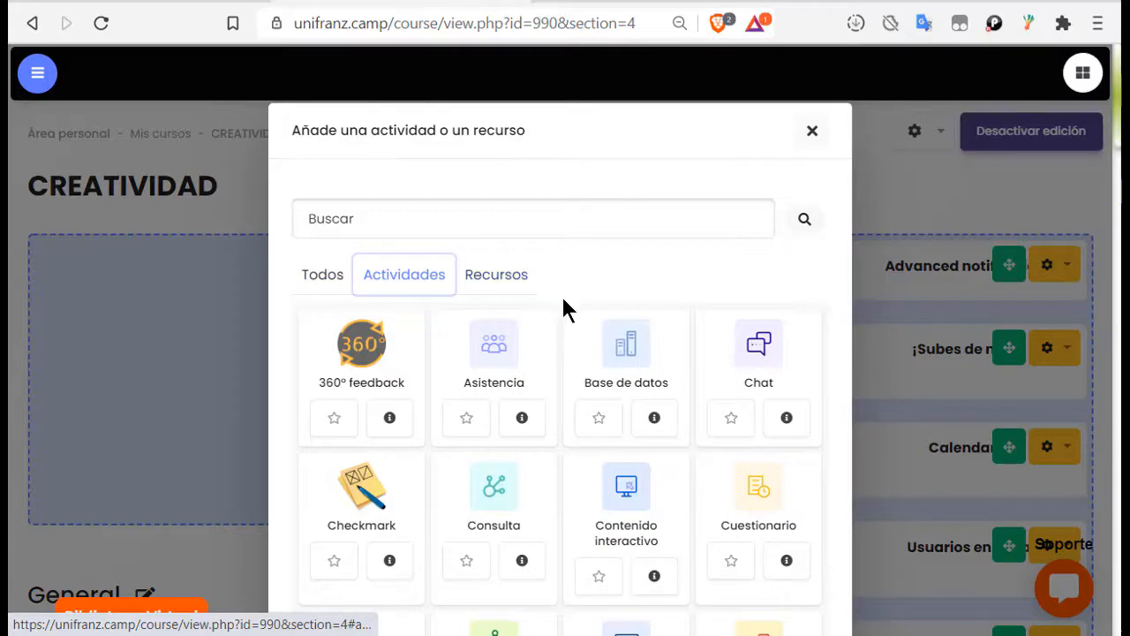
scroll(563, 300, down, 1)
scroll(565, 310, down, 12)
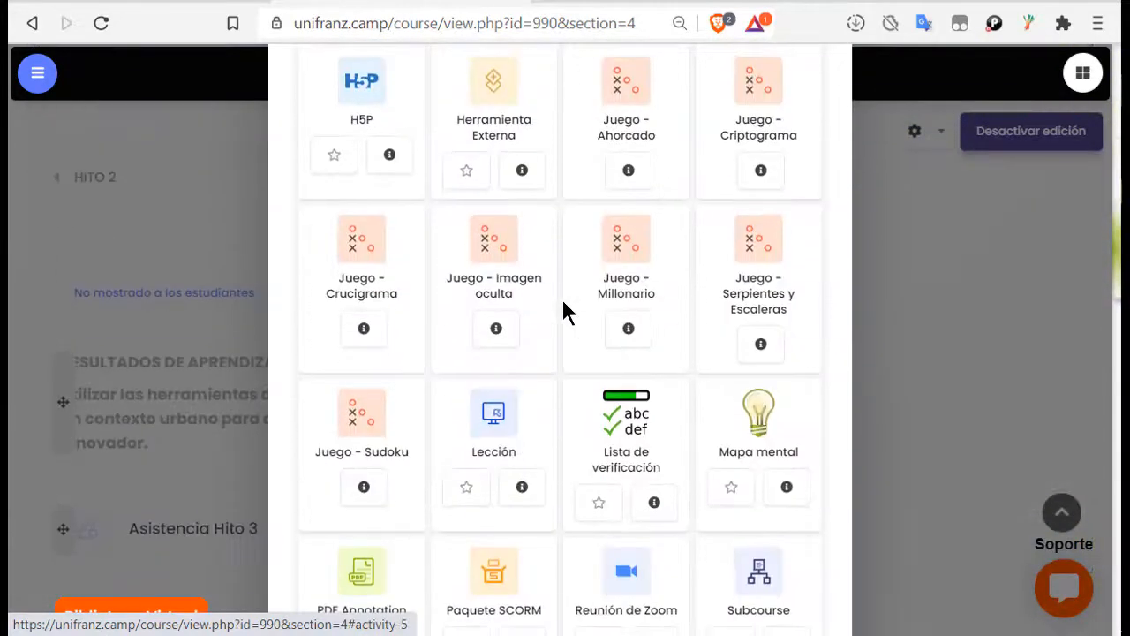
scroll(609, 309, up, 3)
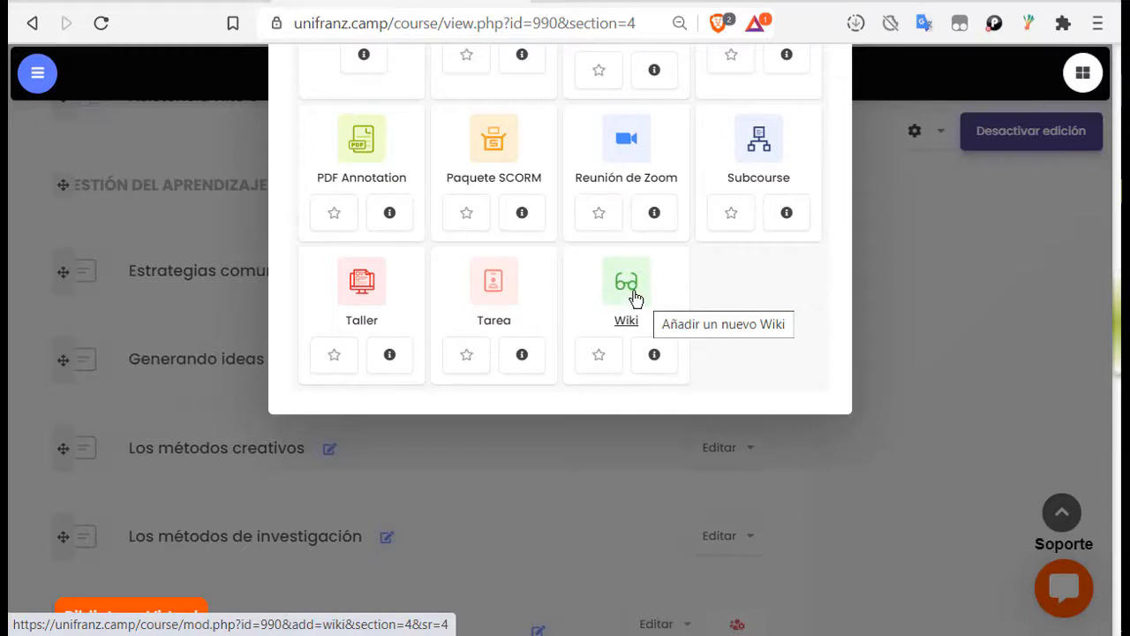
click(630, 296)
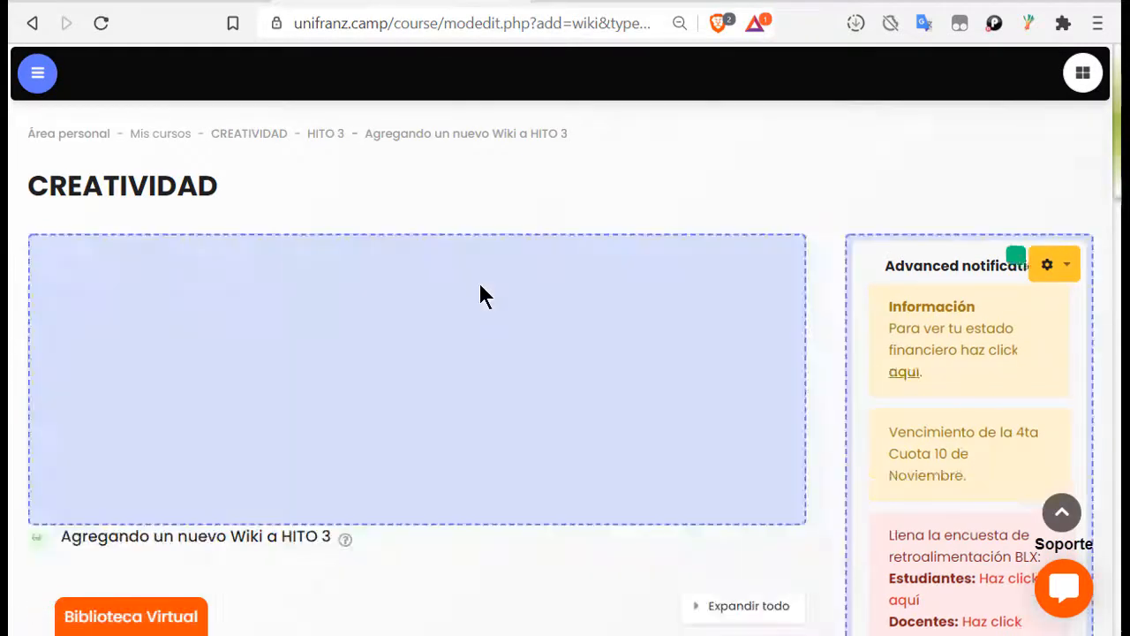
Step: Name the wiki "Prueba Wiki" and keep its mode as Wiki colaborativa
scroll(24, 327, down, 6)
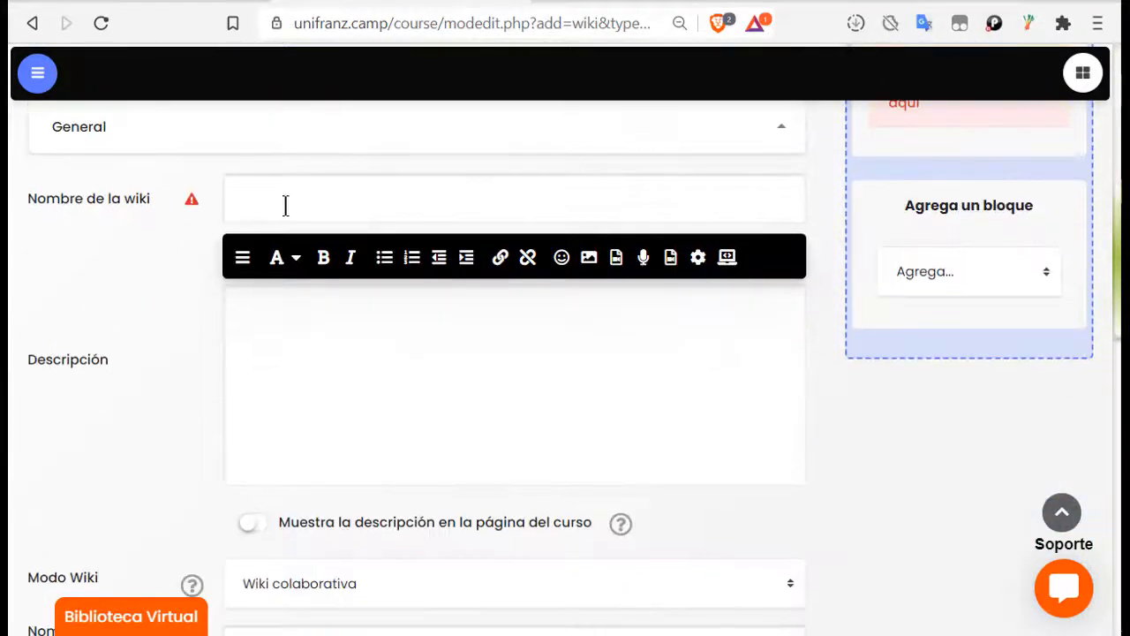
click(285, 205)
scroll(221, 344, down, 3)
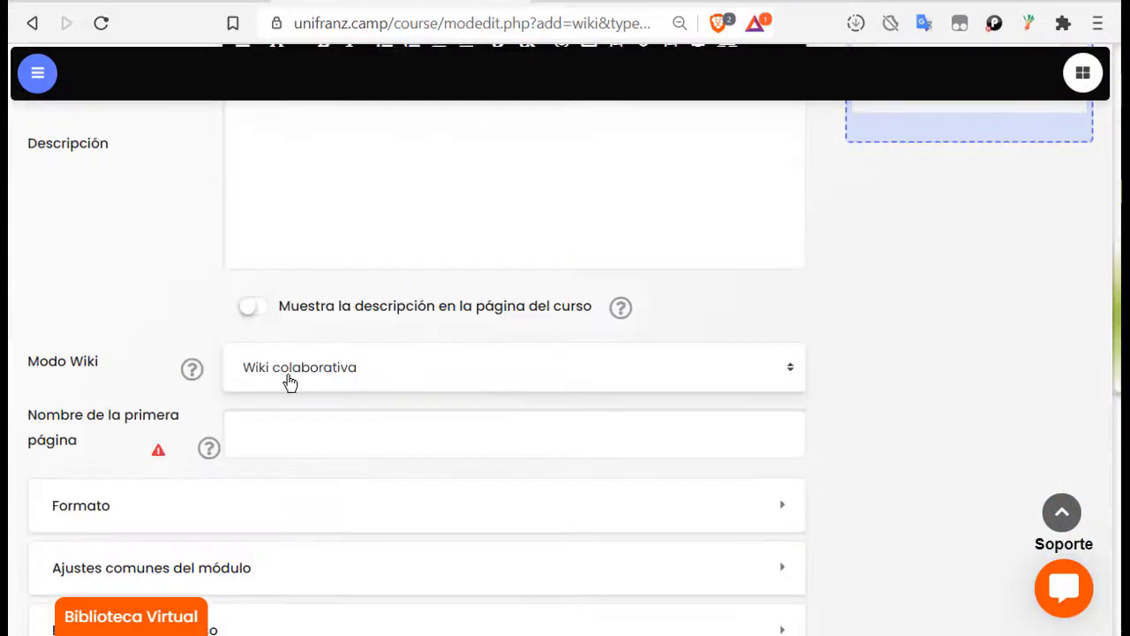
click(348, 375)
click(350, 378)
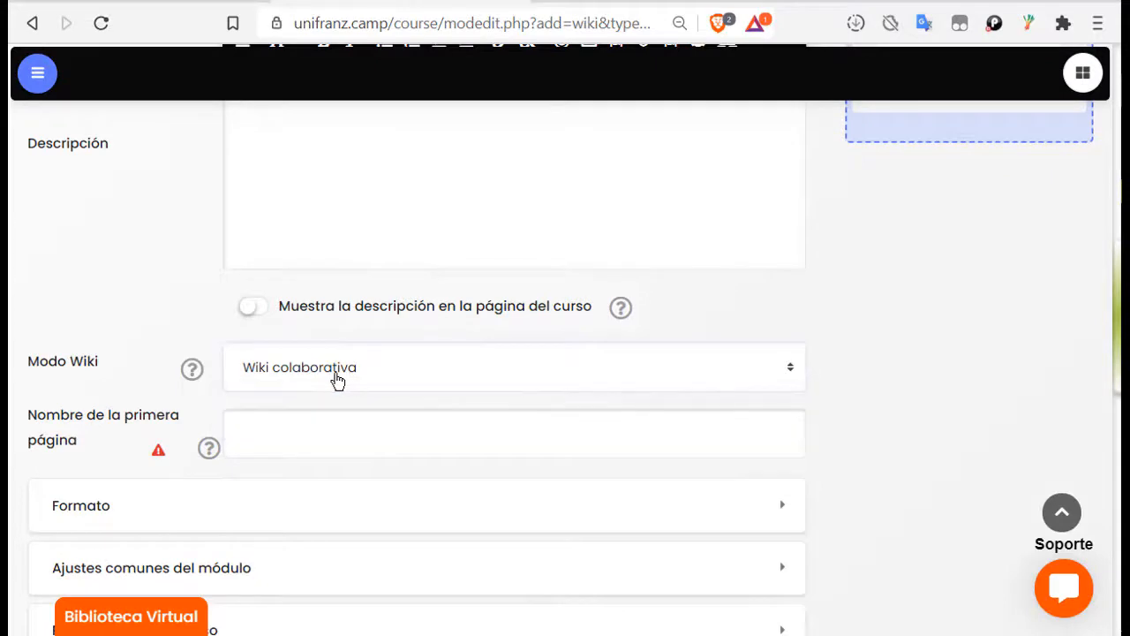
Step: Name the wiki's first page "Software de sonido" and save the activity, returning to the course
click(267, 423)
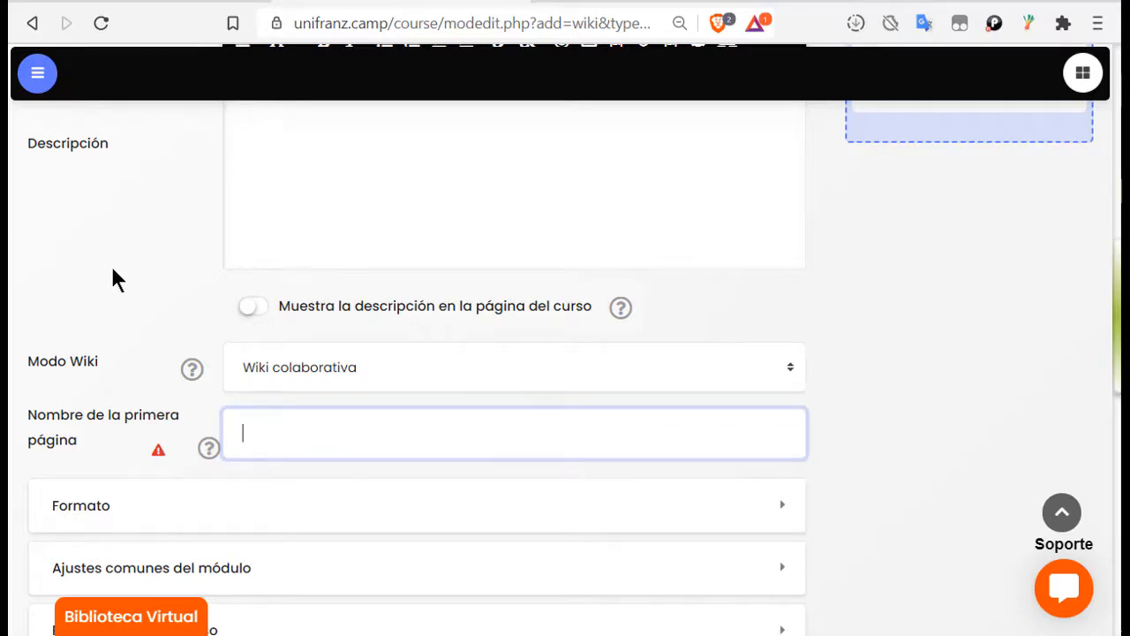
text(Software de sonido)
scroll(113, 279, down, 4)
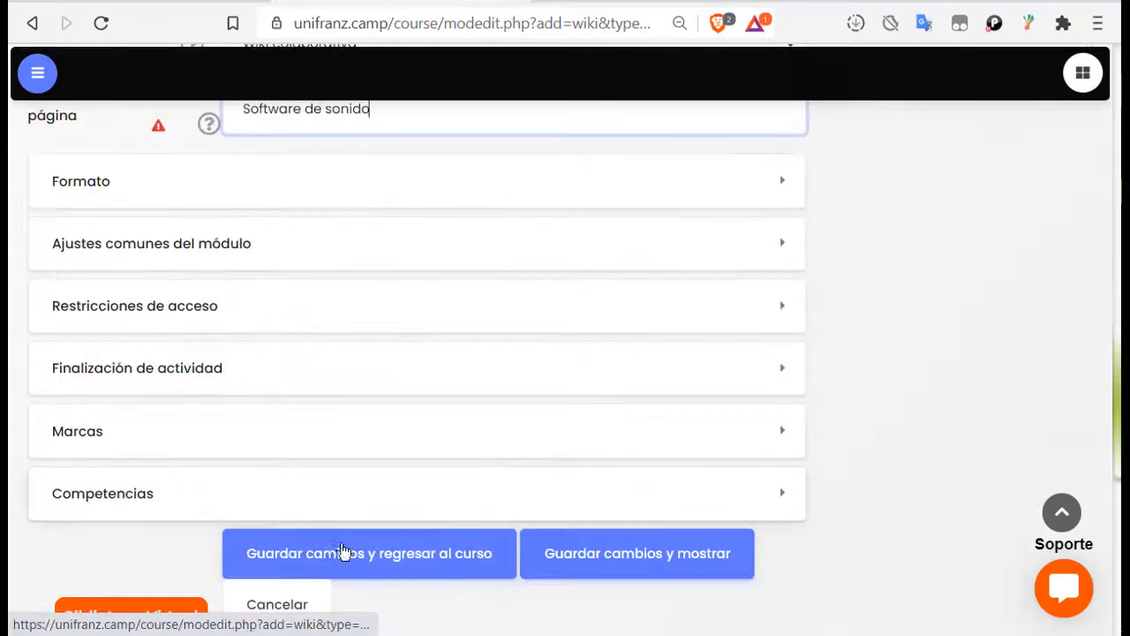
click(497, 547)
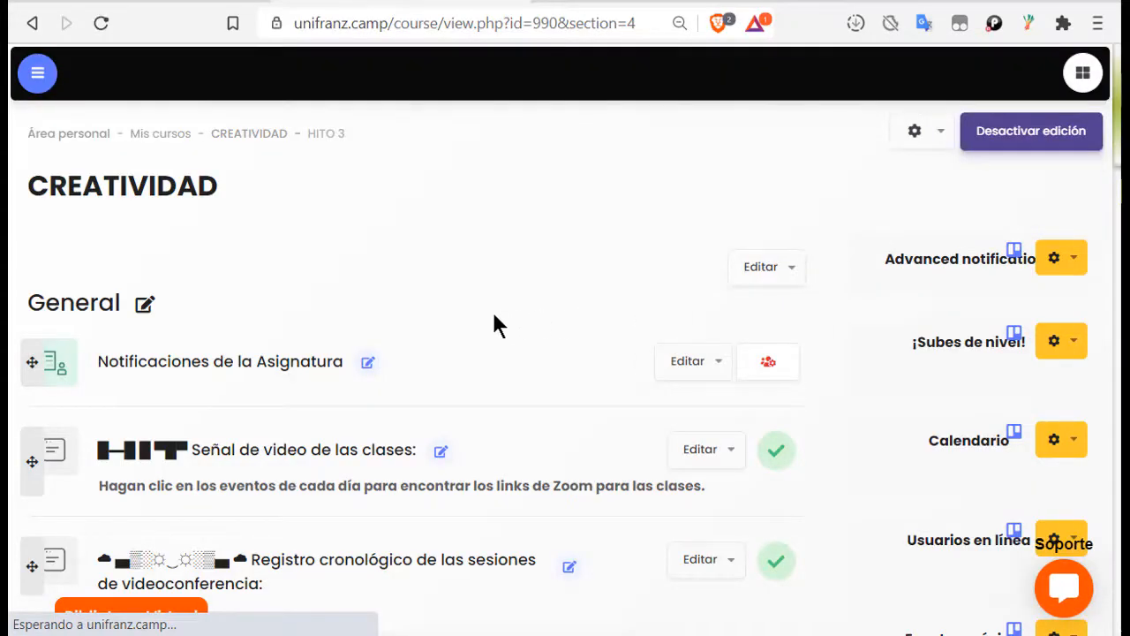
Step: Open the settings of the Prueba Wiki activity in HITO 3 and review its general fields and option sections
scroll(464, 321, down, 20)
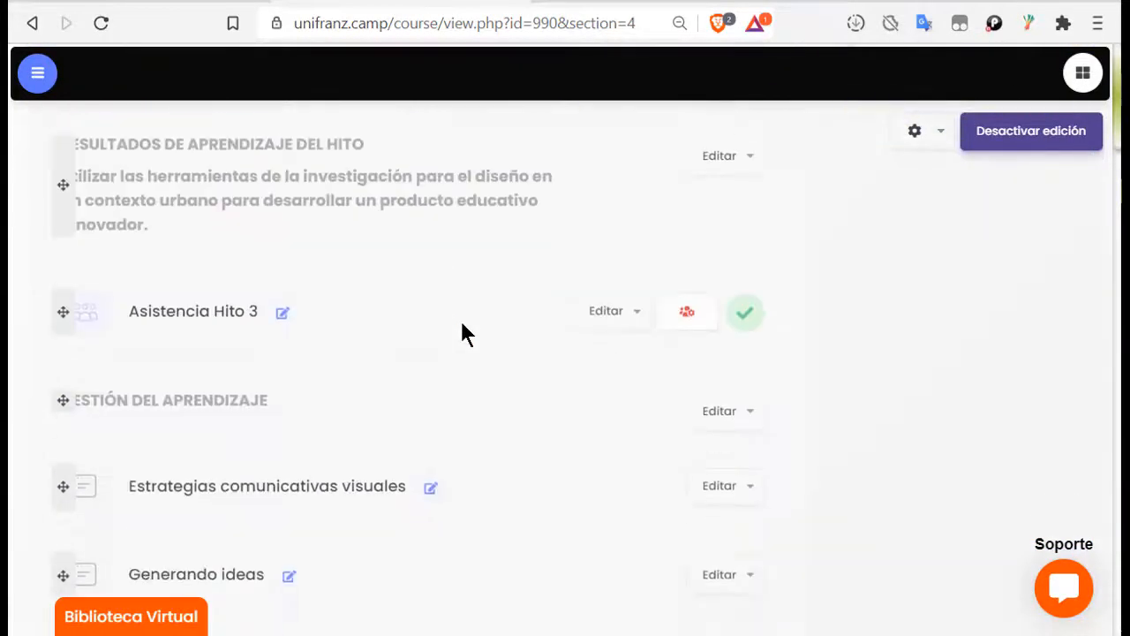
scroll(466, 345, down, 10)
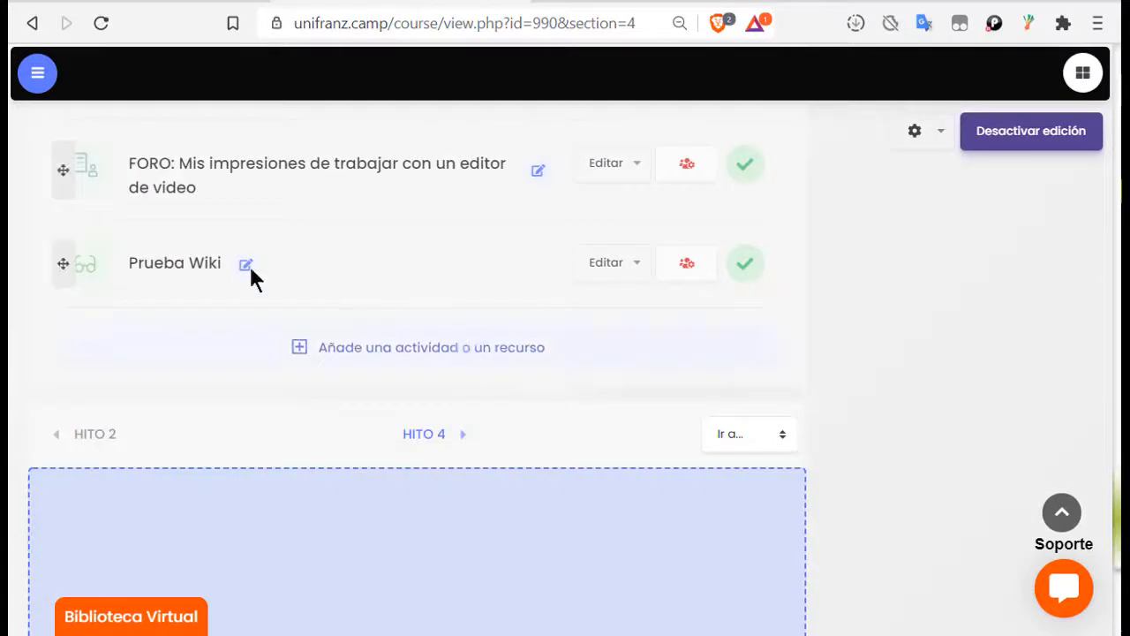
click(600, 265)
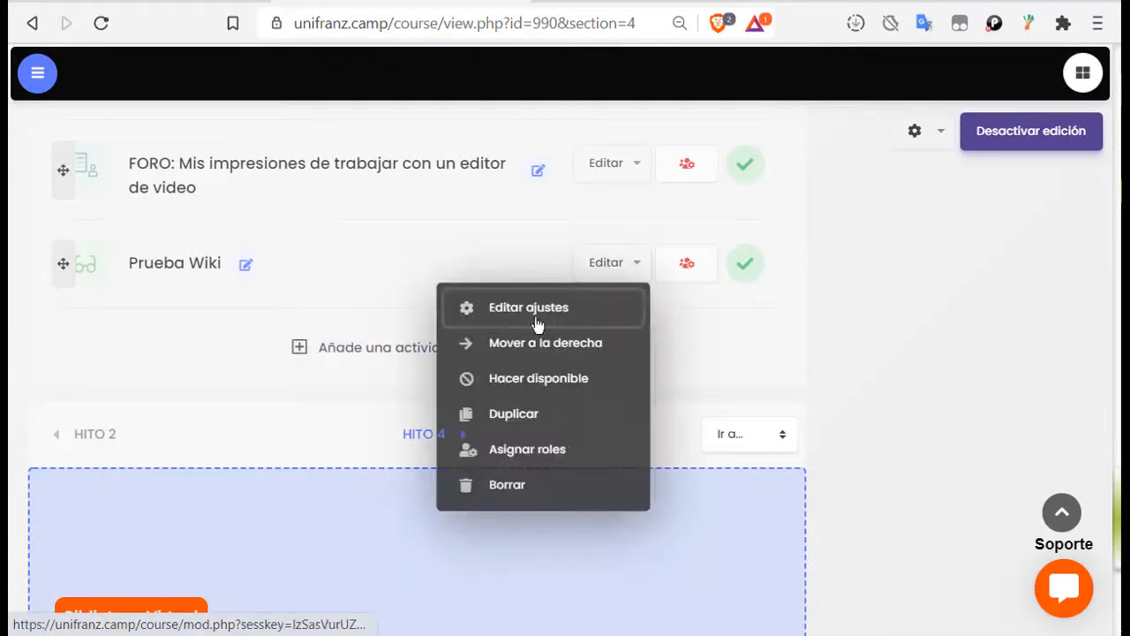
click(524, 309)
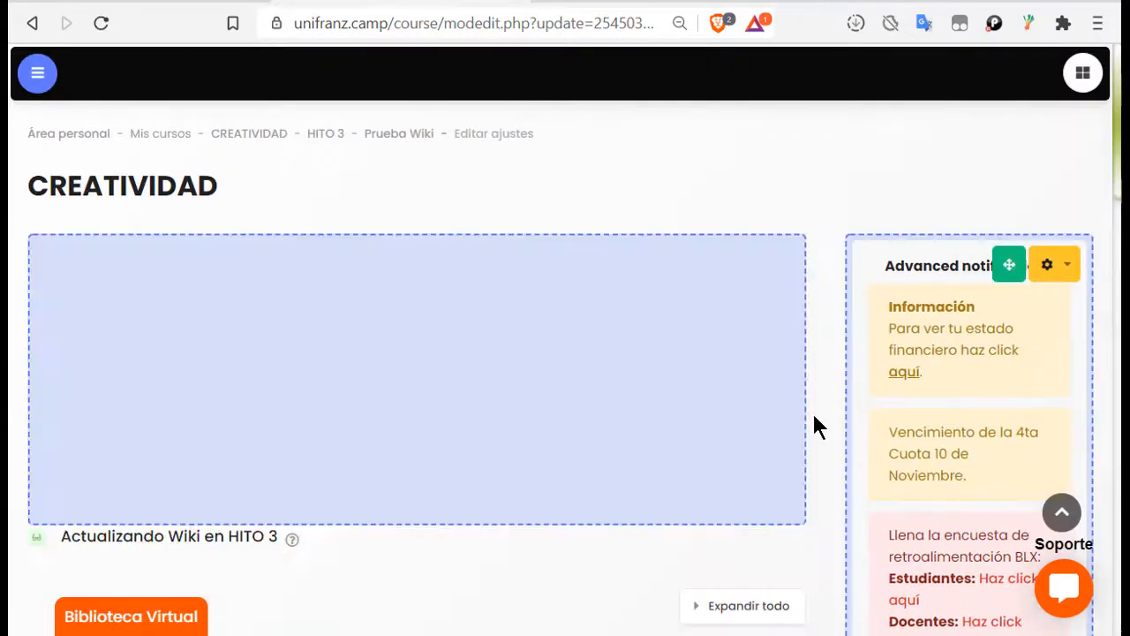
scroll(815, 411, down, 5)
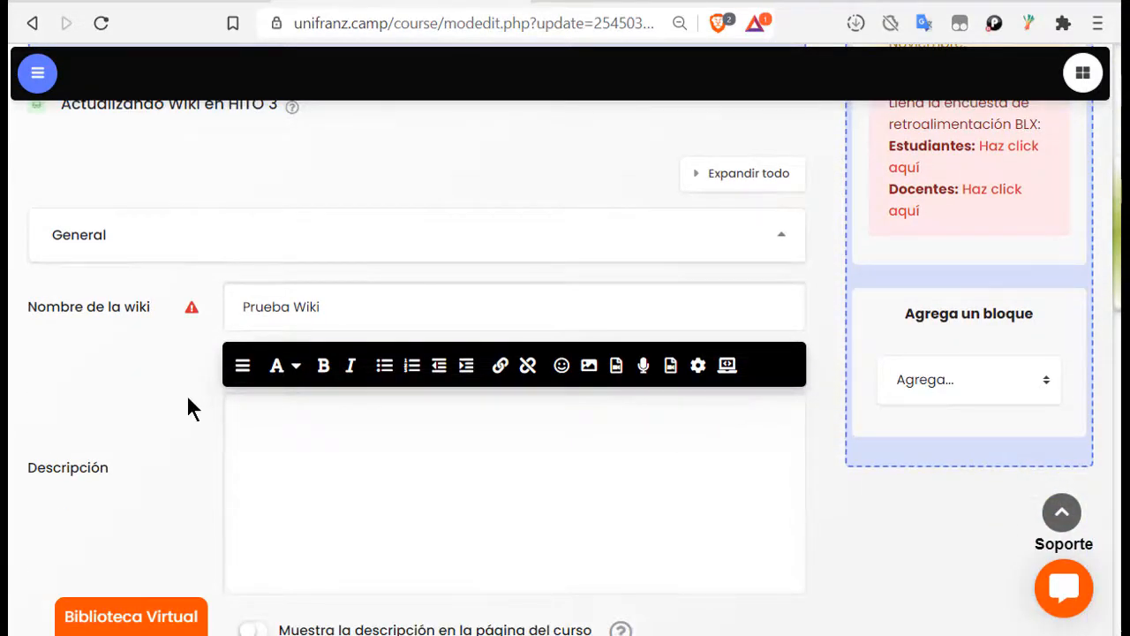
scroll(187, 399, down, 2)
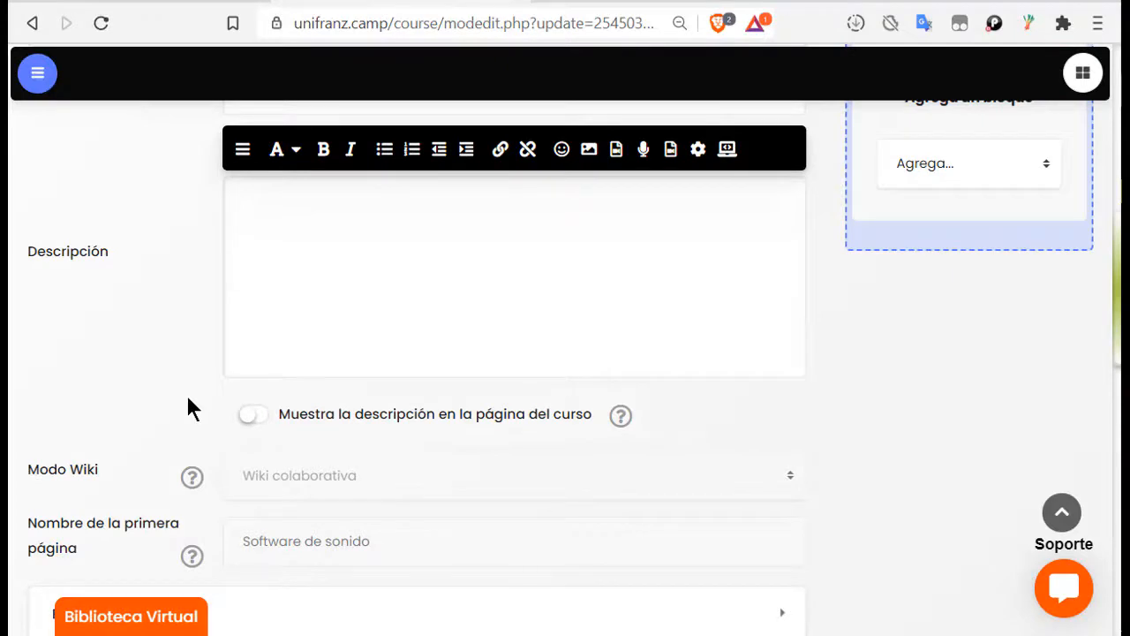
scroll(187, 399, down, 2)
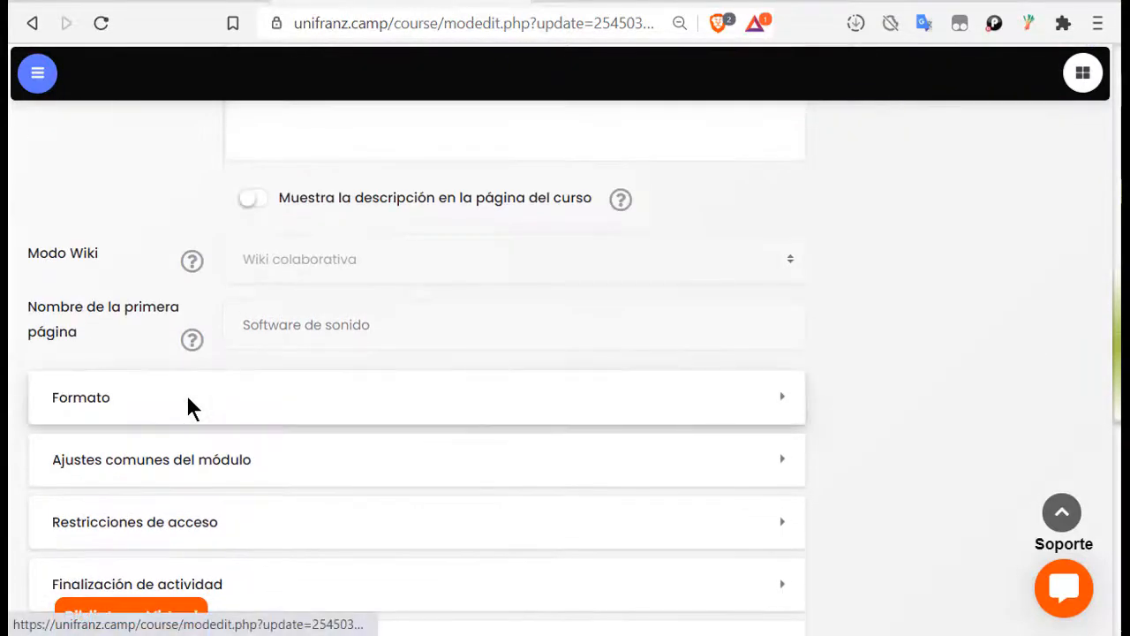
scroll(292, 451, down, 2)
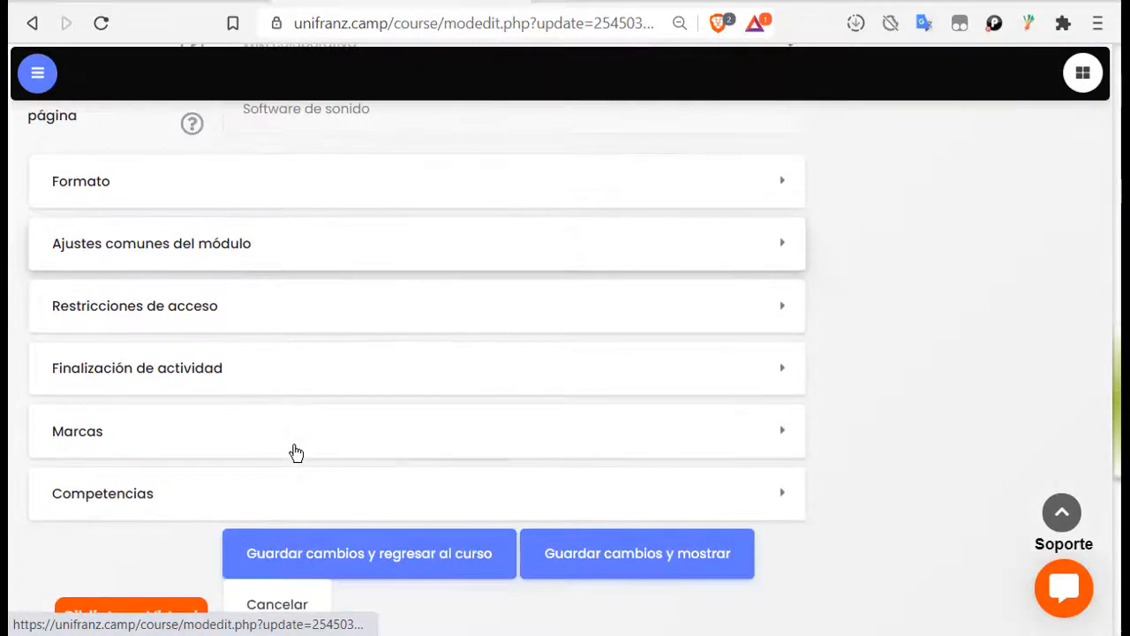
scroll(296, 453, up, 7)
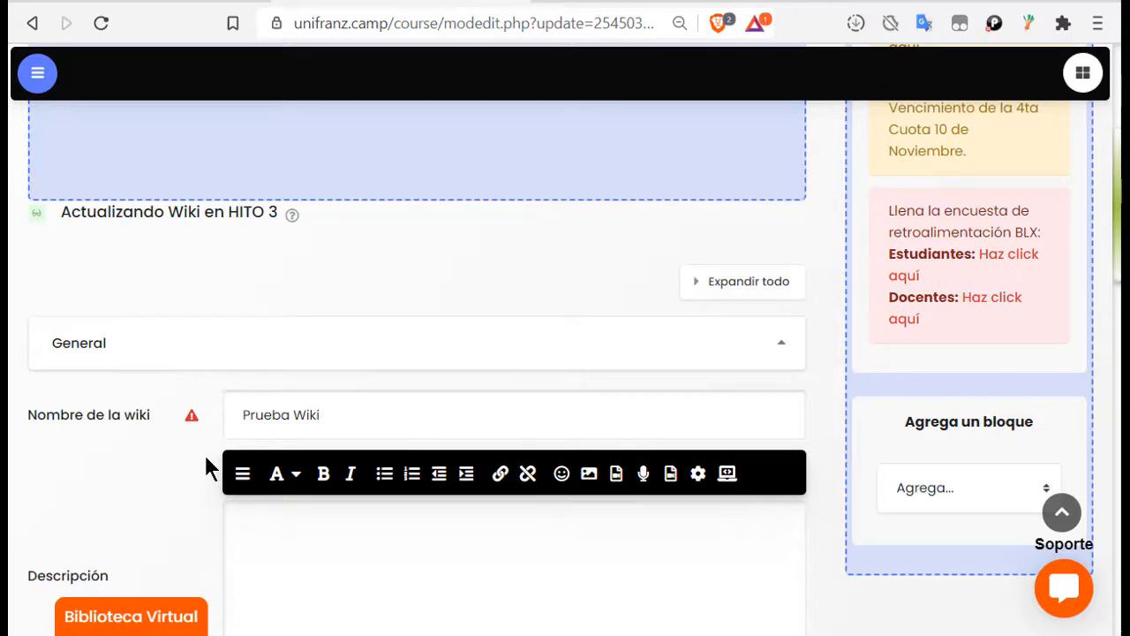
scroll(205, 459, down, 1)
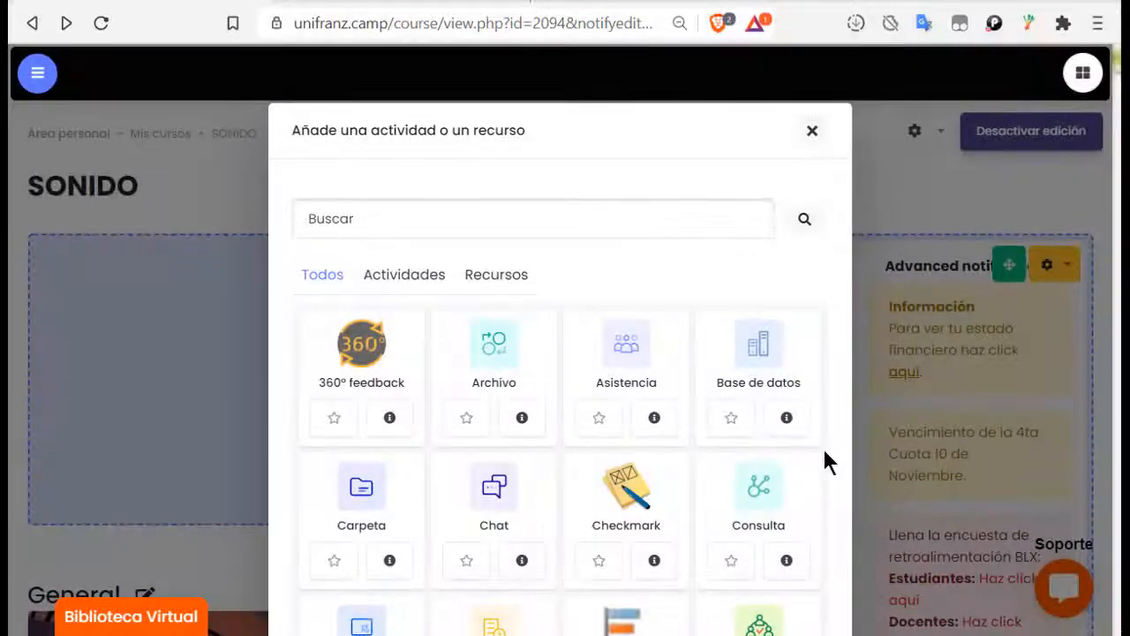
Step: Start adding a Base de datos activity to HITO 4 of the SONIDO course
click(765, 349)
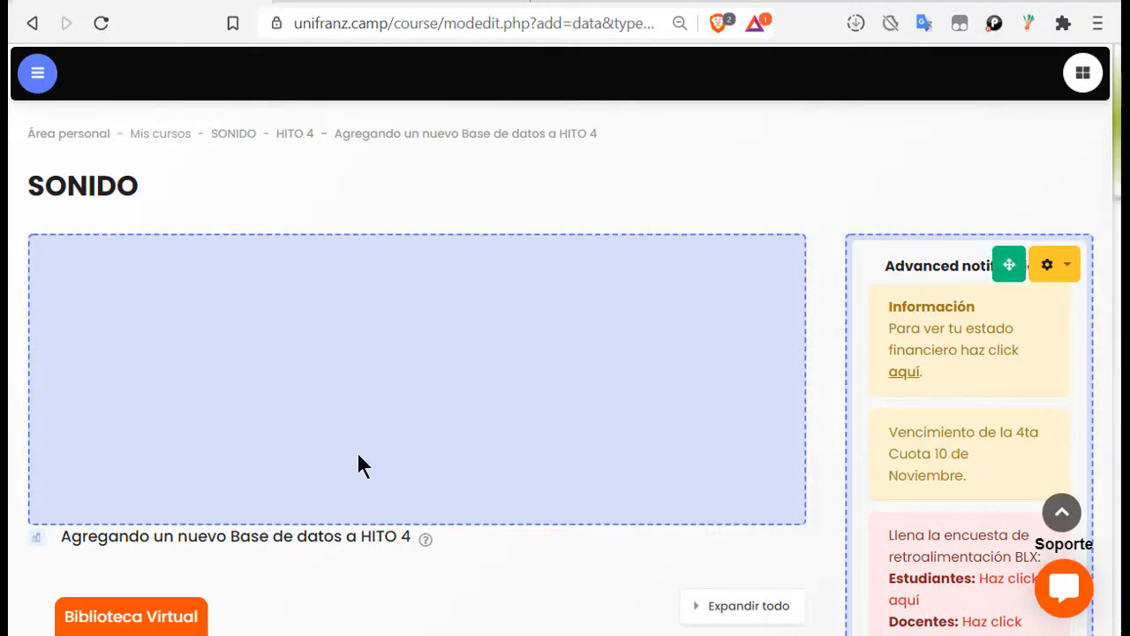
scroll(406, 480, down, 3)
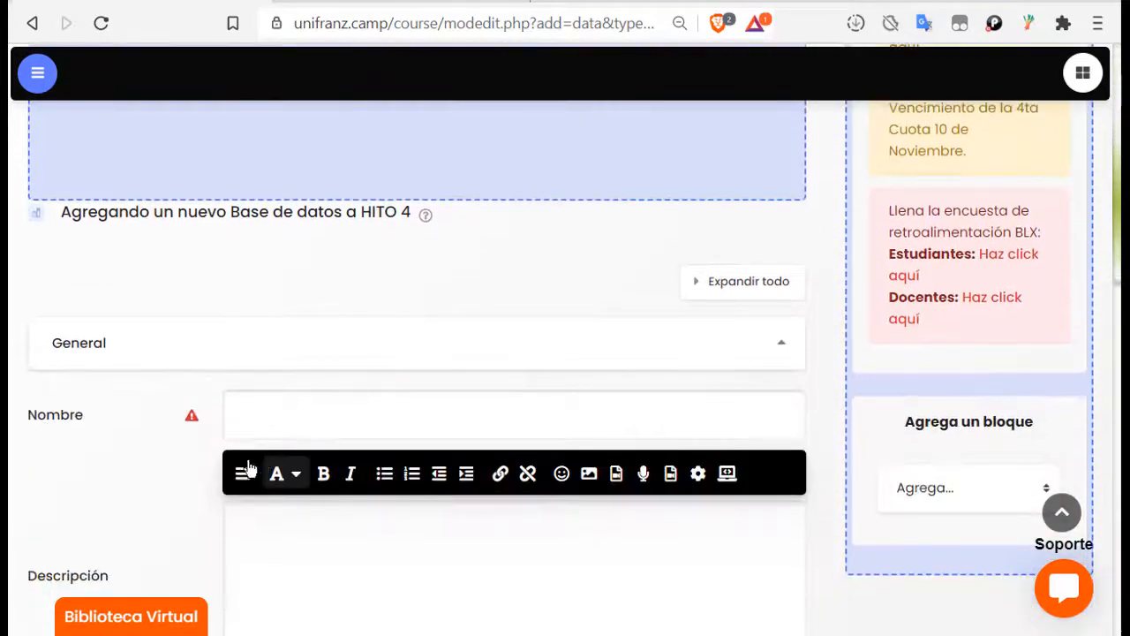
scroll(153, 472, down, 1)
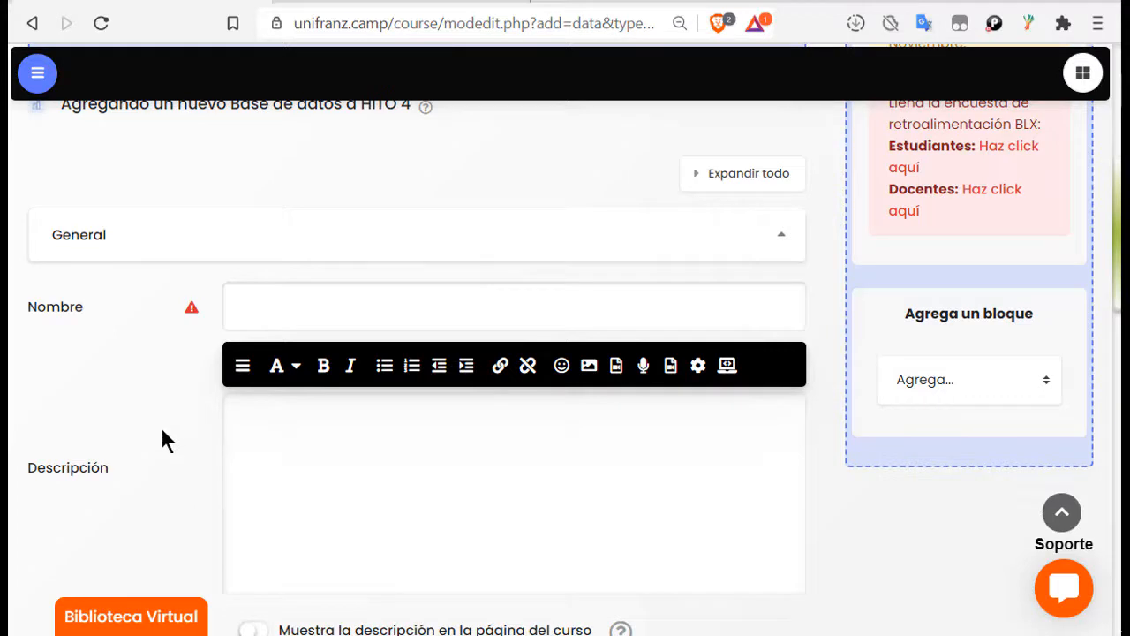
scroll(163, 437, down, 1)
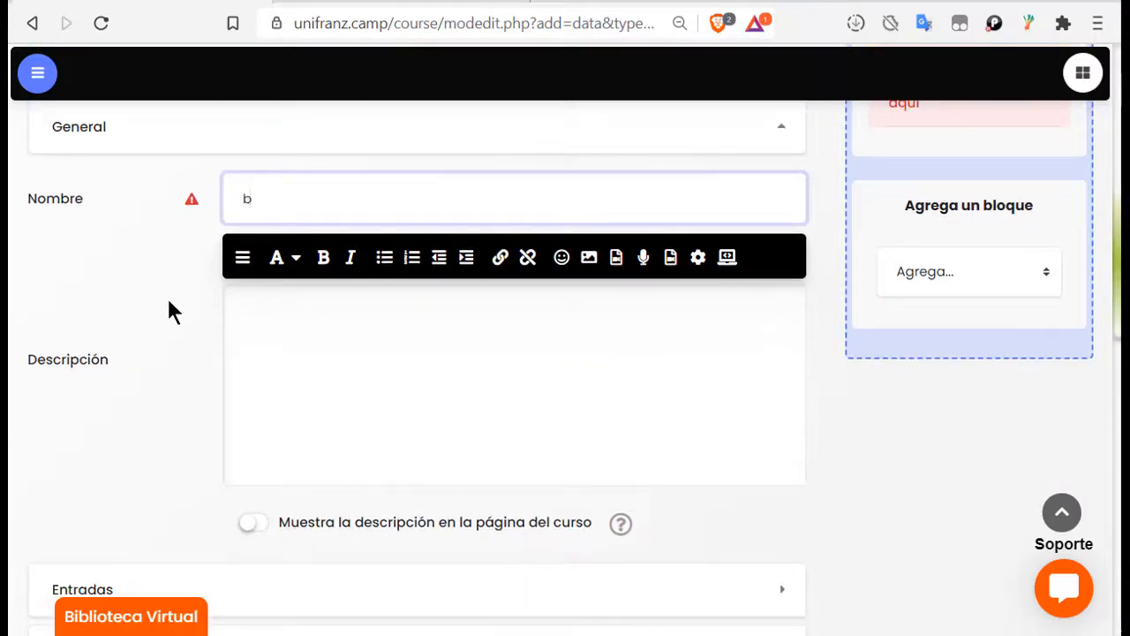
Step: Name the new database activity "BdD: INfO de AUDIO"
text(dD)
key(Left)
key(Left)
key(shift+Left)
key(BackSpace)
text(B)
key(End)
text(: INfO de AUDIO)
click(249, 325)
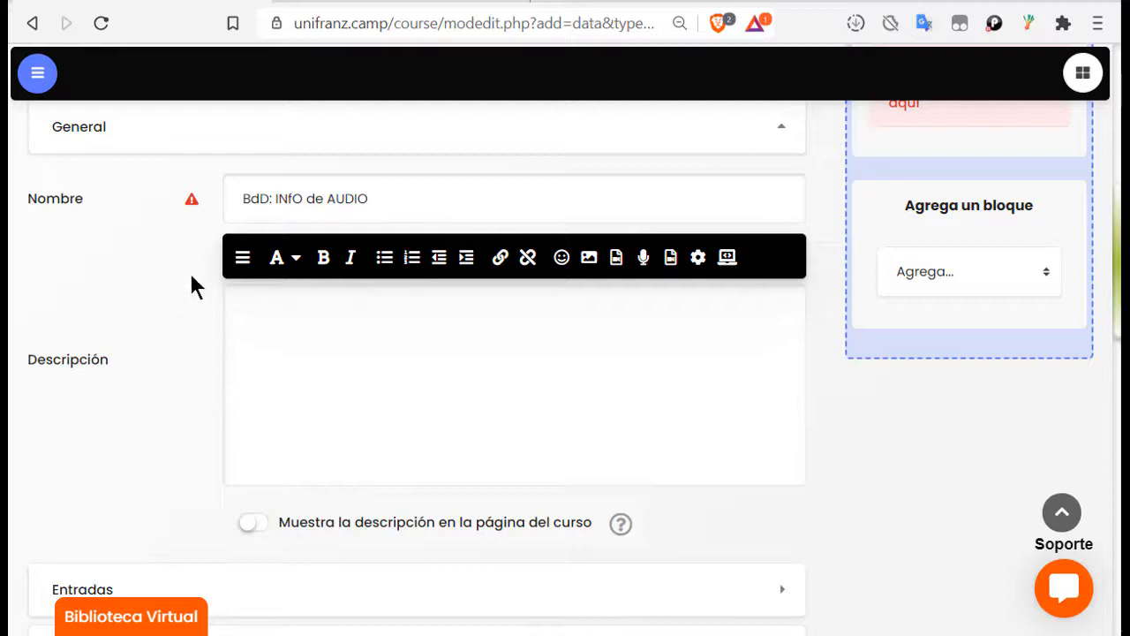
click(191, 203)
Step: Review the remaining option sections of the database activity and save it, returning to the course
scroll(191, 364, down, 3)
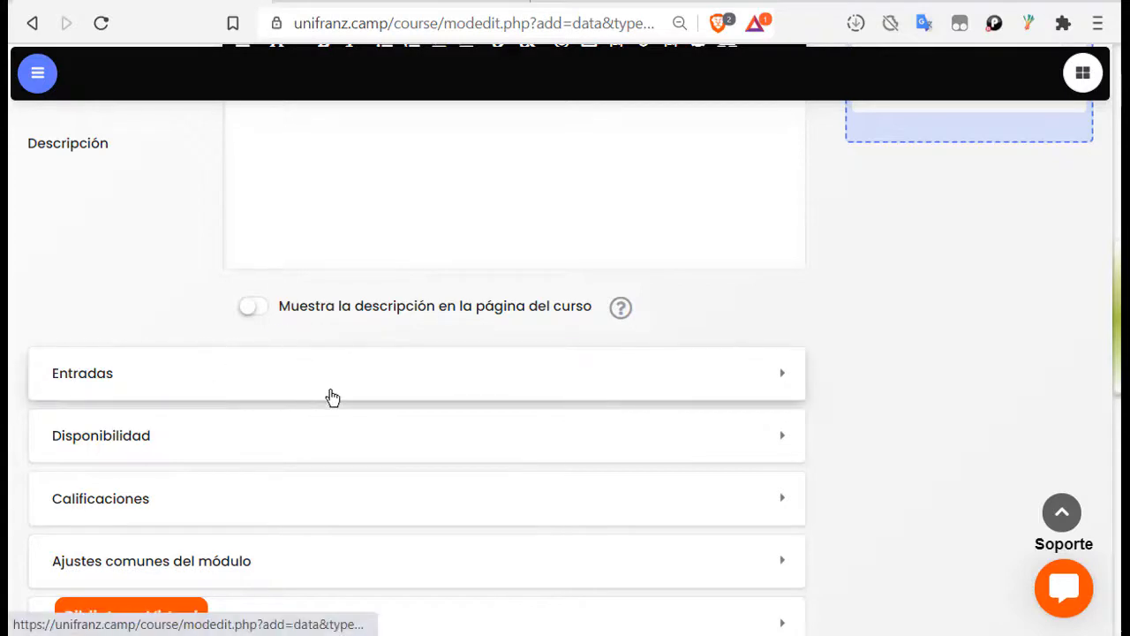
scroll(297, 410, down, 4)
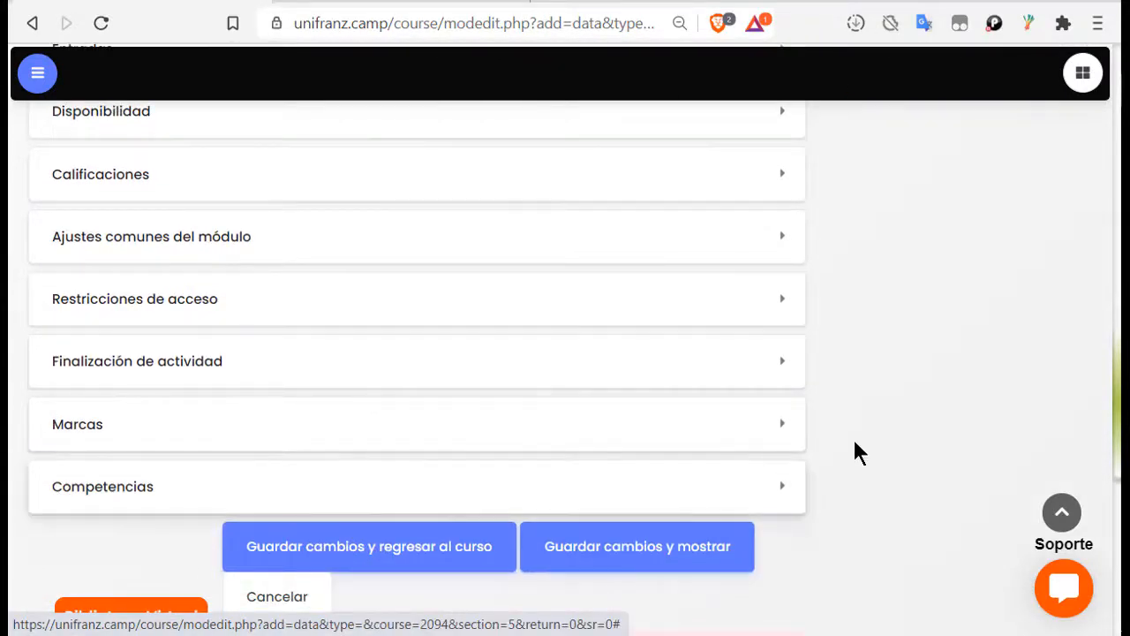
click(325, 550)
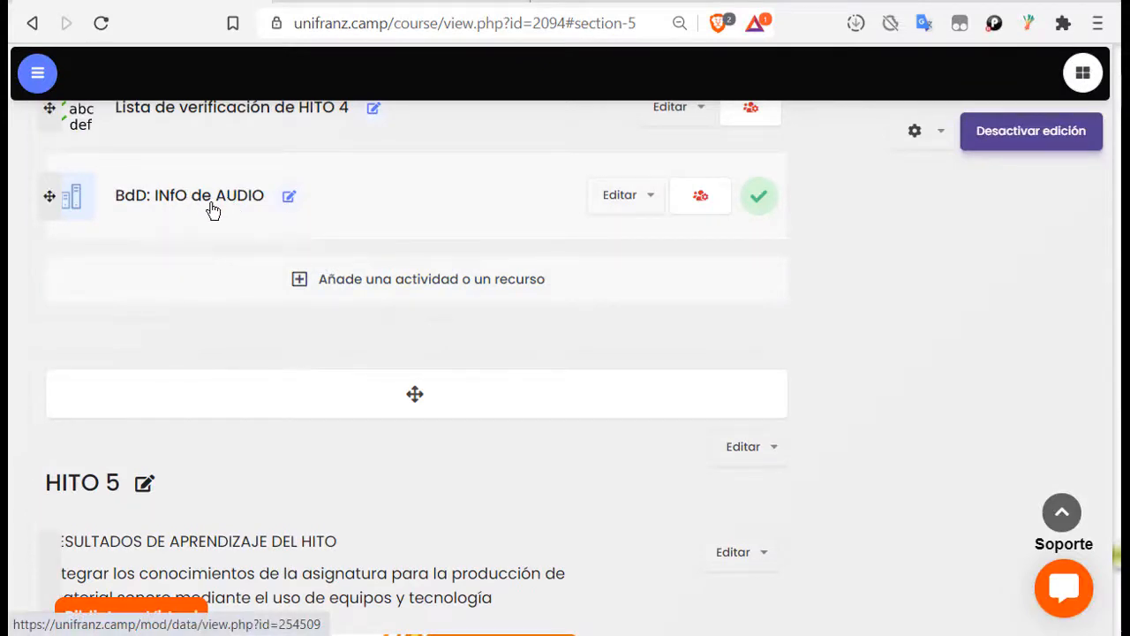
Step: Open the BdD: INfO de AUDIO database from HITO 4 and review its field creation page
click(211, 209)
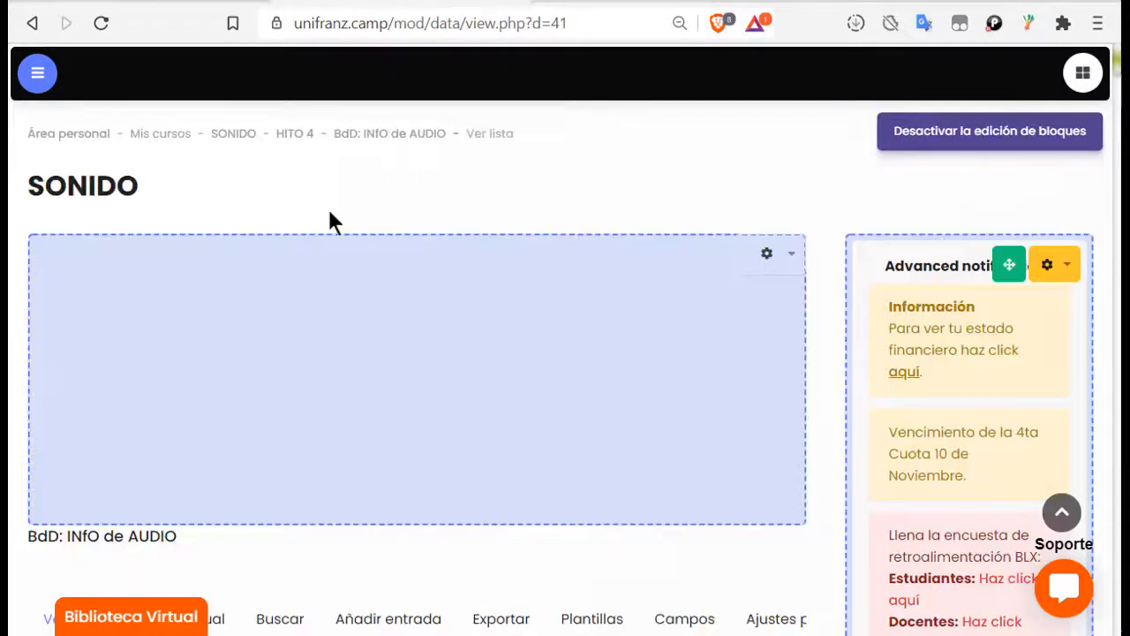
scroll(336, 353, down, 2)
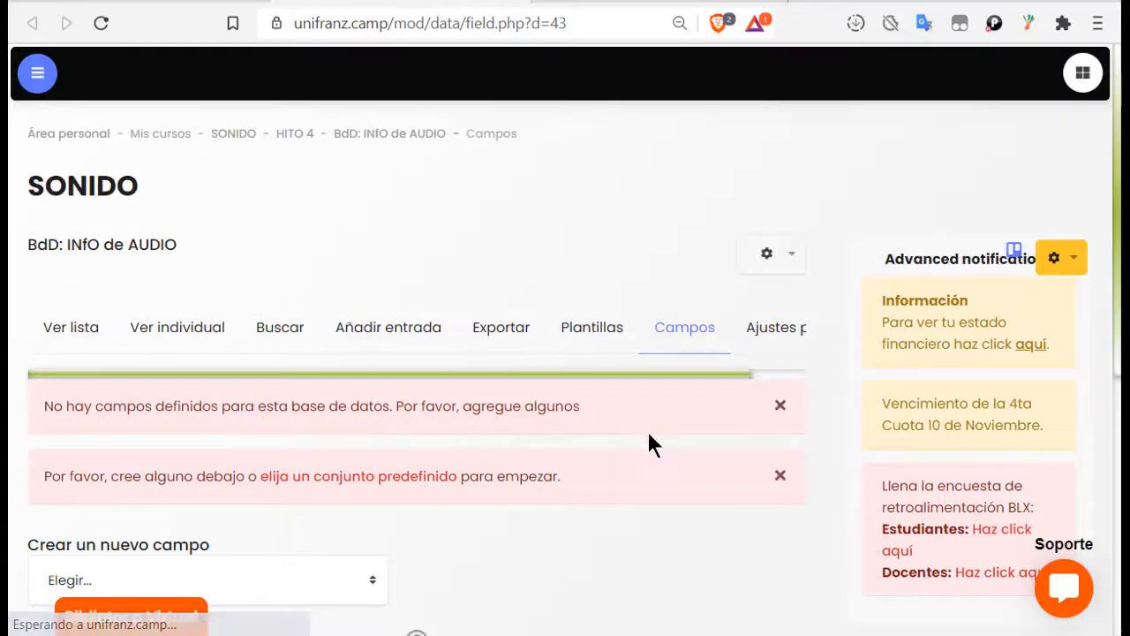
scroll(618, 415, down, 5)
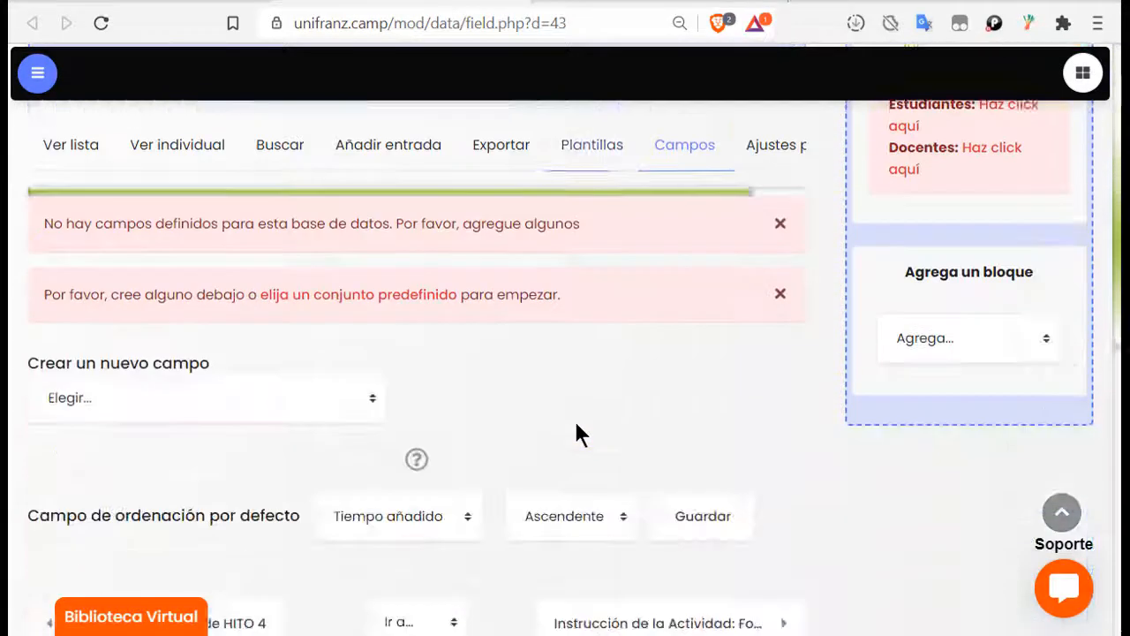
scroll(576, 433, up, 2)
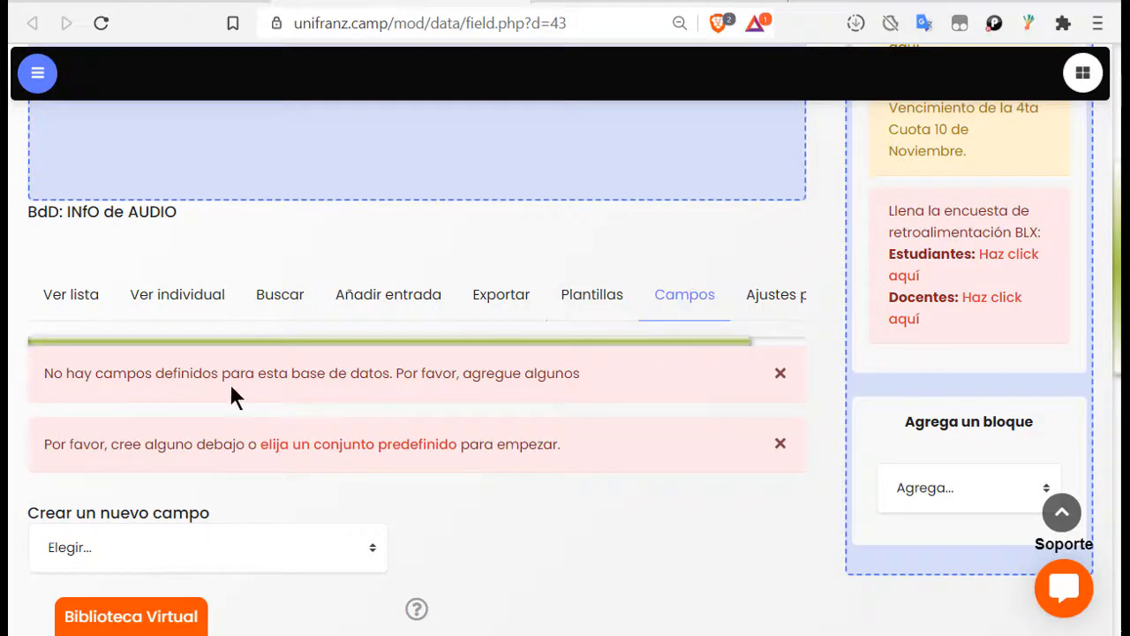
scroll(359, 408, down, 1)
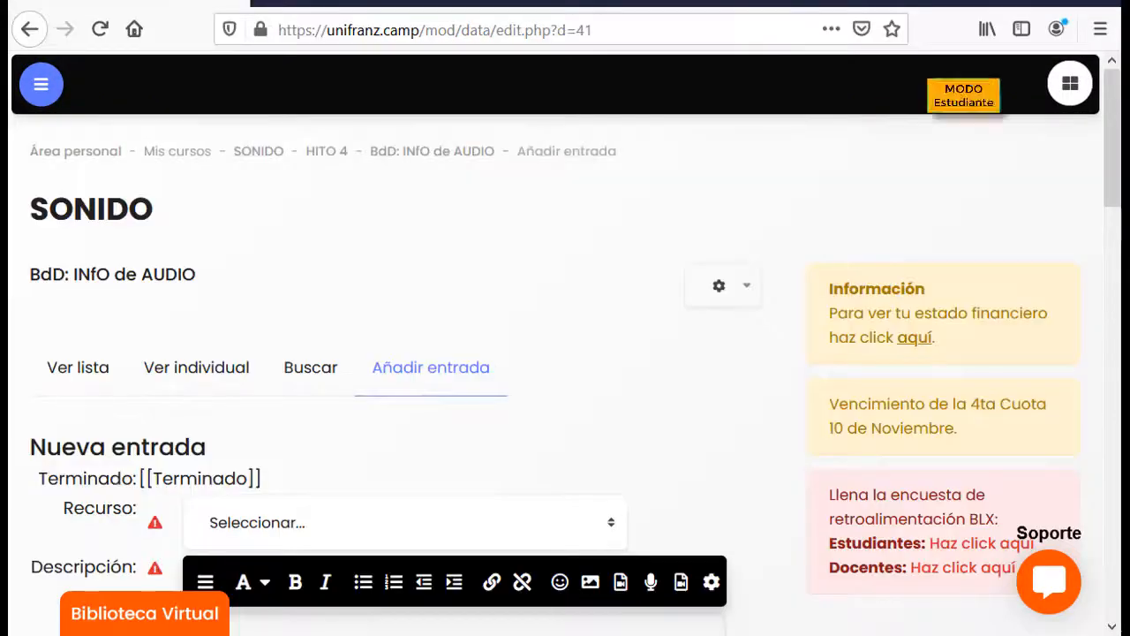
Step: In the student session, examine the database's new-entry form and the options offered for Recurso
scroll(583, 432, down, 3)
scroll(623, 433, up, 3)
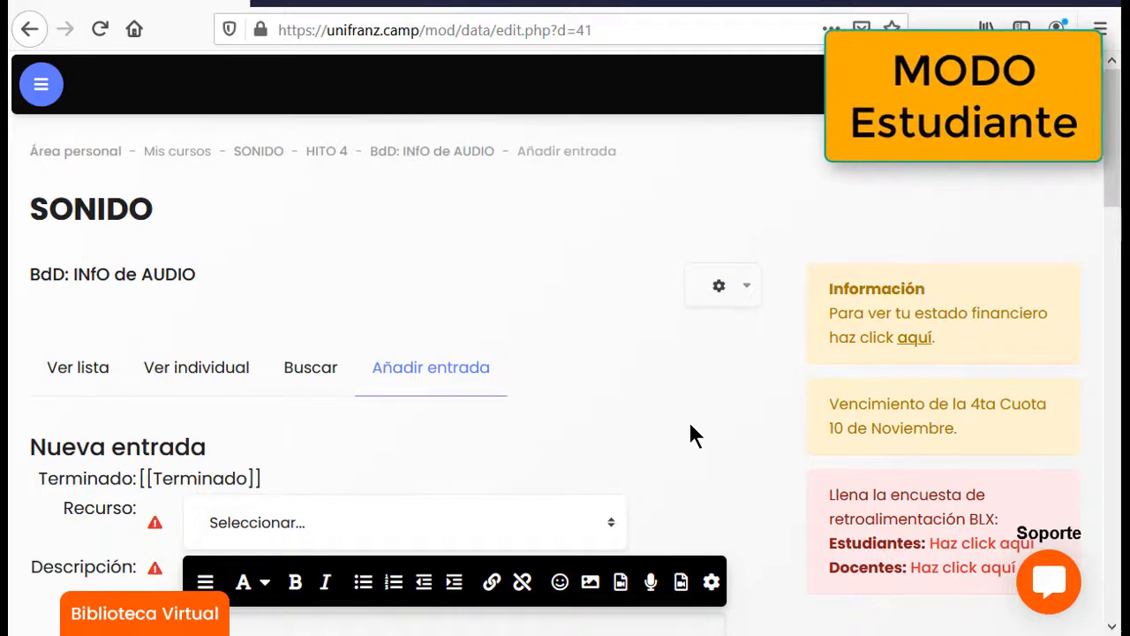
scroll(693, 433, down, 3)
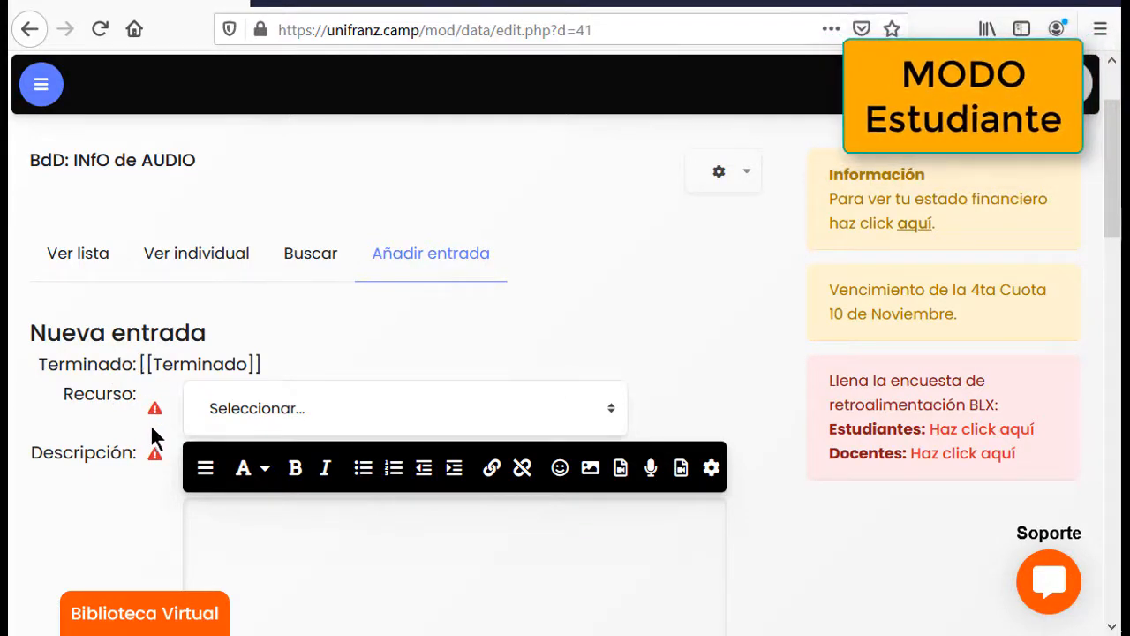
scroll(45, 431, down, 2)
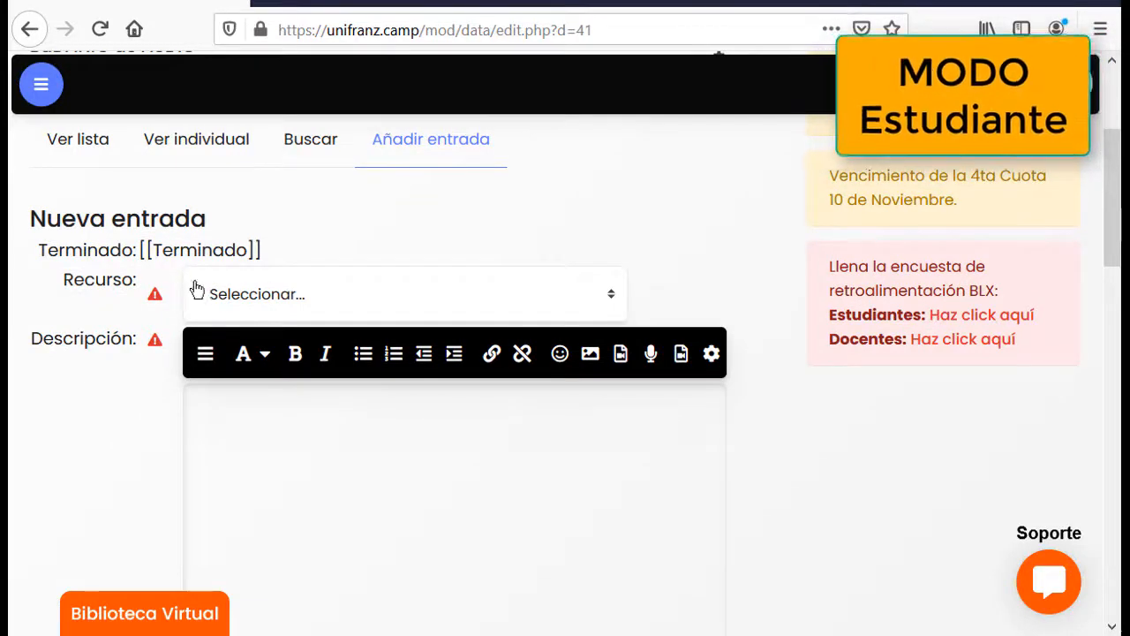
click(493, 306)
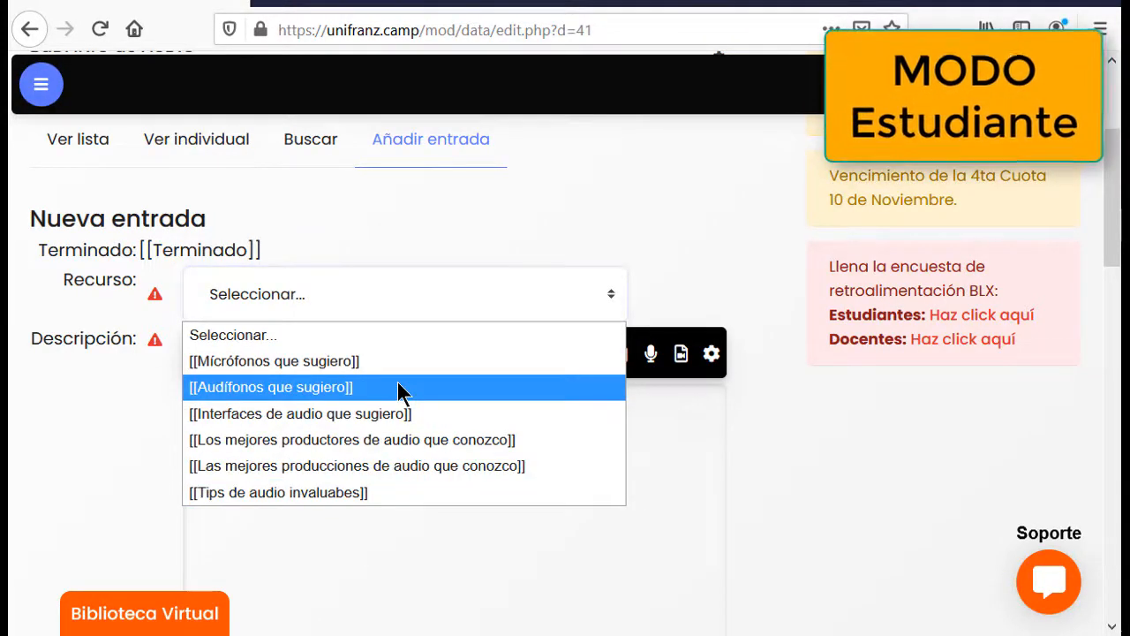
click(725, 281)
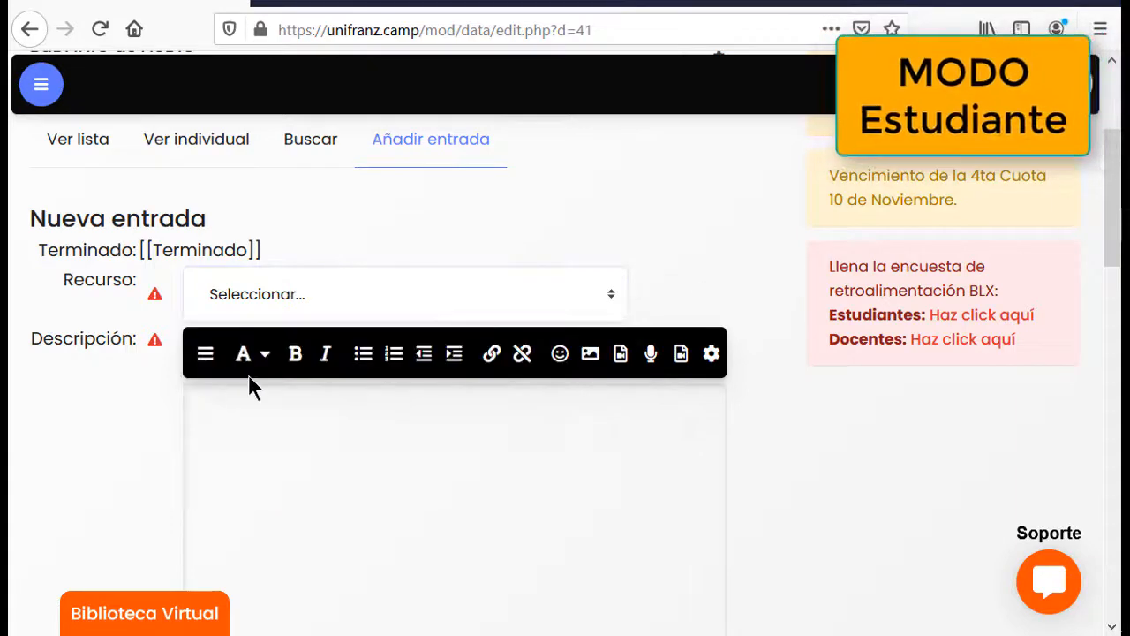
Step: Examine the Descripción editor, the Fuente and Marcas fields and the saving options of the student's new-entry form
scroll(200, 433, down, 5)
scroll(226, 412, down, 5)
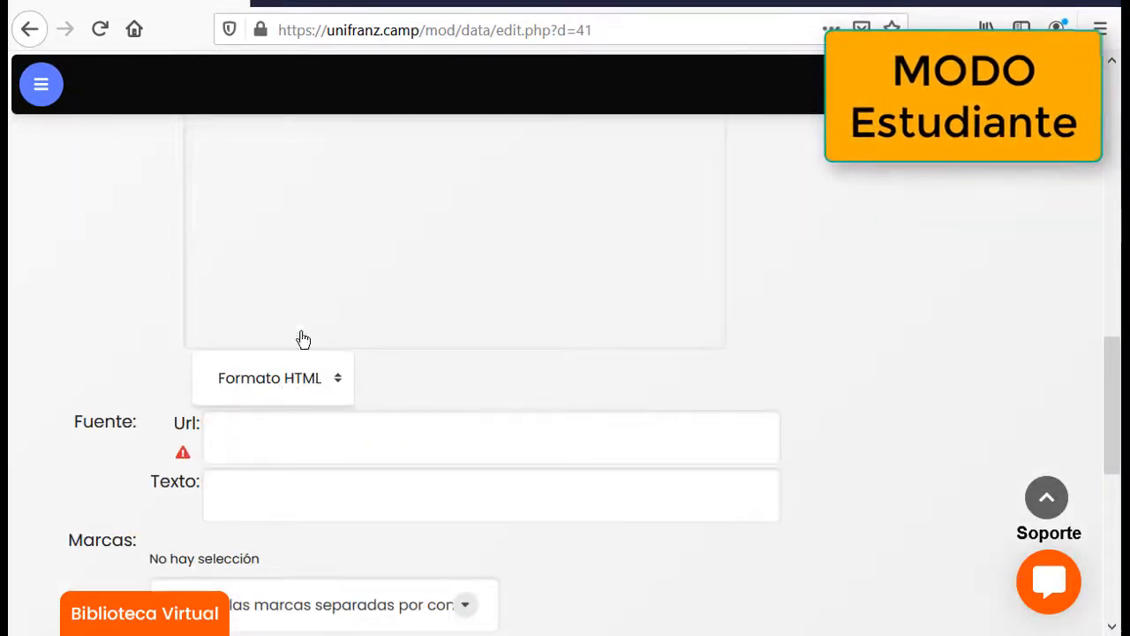
scroll(341, 283, up, 5)
scroll(341, 283, up, 3)
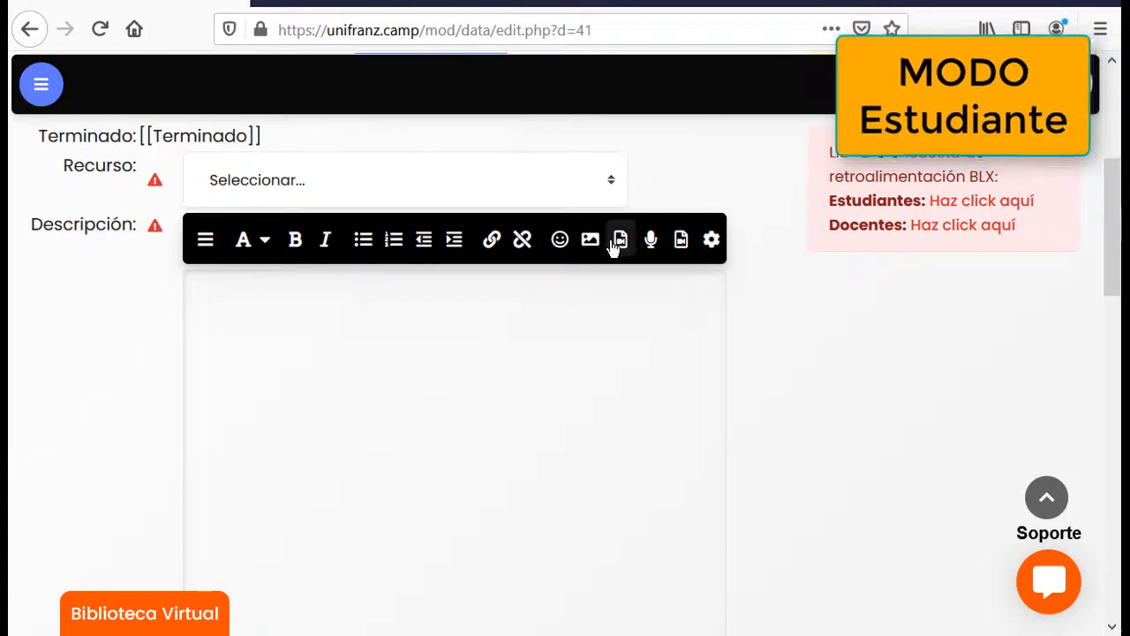
scroll(145, 377, down, 5)
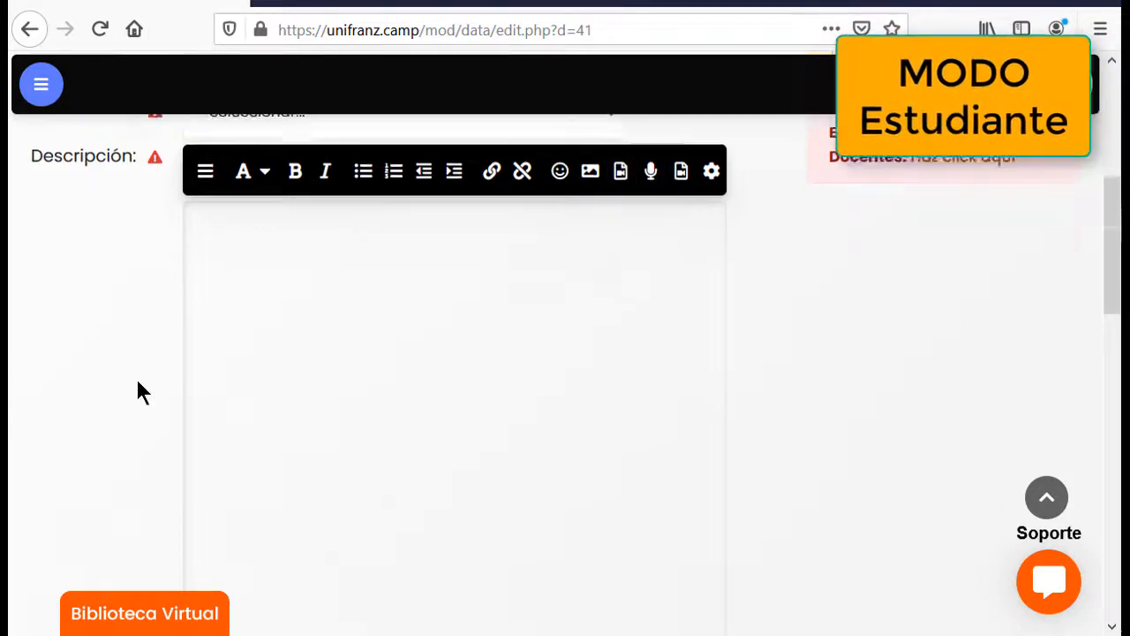
scroll(135, 395, down, 2)
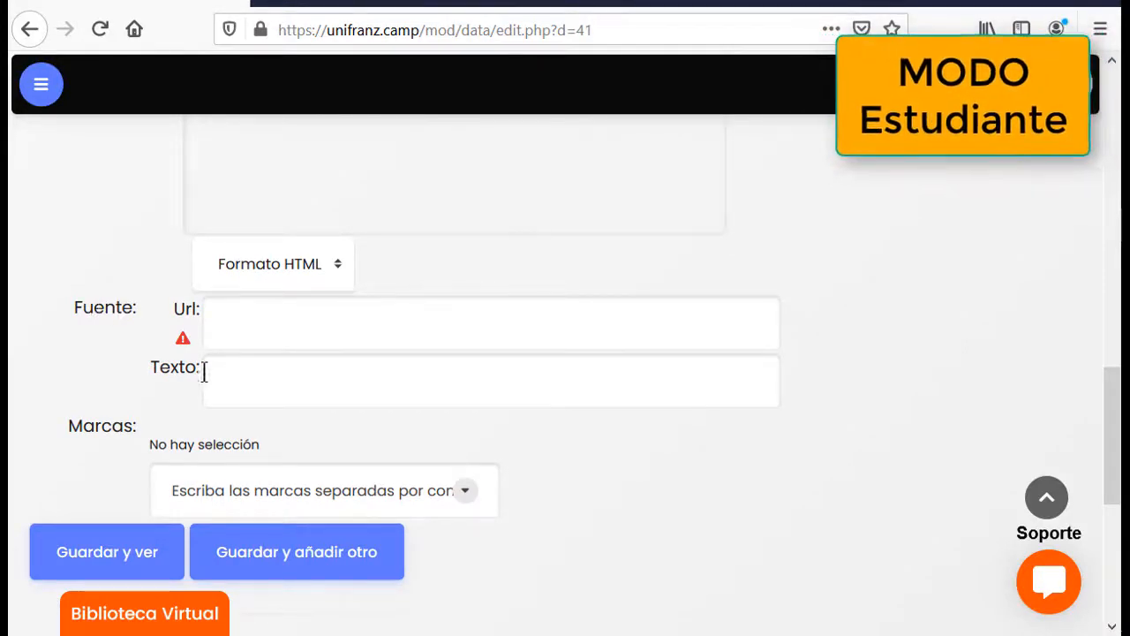
click(118, 551)
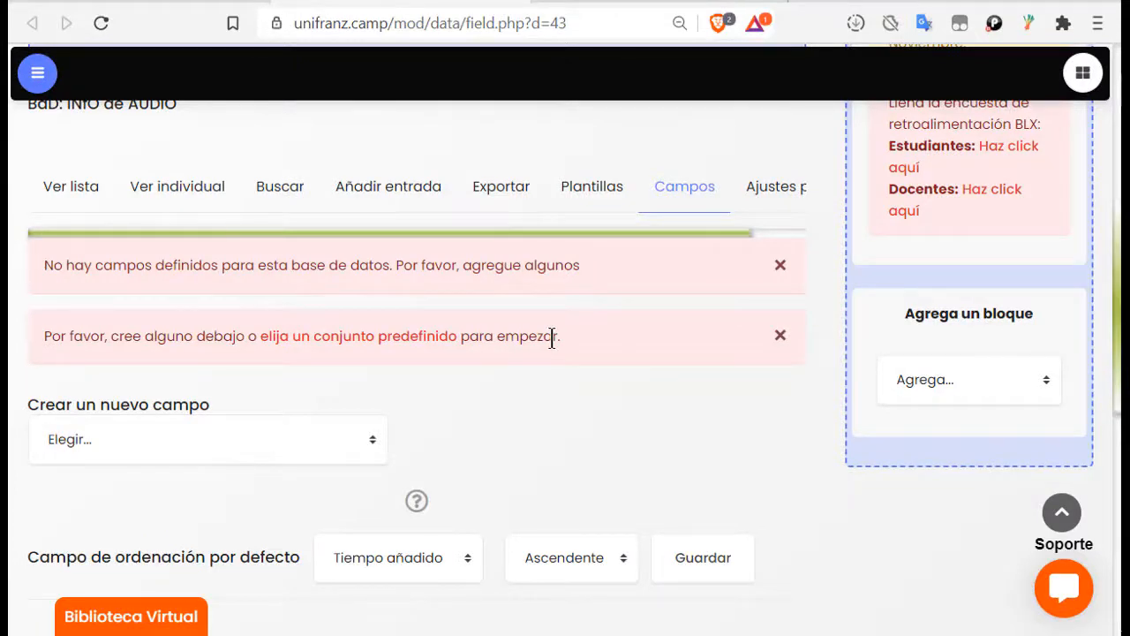
Step: In the teacher session, add a Botón de radio field named "Terminado" to the database, leaving it non-mandatory
scroll(803, 411, down, 1)
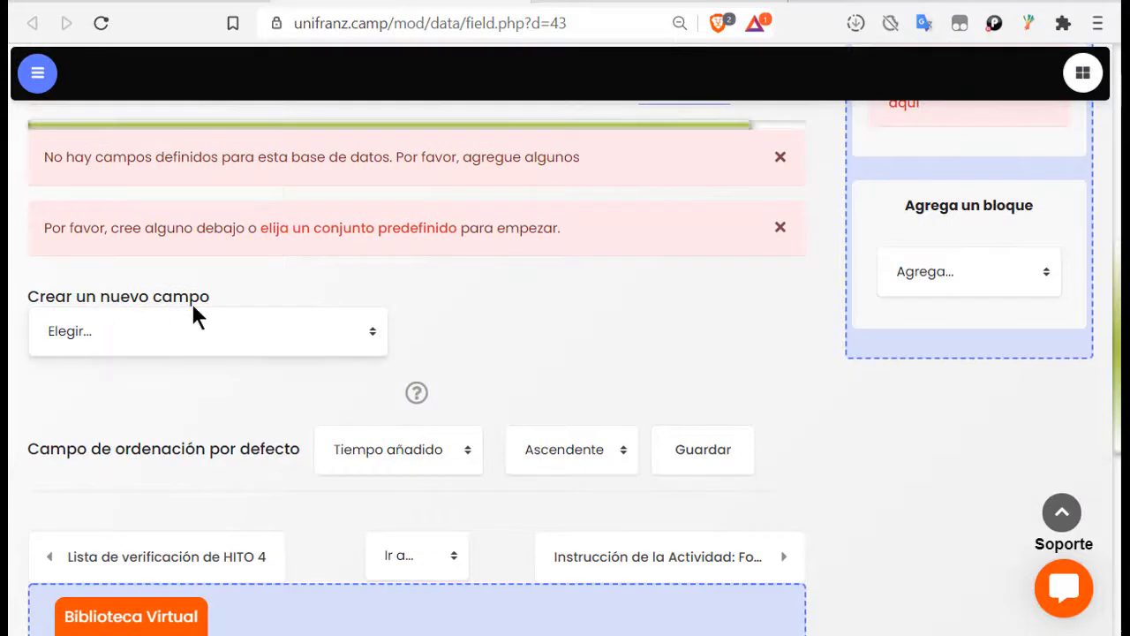
click(201, 346)
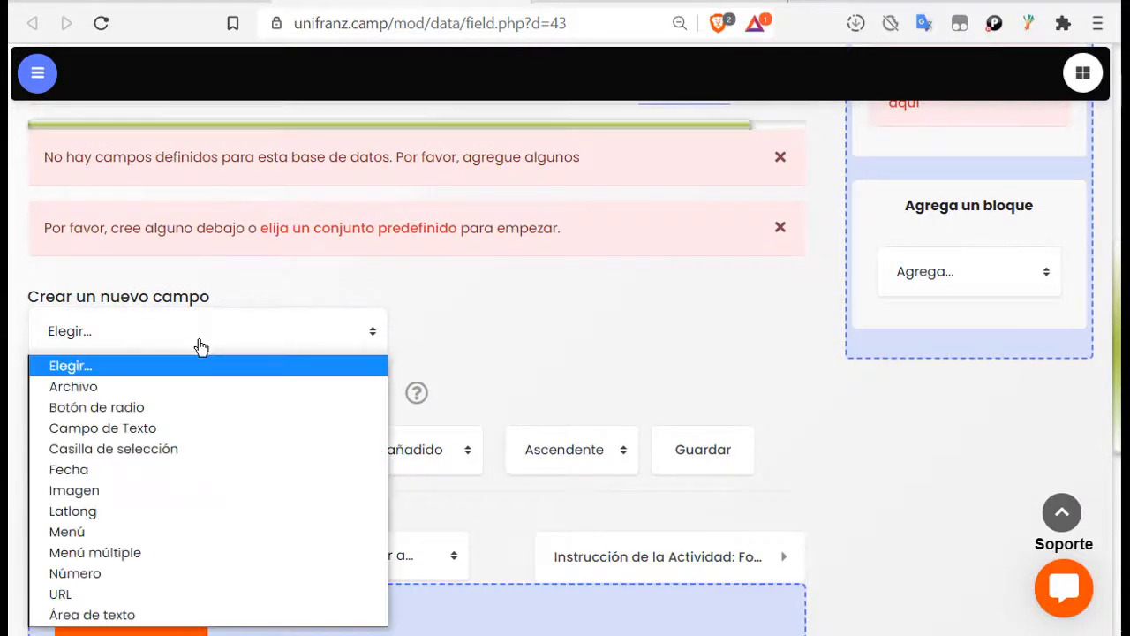
click(177, 409)
scroll(426, 399, down, 5)
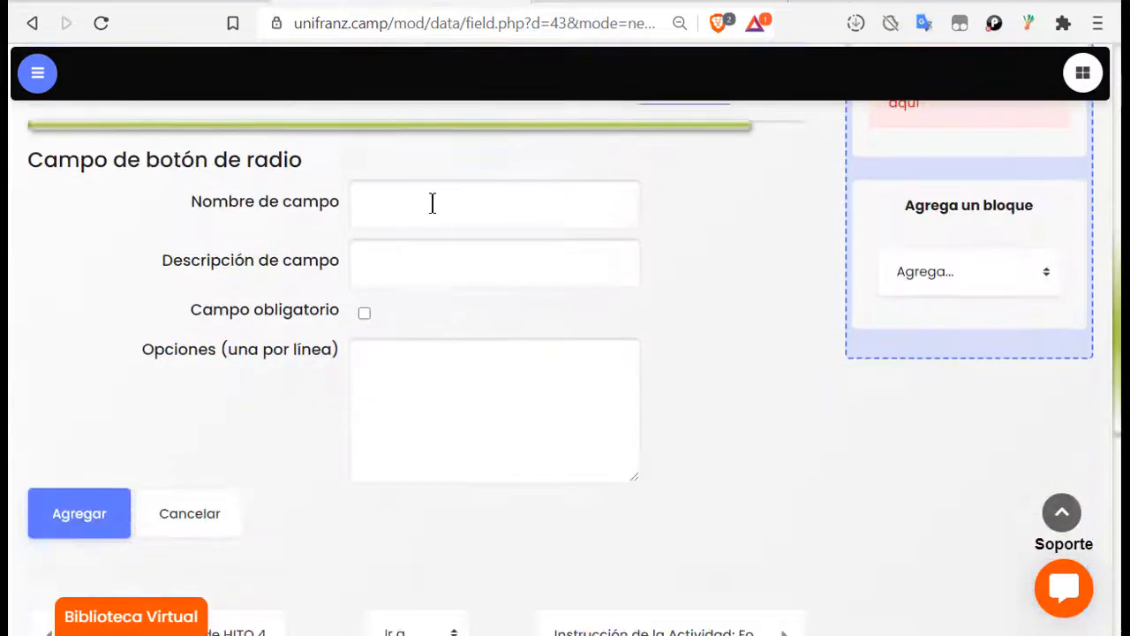
click(435, 201)
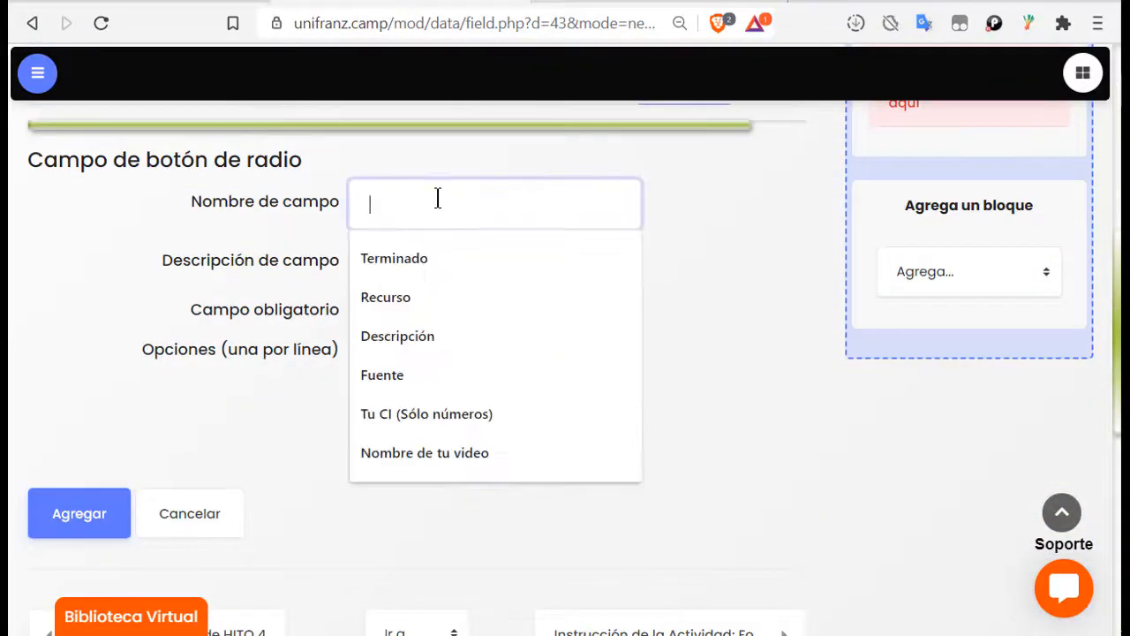
click(451, 263)
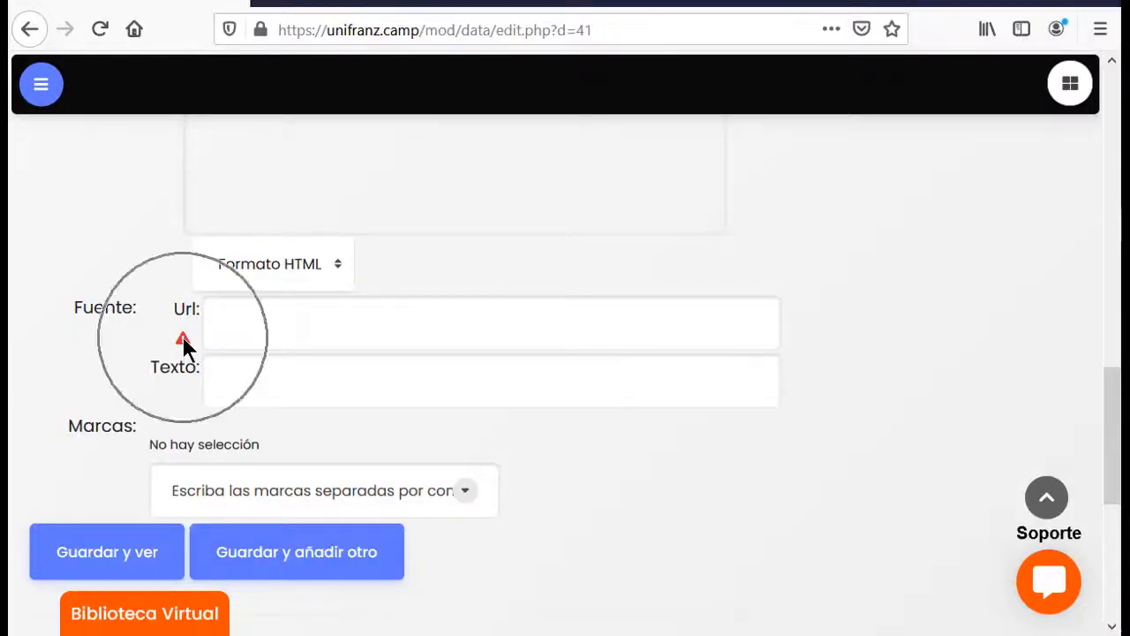
mouse_move(183, 337)
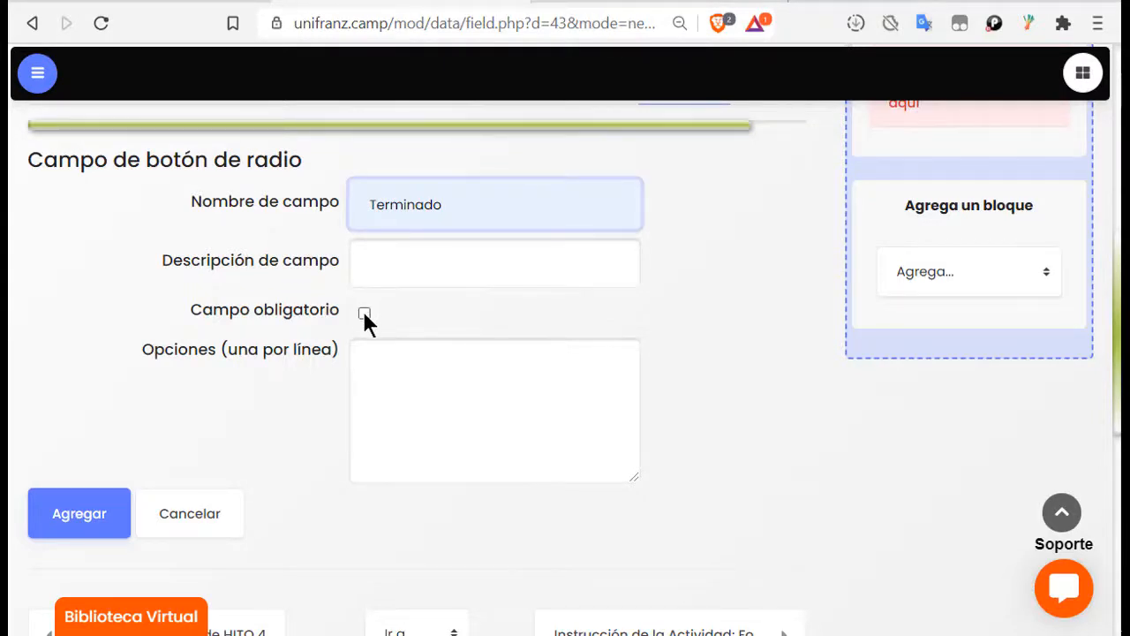
click(97, 517)
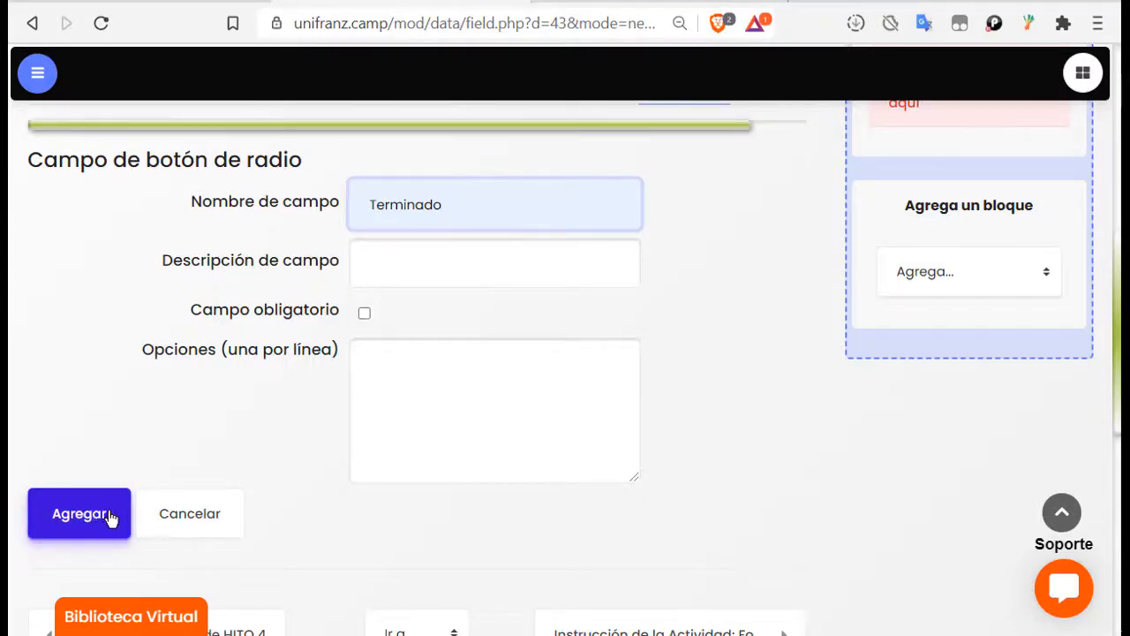
click(99, 520)
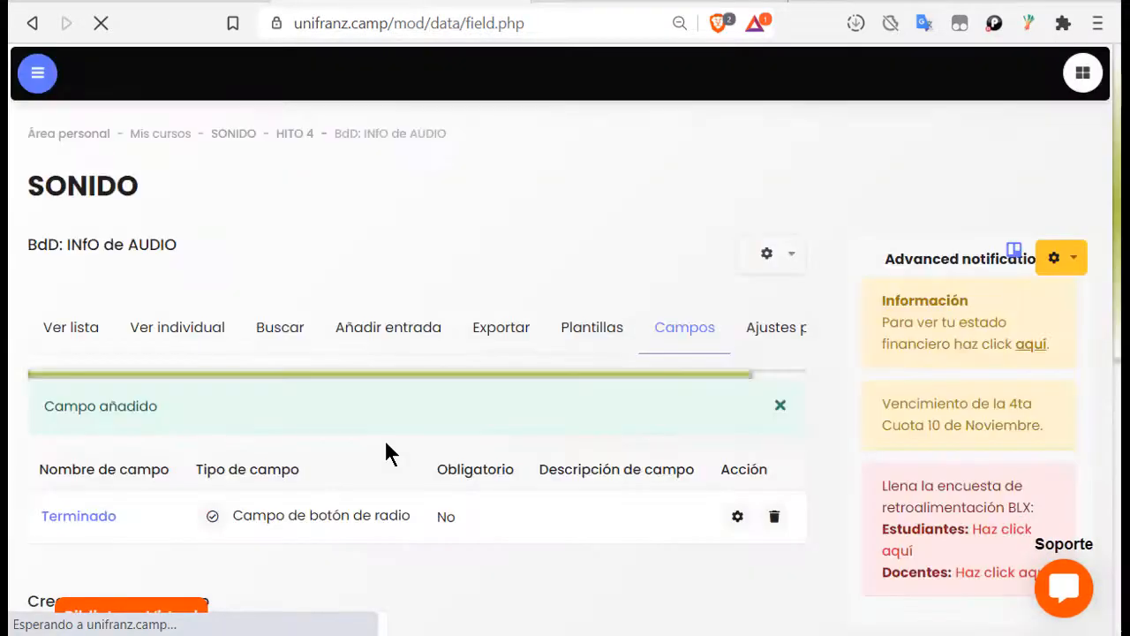
Step: Start a new Casilla de selección field in the database and name it "Recurso"
scroll(279, 352, down, 3)
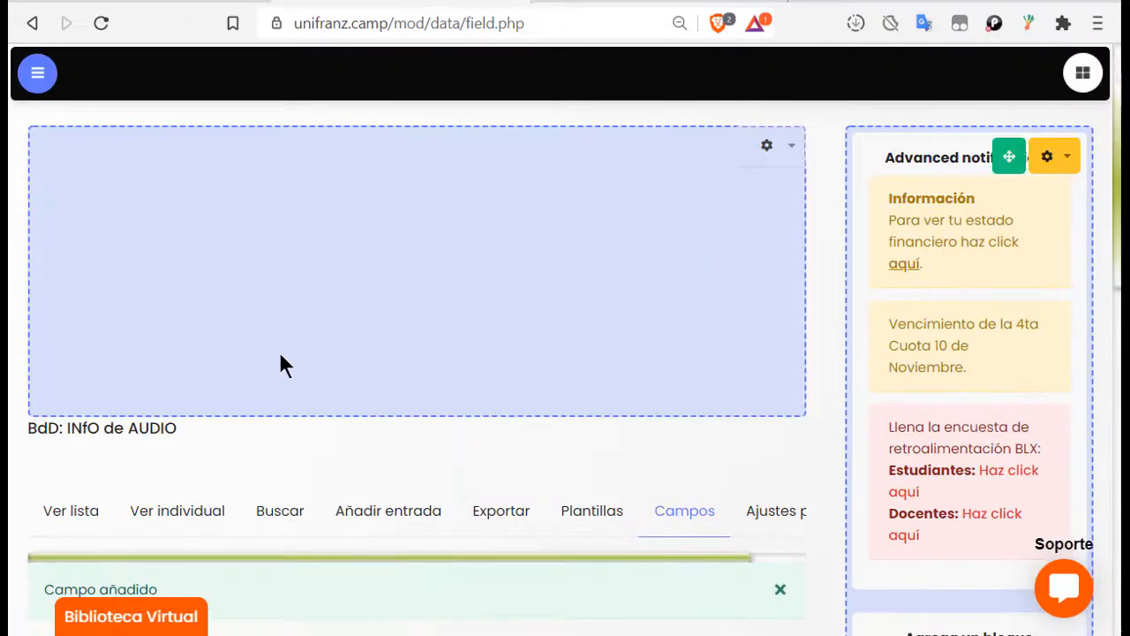
scroll(238, 438, down, 1)
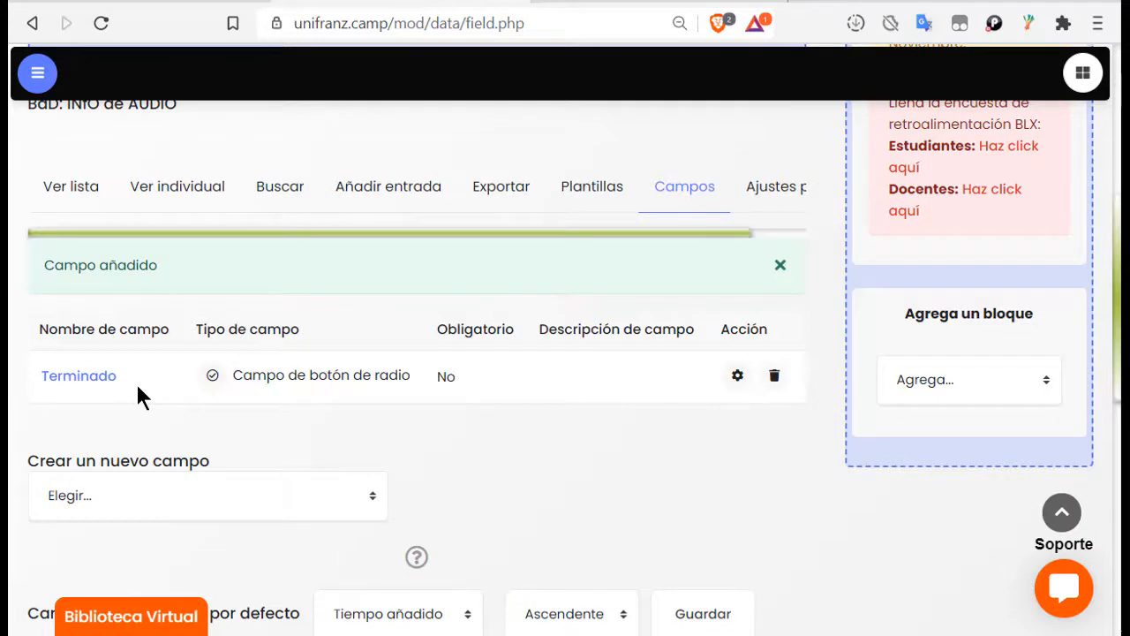
scroll(138, 396, down, 1)
click(176, 405)
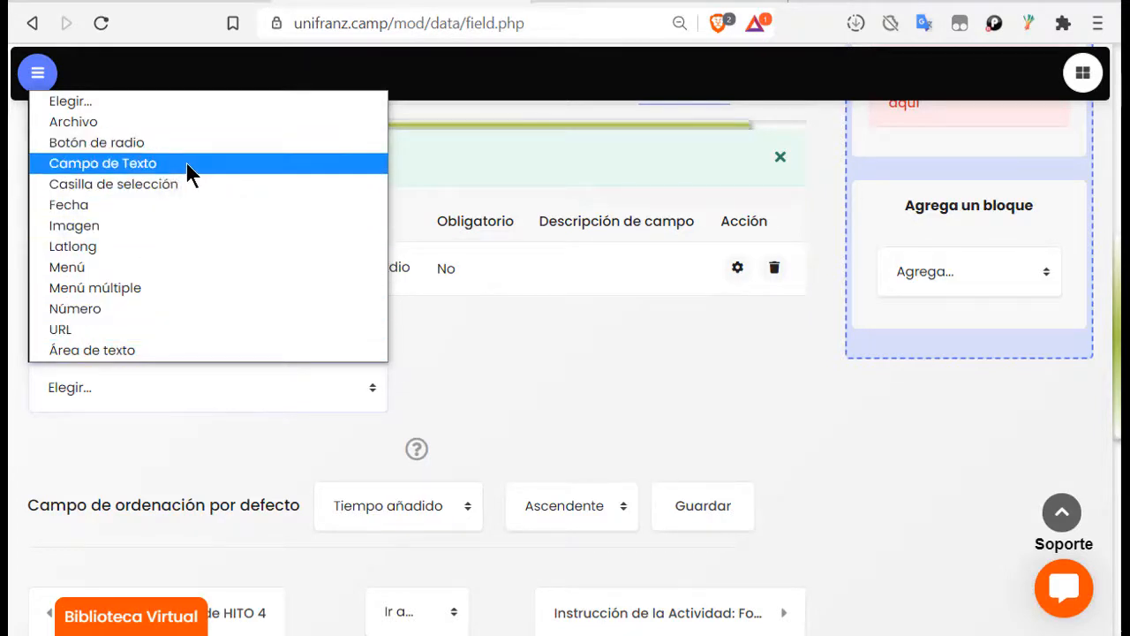
click(194, 184)
scroll(392, 404, down, 1)
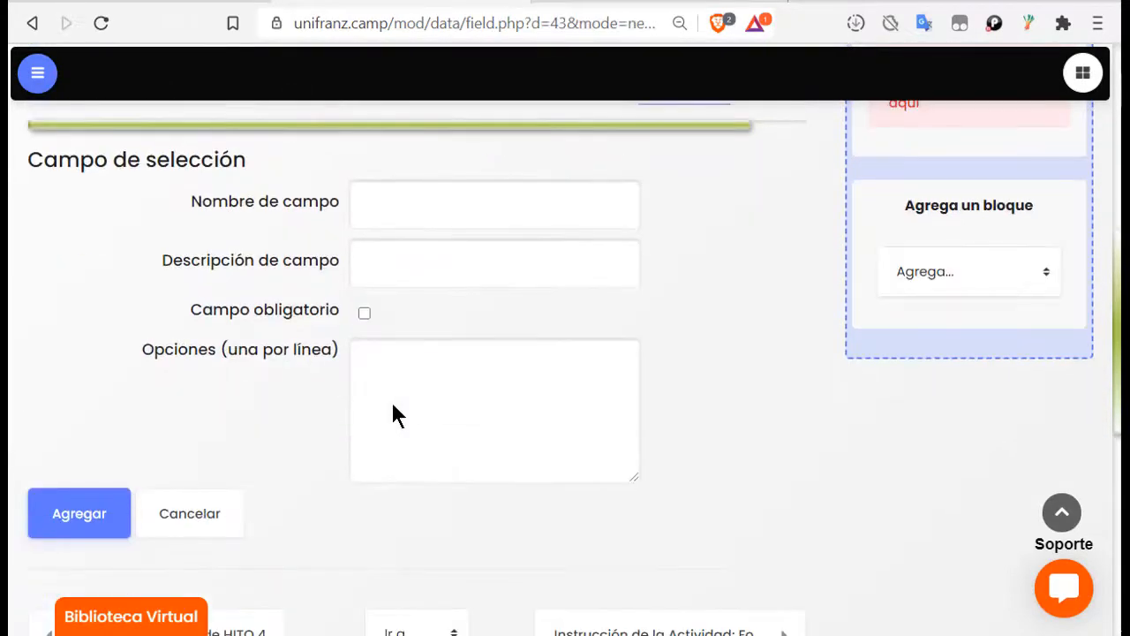
click(374, 212)
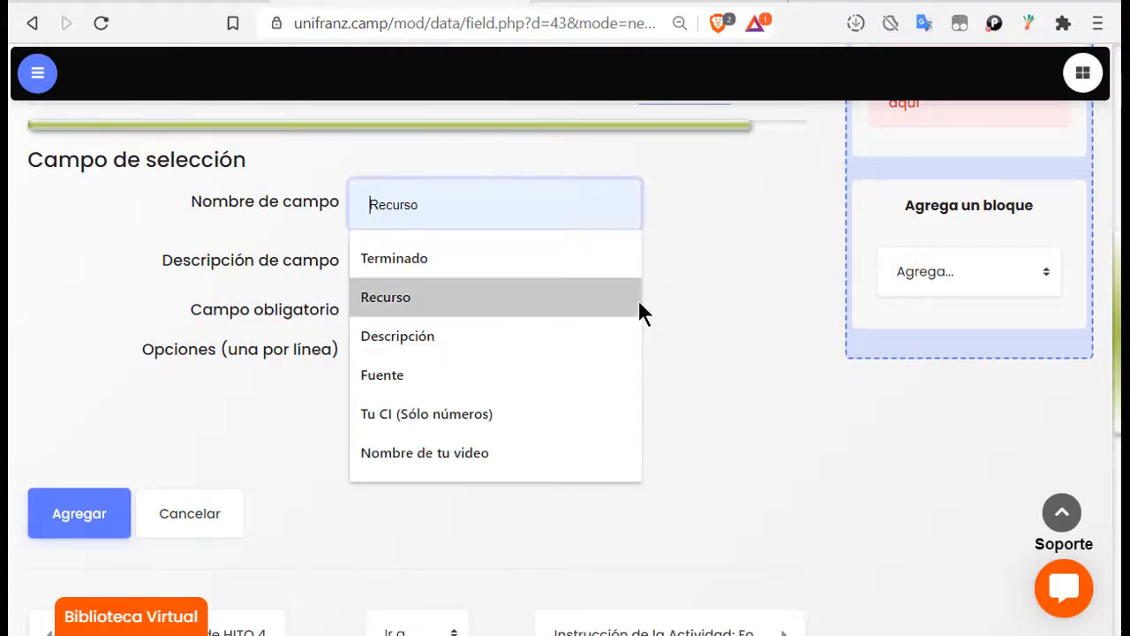
click(428, 306)
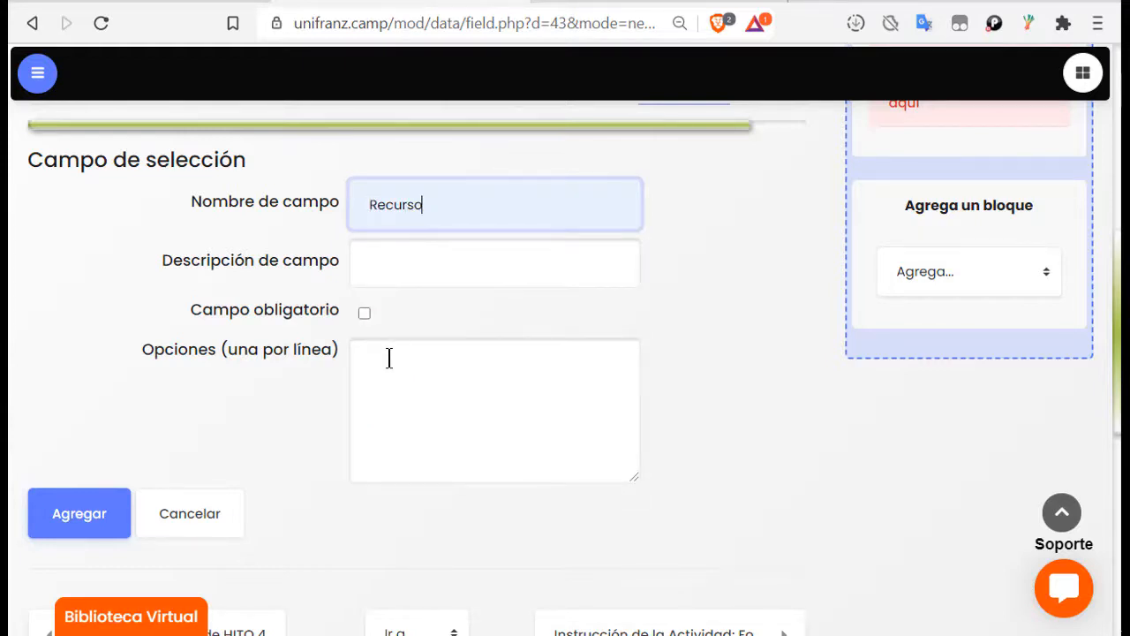
Step: Copy the six bracketed audio topics from the "new 2" text file in Notepad++ into the Recurso field's options and add the field
click(360, 369)
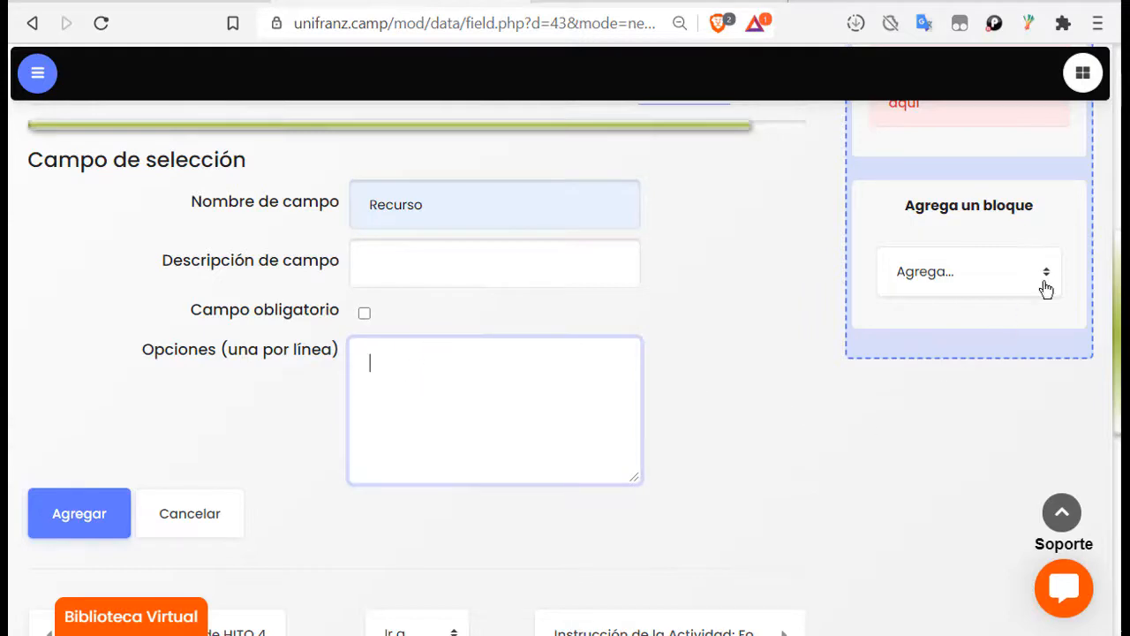
key(alt+Tab)
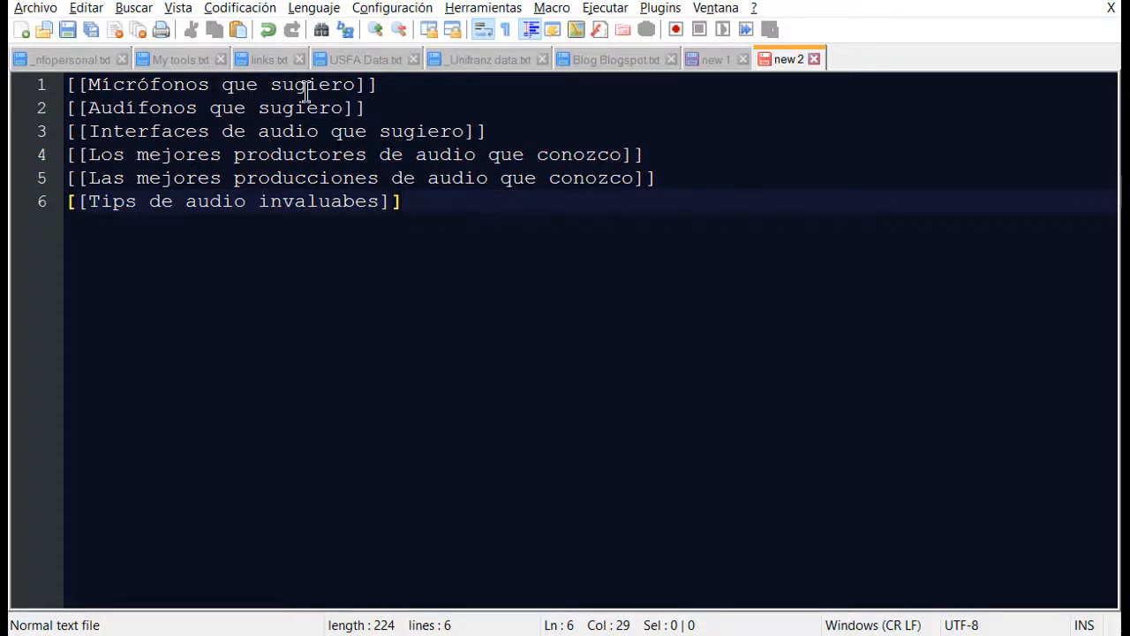
drag(409, 202, 69, 84)
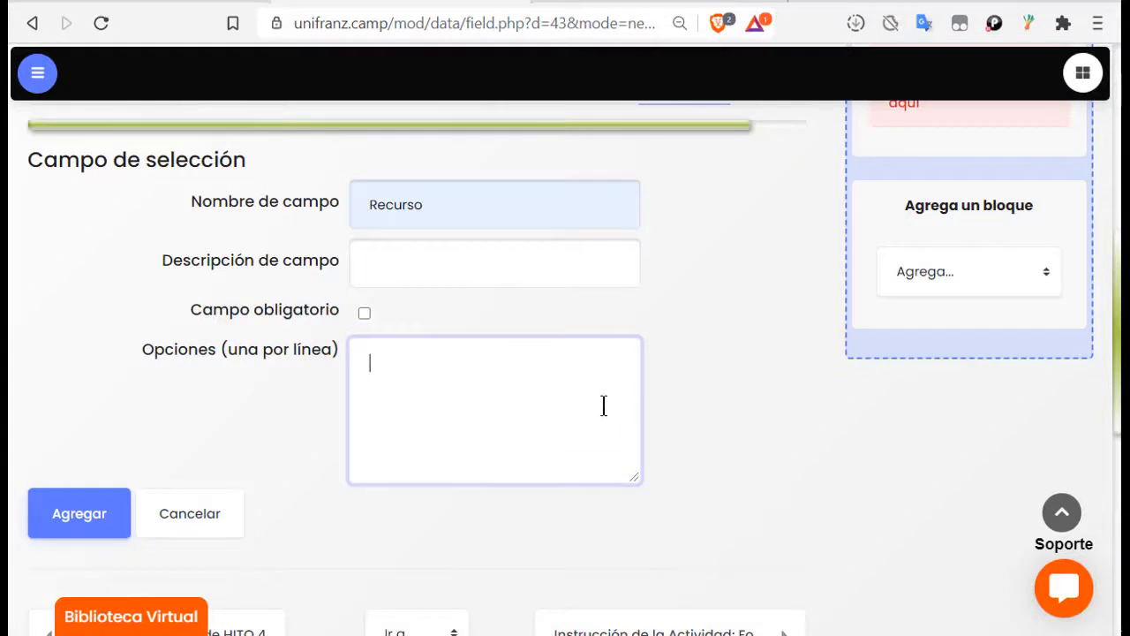
key(ctrl+v)
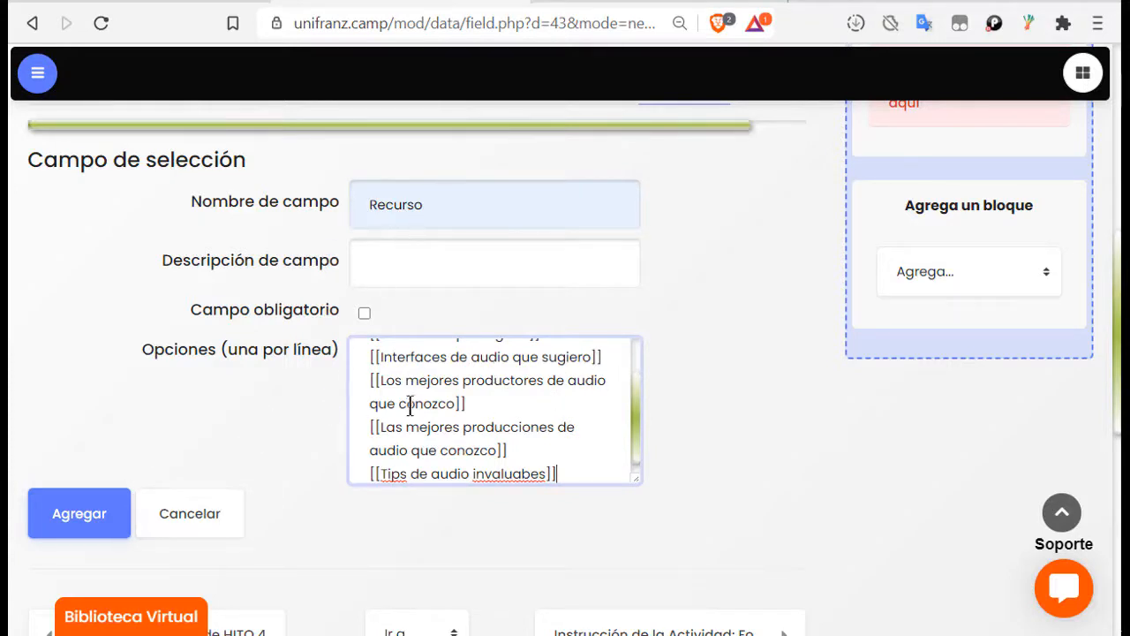
click(93, 517)
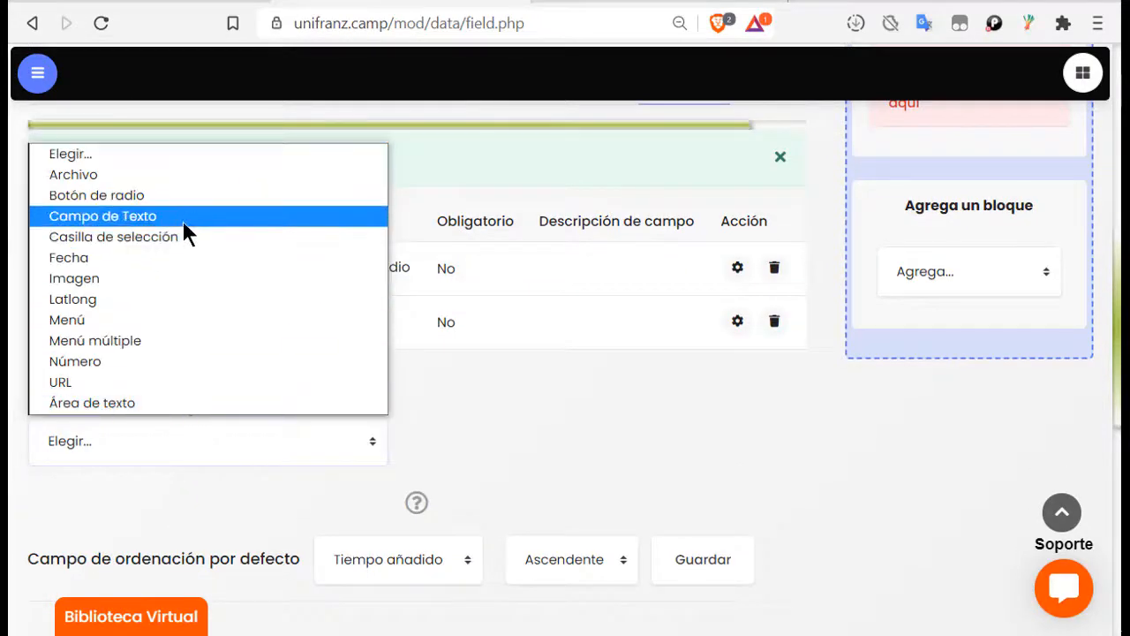
Step: Add a Campo de Texto field named "Descripción" and make it mandatory
click(178, 216)
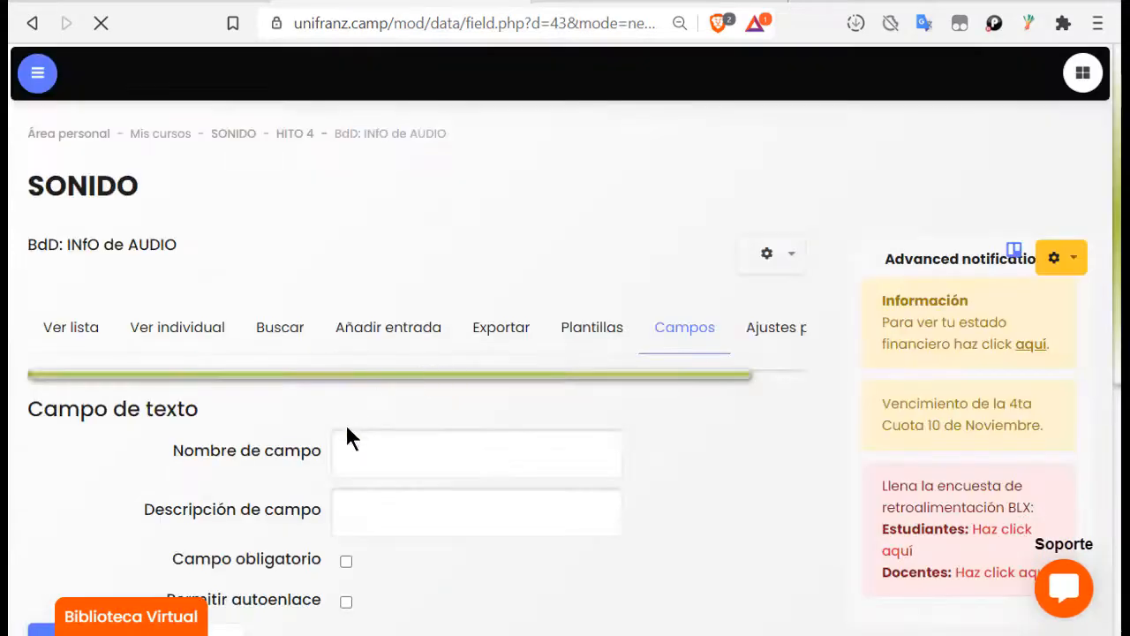
scroll(389, 433, down, 3)
click(379, 242)
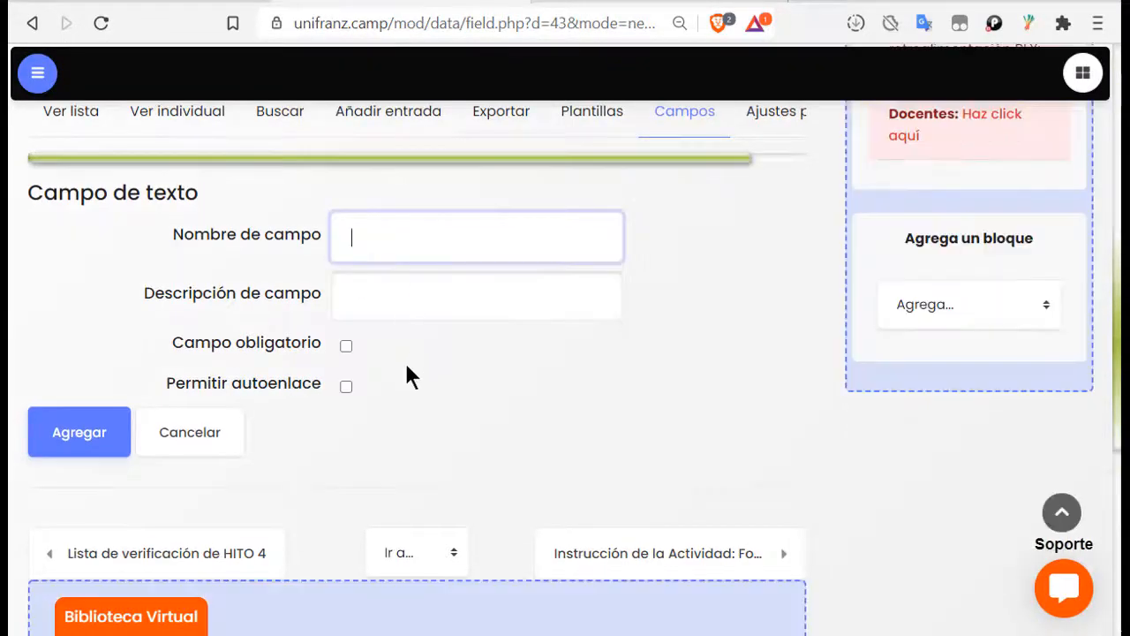
key(Down)
key(Return)
click(346, 346)
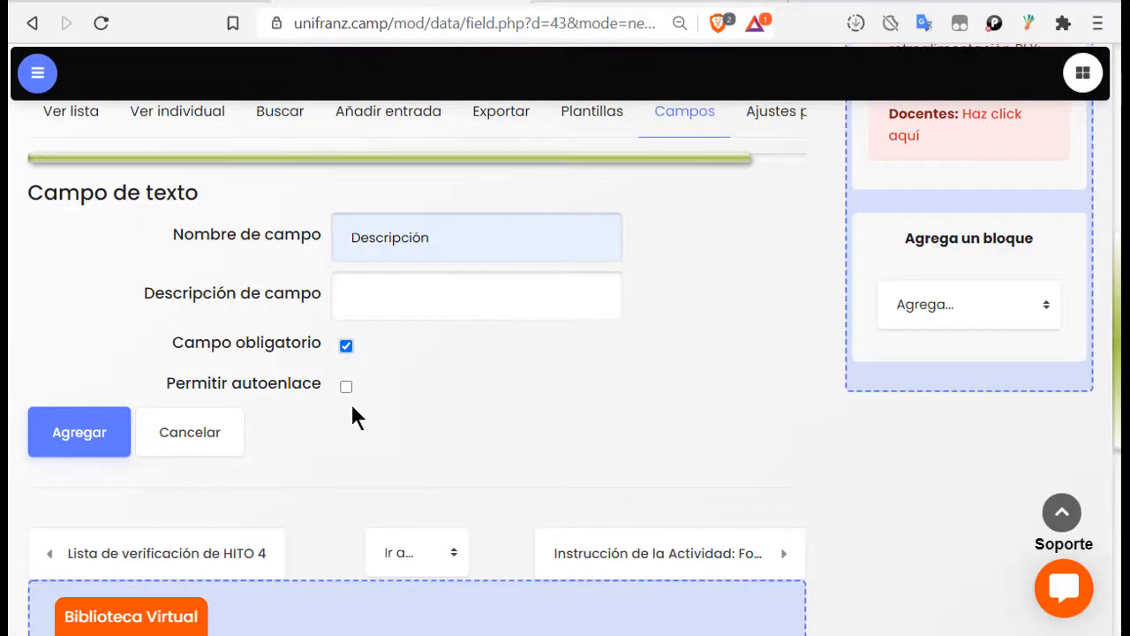
key(Return)
Step: Start a new URL field in the database and name it "URL"
scroll(330, 398, down, 3)
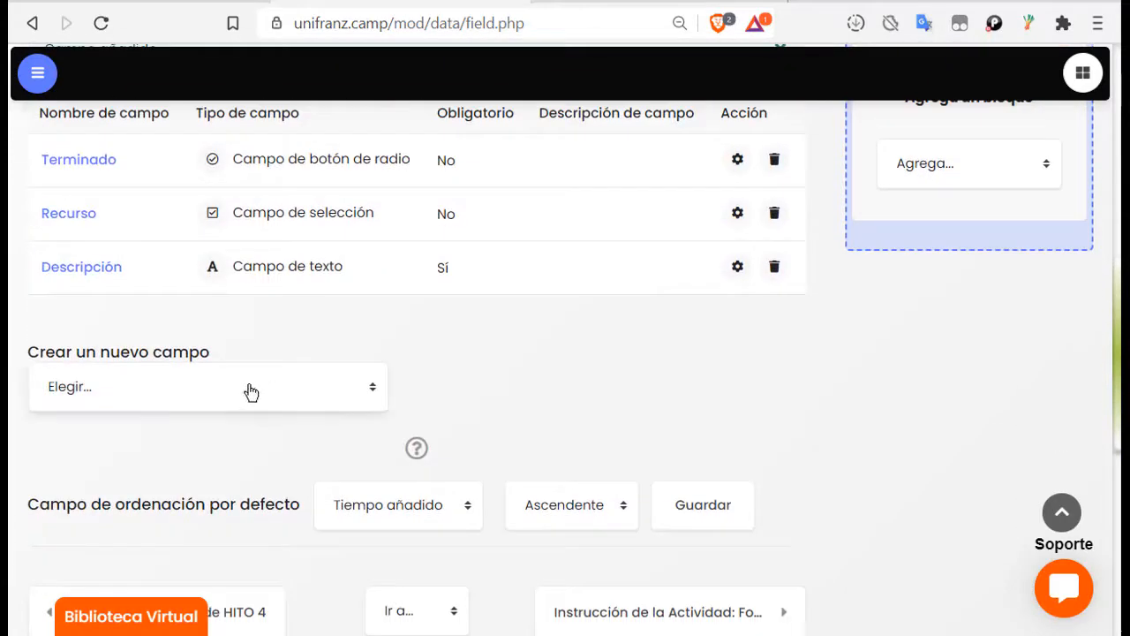
click(251, 391)
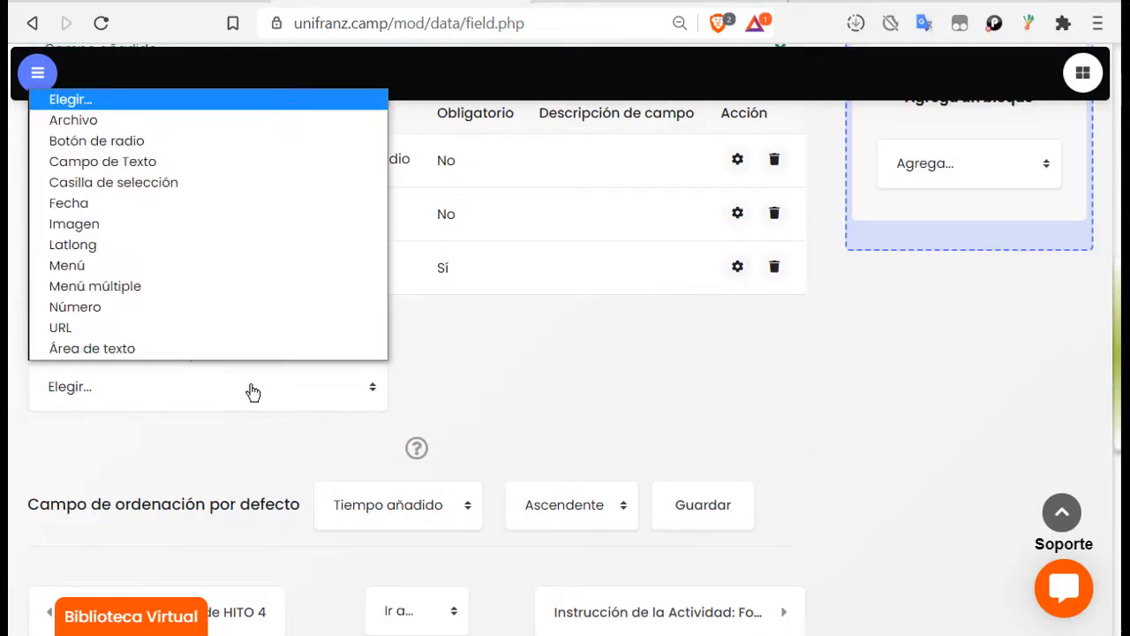
click(106, 337)
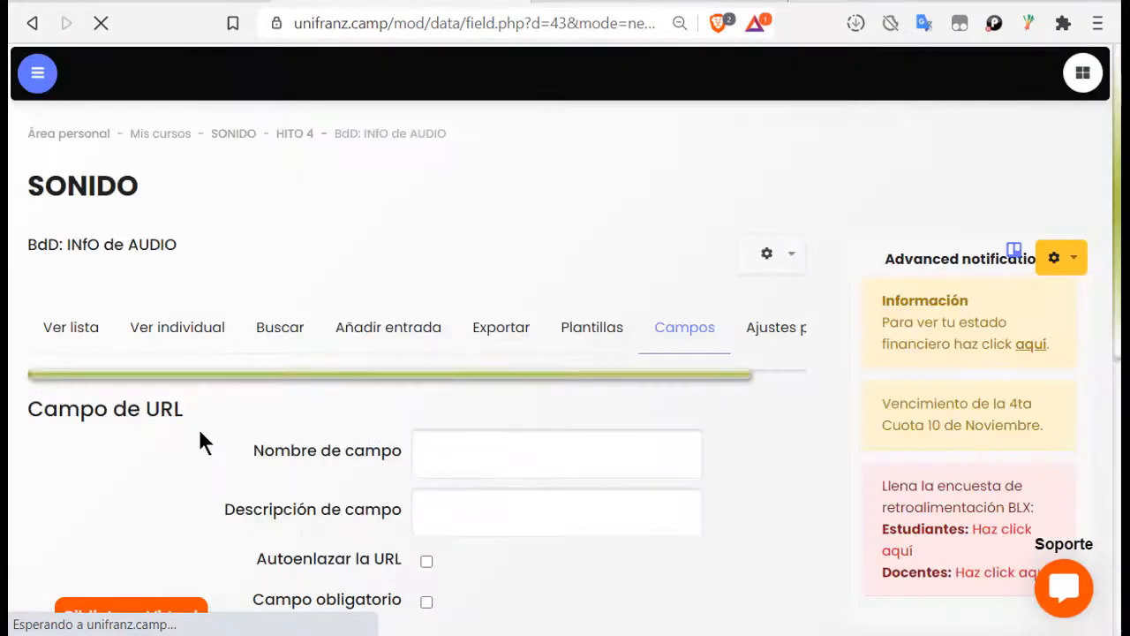
scroll(249, 432, down, 3)
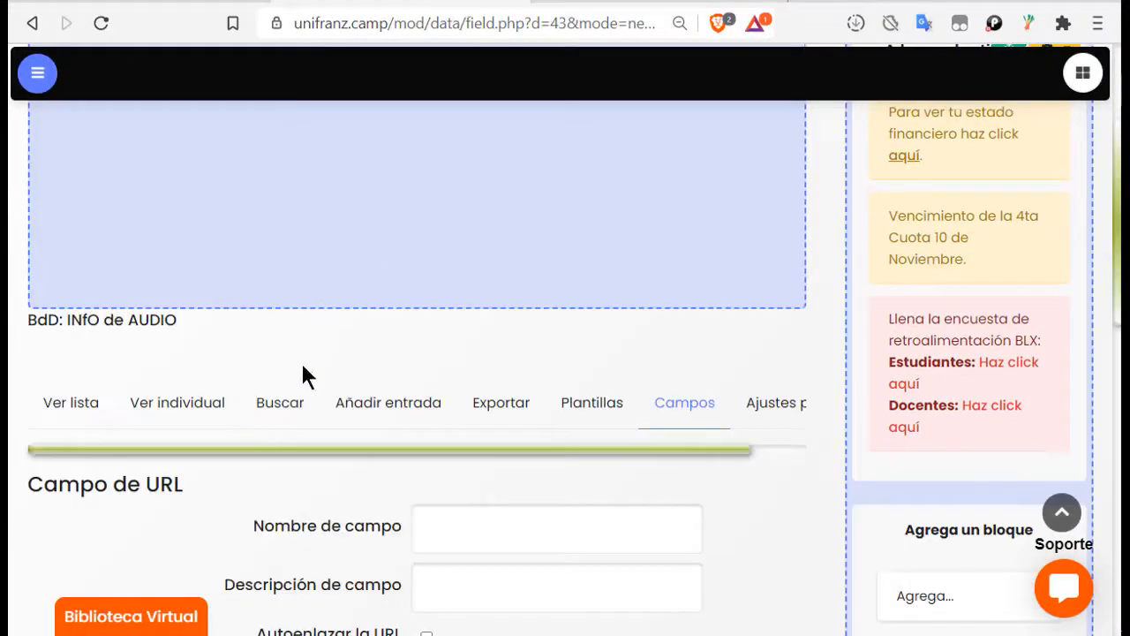
click(462, 408)
scroll(755, 373, down, 2)
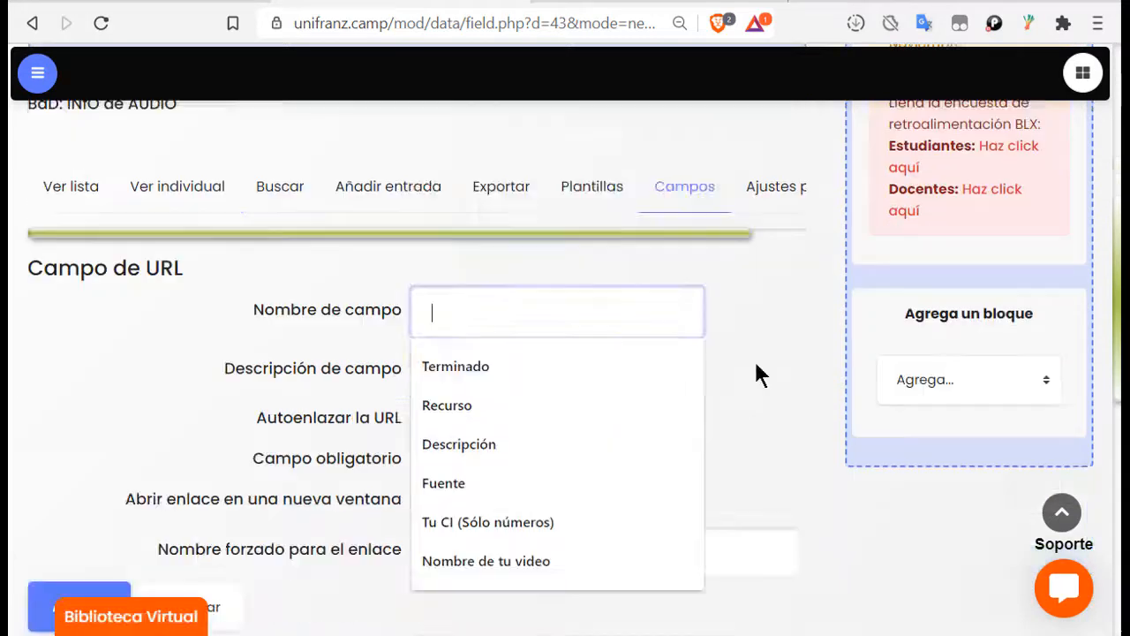
text(u)
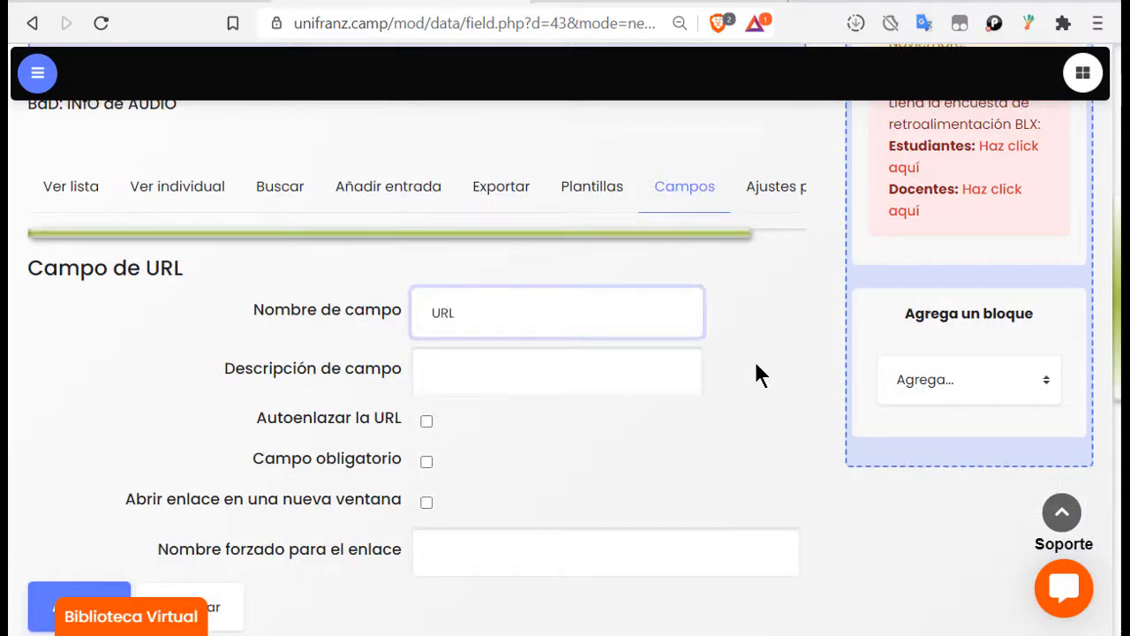
Step: Make the URL field autolinked, mandatory and opening in a new window, and add it to the database
click(424, 421)
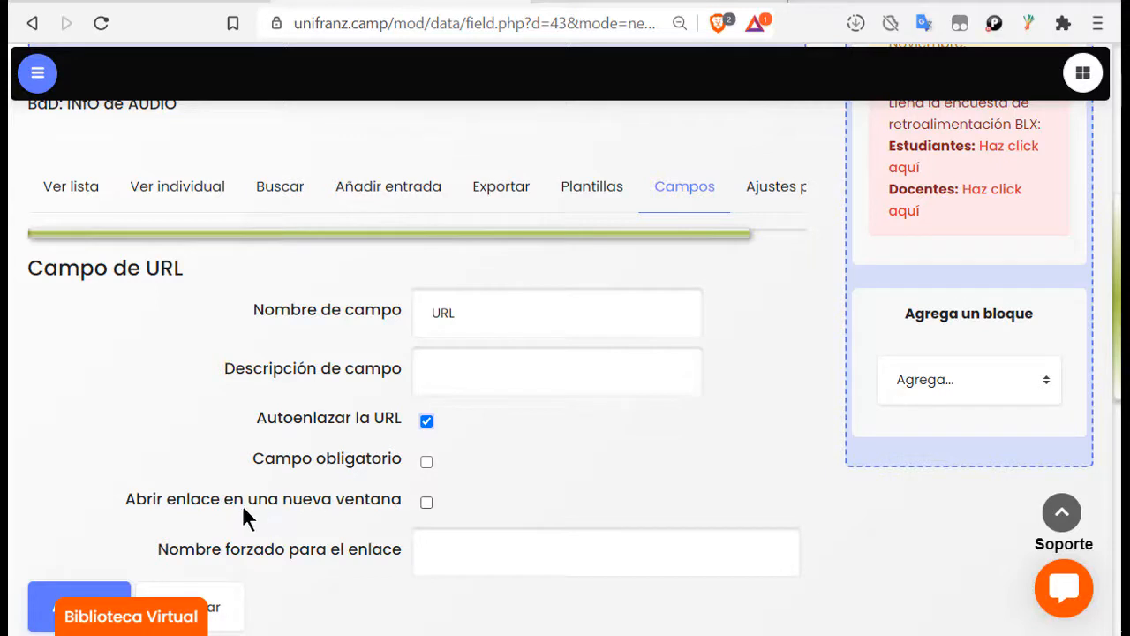
click(426, 502)
click(427, 462)
scroll(521, 497, down, 2)
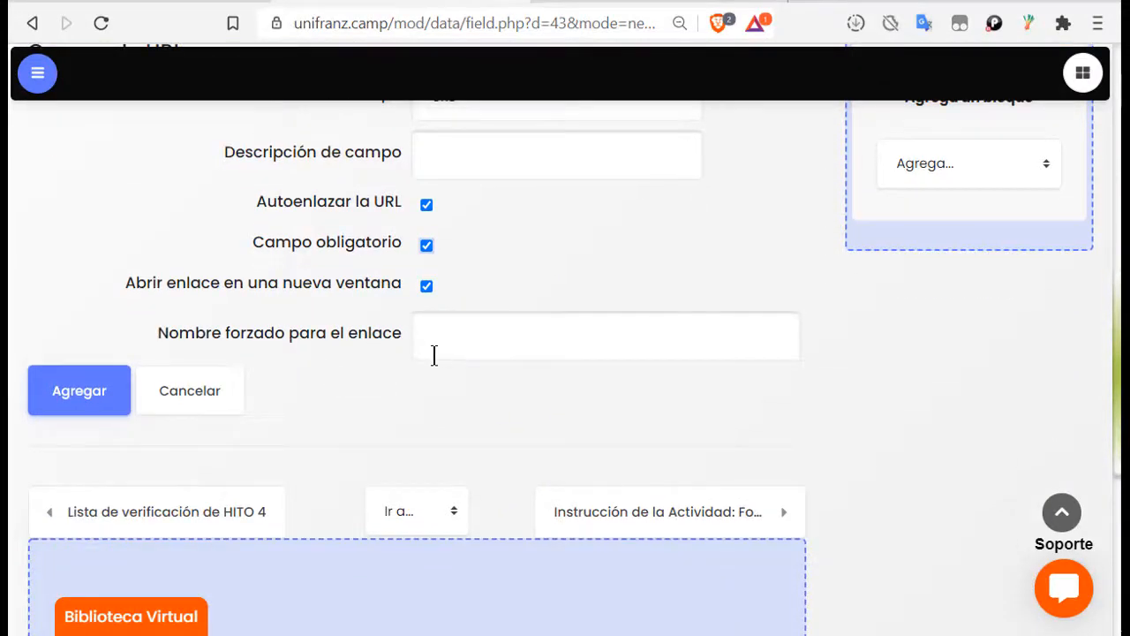
scroll(433, 355, up, 3)
scroll(415, 404, down, 3)
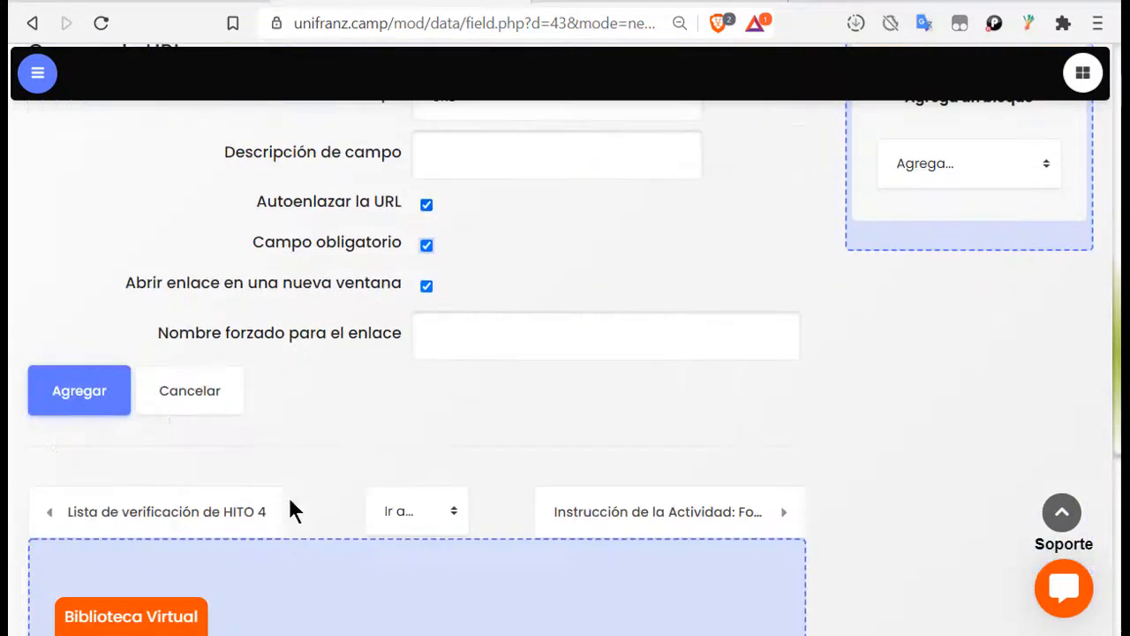
click(97, 408)
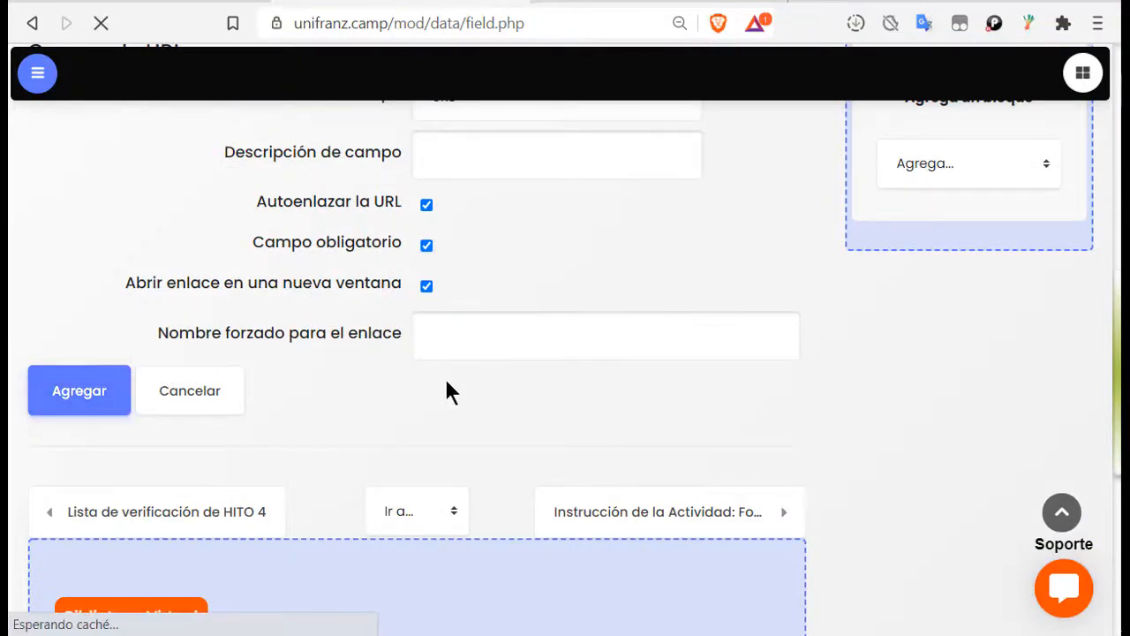
Step: Review the database's field list, open its templates and save the Plantilla Individual with the default layout
scroll(170, 477, down, 3)
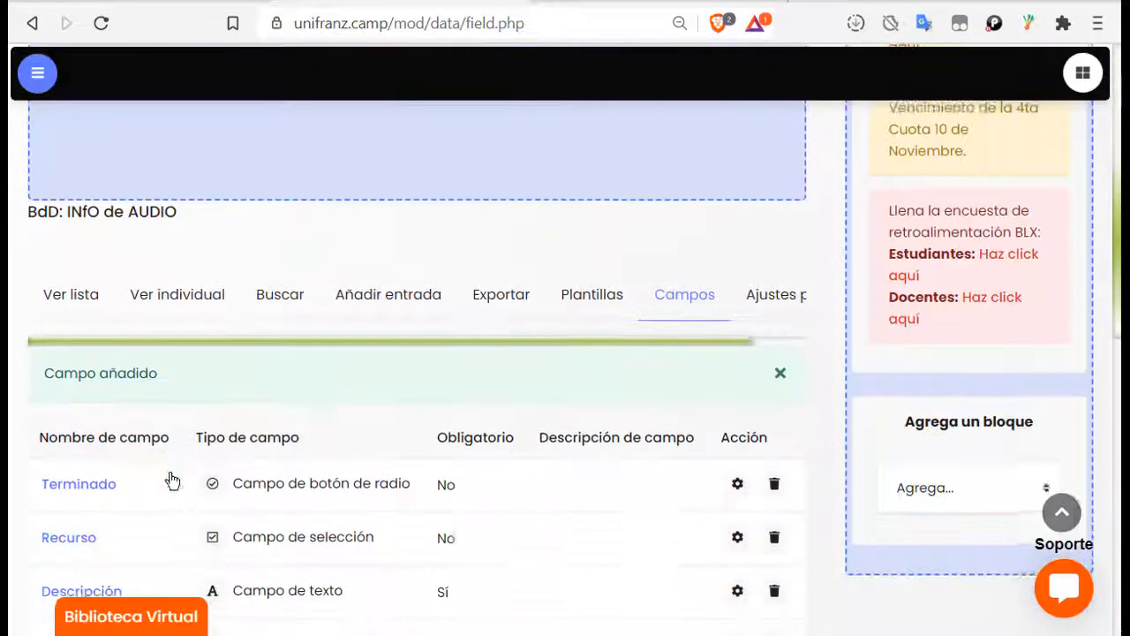
scroll(171, 480, down, 3)
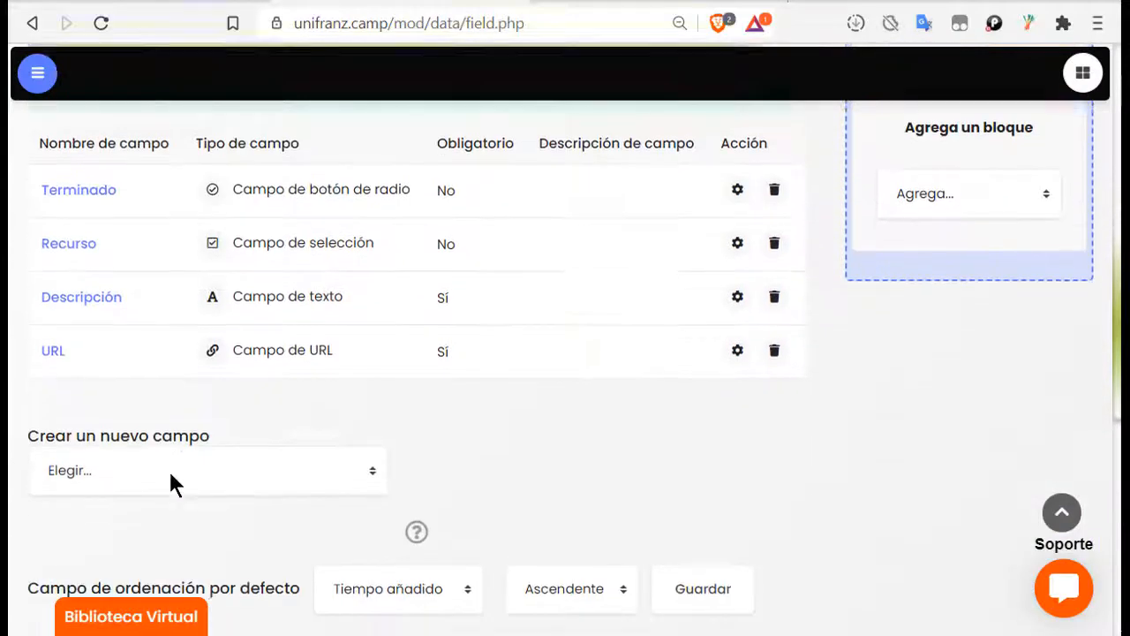
scroll(168, 416, up, 2)
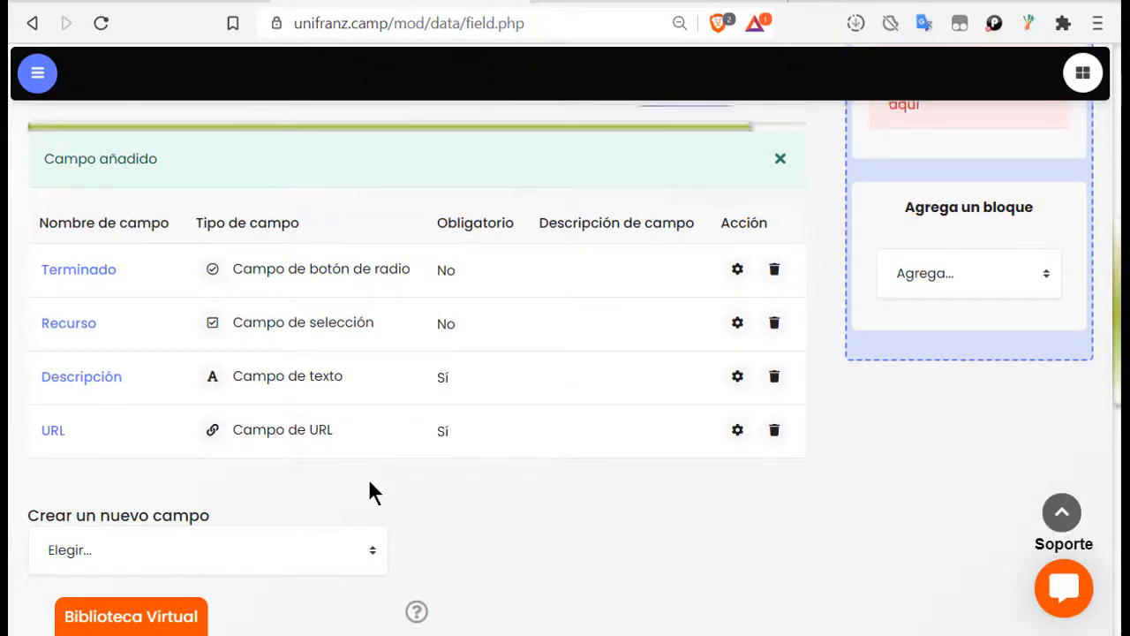
scroll(371, 492, up, 2)
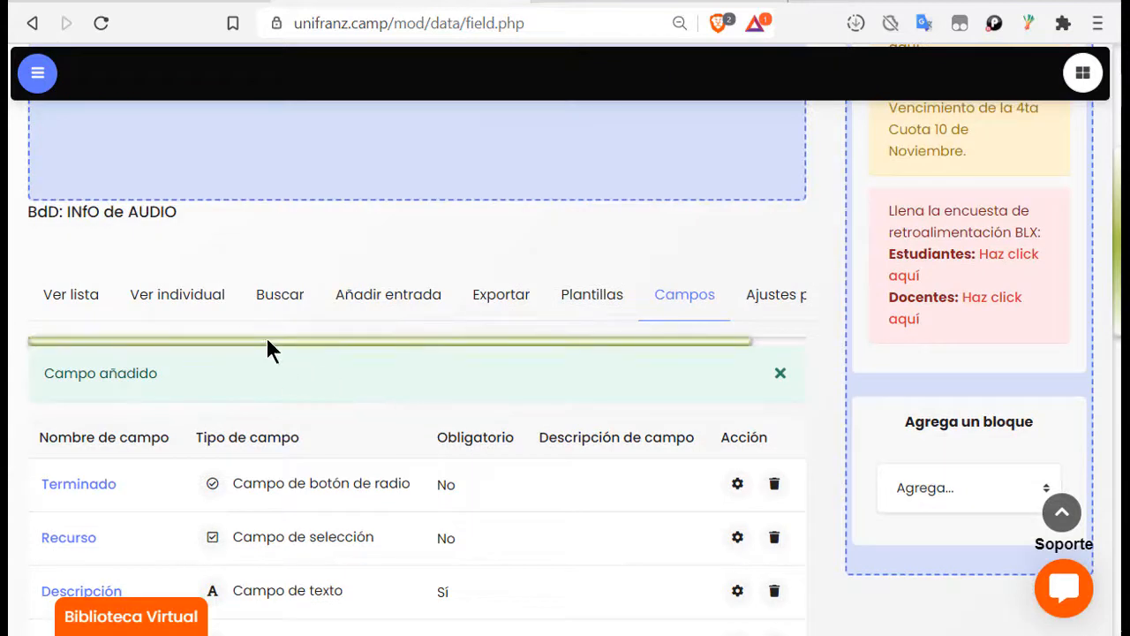
scroll(525, 406, down, 1)
scroll(527, 422, down, 1)
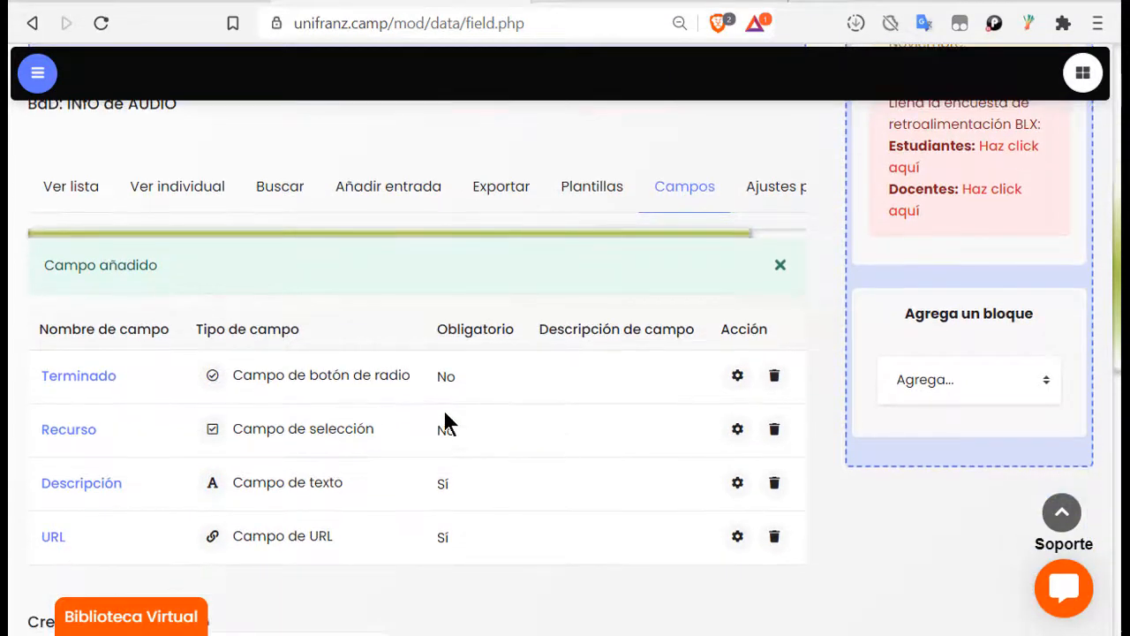
click(604, 201)
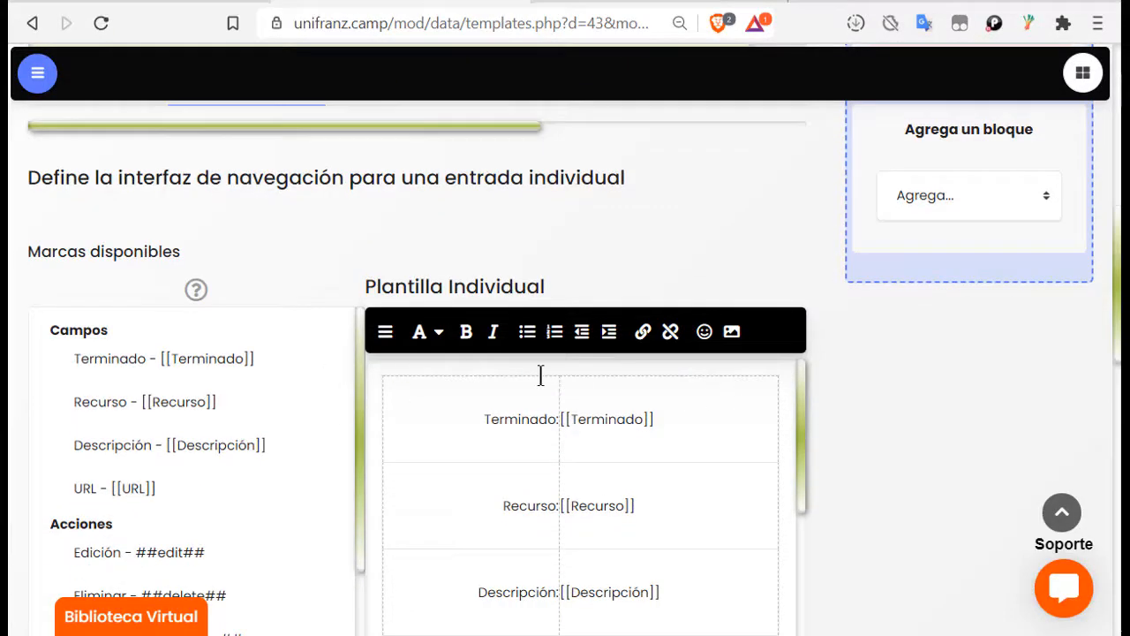
scroll(858, 386, down, 4)
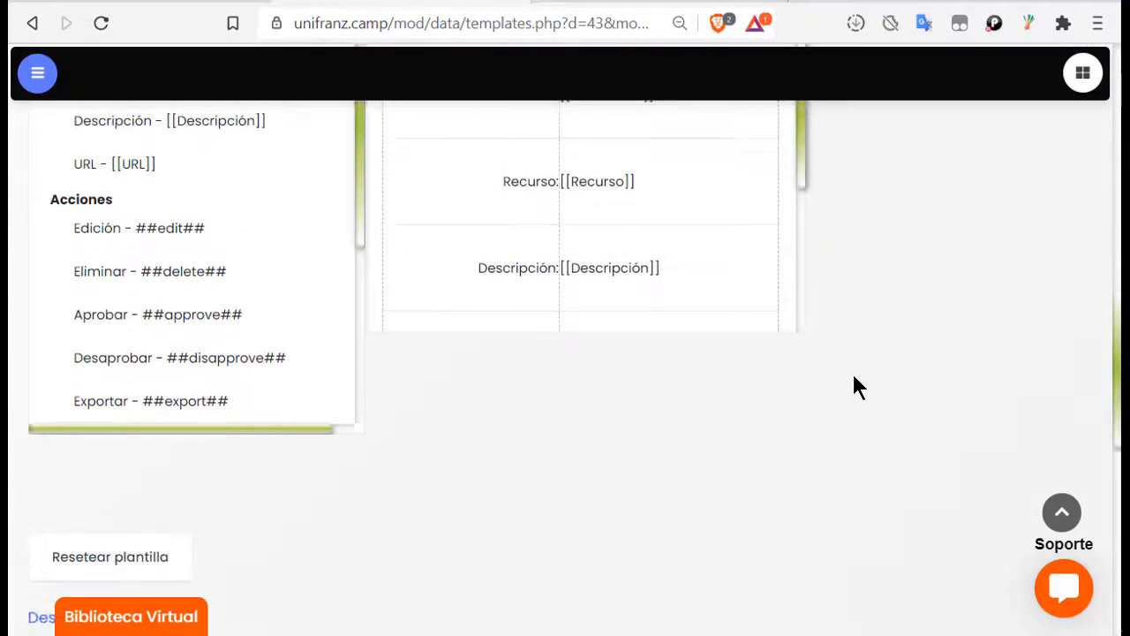
scroll(543, 418, down, 3)
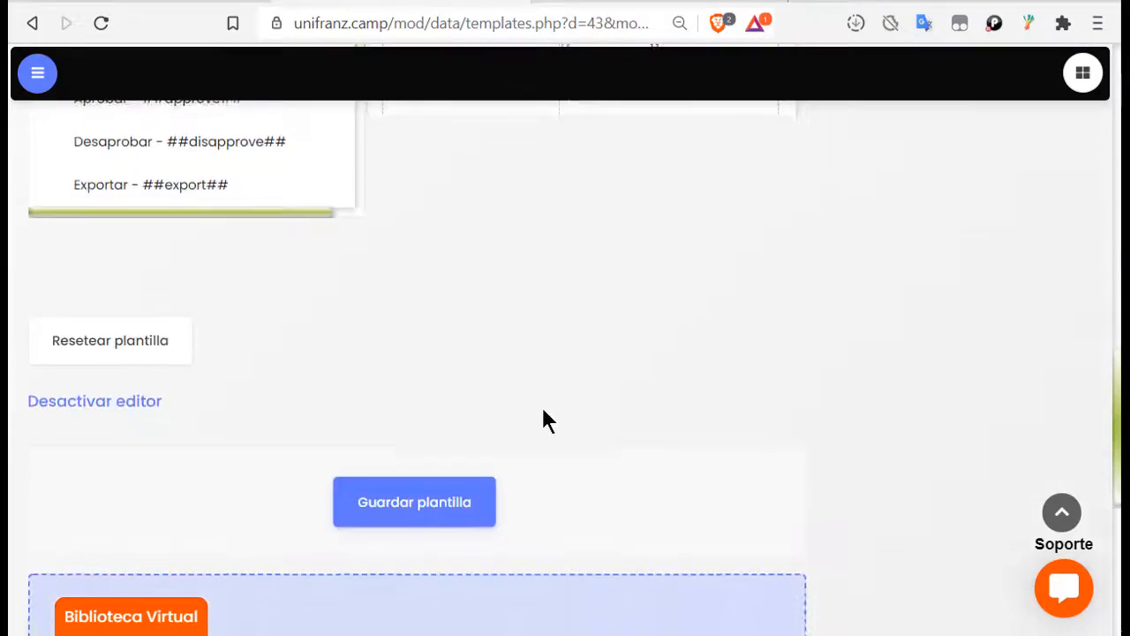
click(388, 517)
Step: Open the Plantilla de lista, go through its header, repeated entry and footer, and save it with the default layout
click(111, 156)
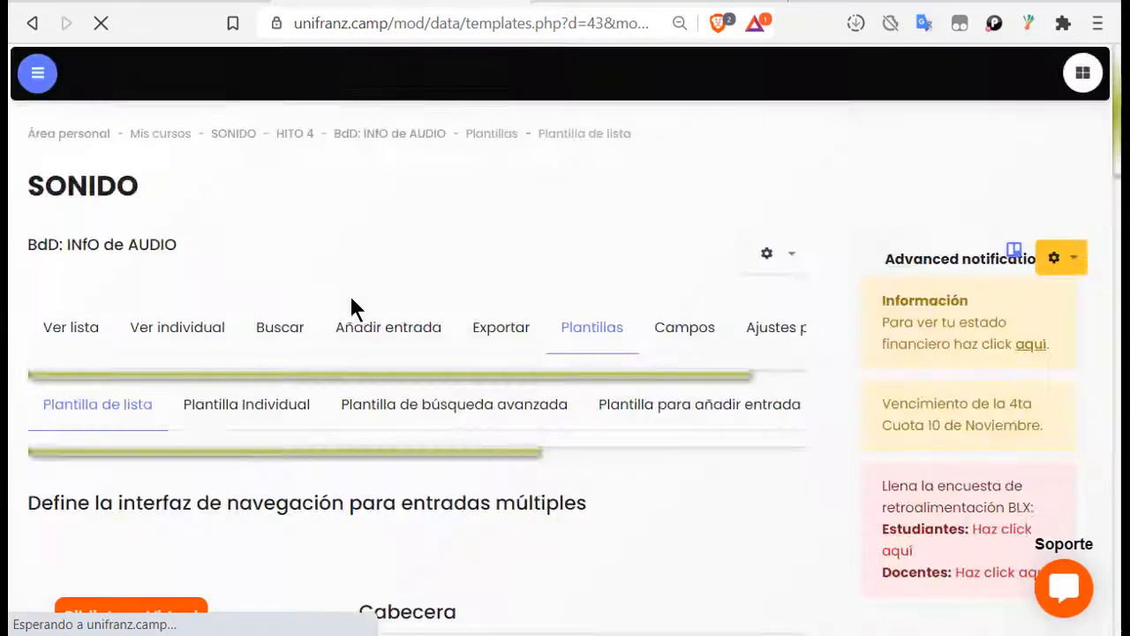
scroll(810, 477, down, 5)
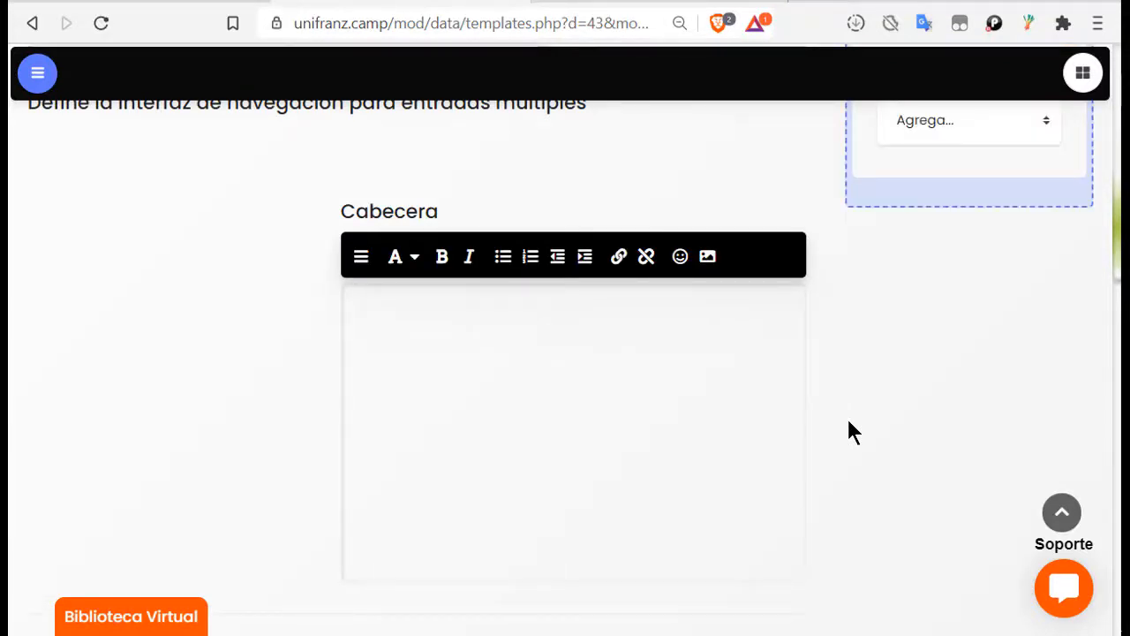
scroll(812, 431, down, 5)
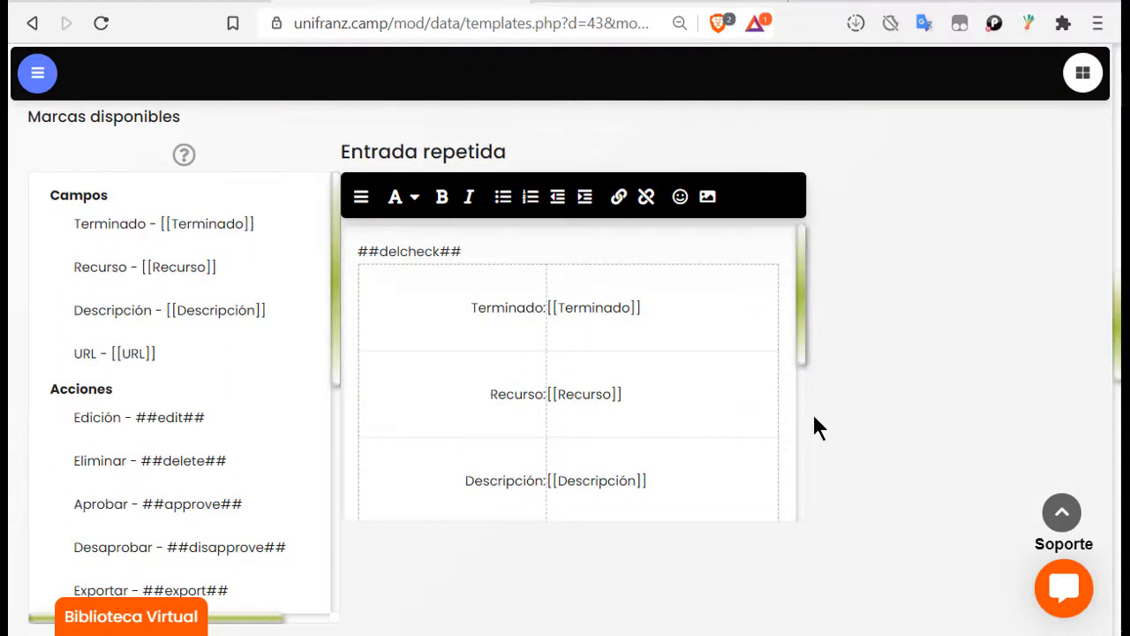
scroll(814, 417, down, 7)
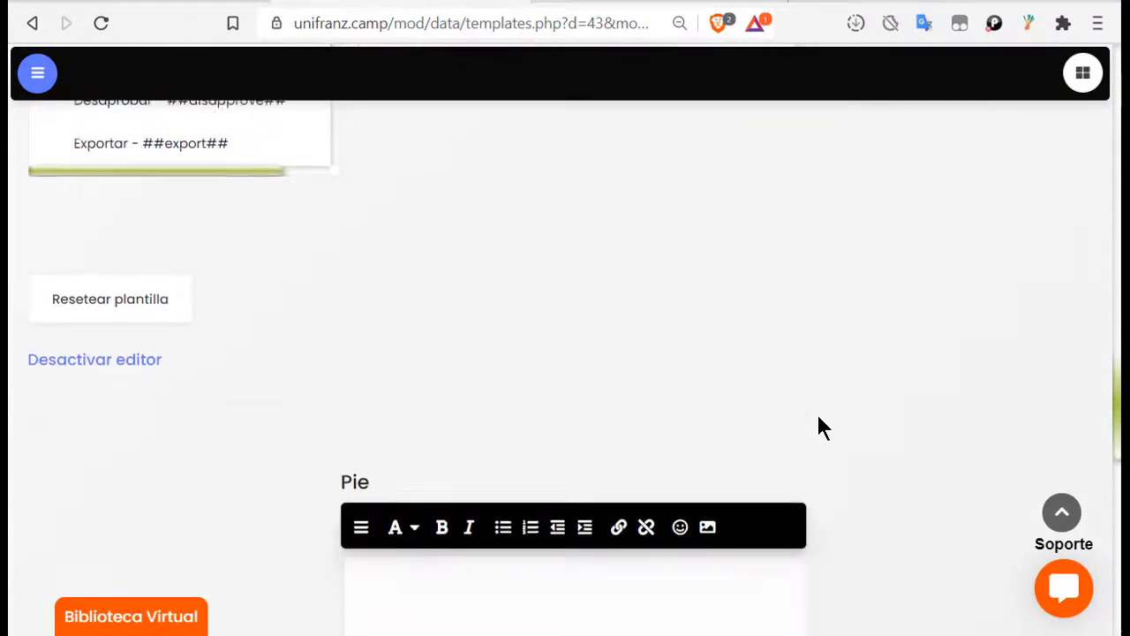
scroll(818, 427, down, 4)
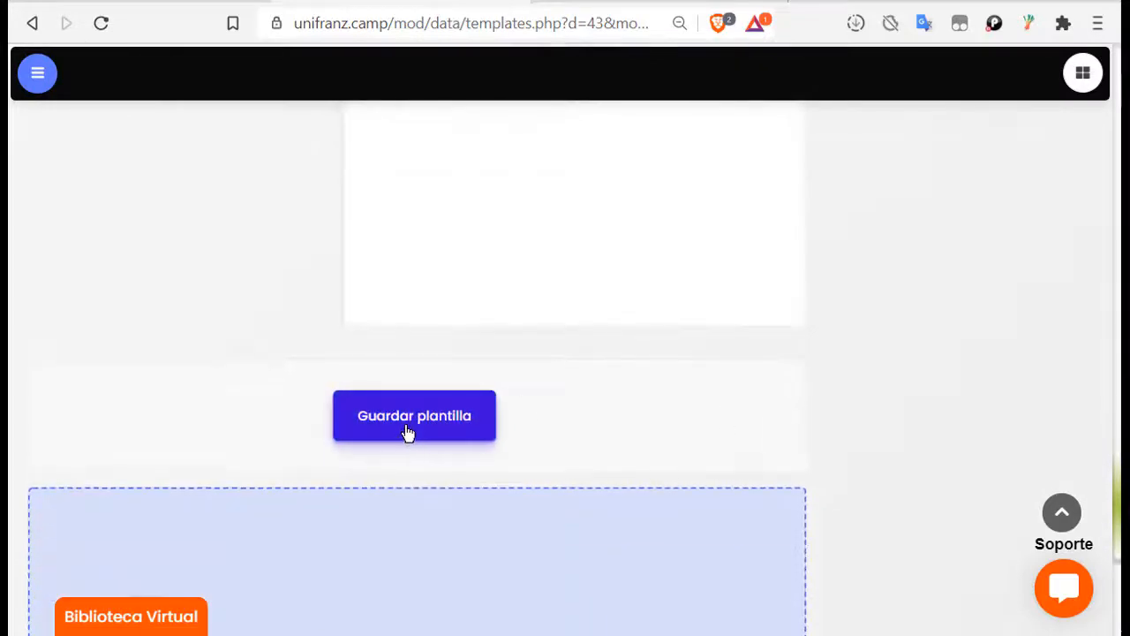
click(440, 426)
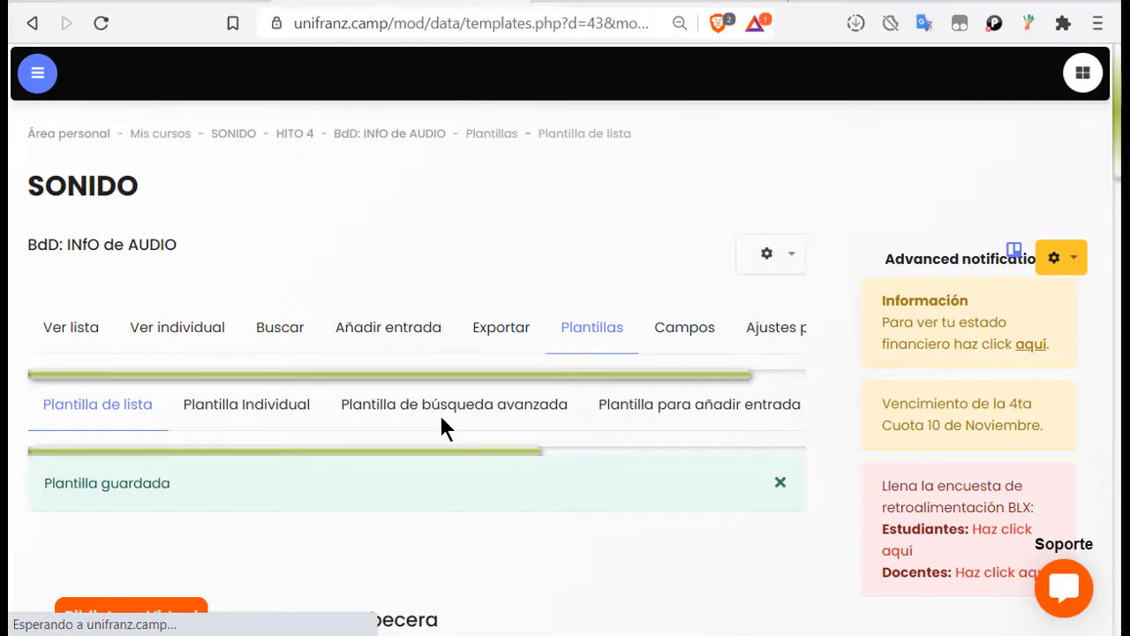
Step: Open the existing "BdD: INfO de AUDIO" database in the course's HITO 4 section and review its entry list
scroll(817, 421, down, 1)
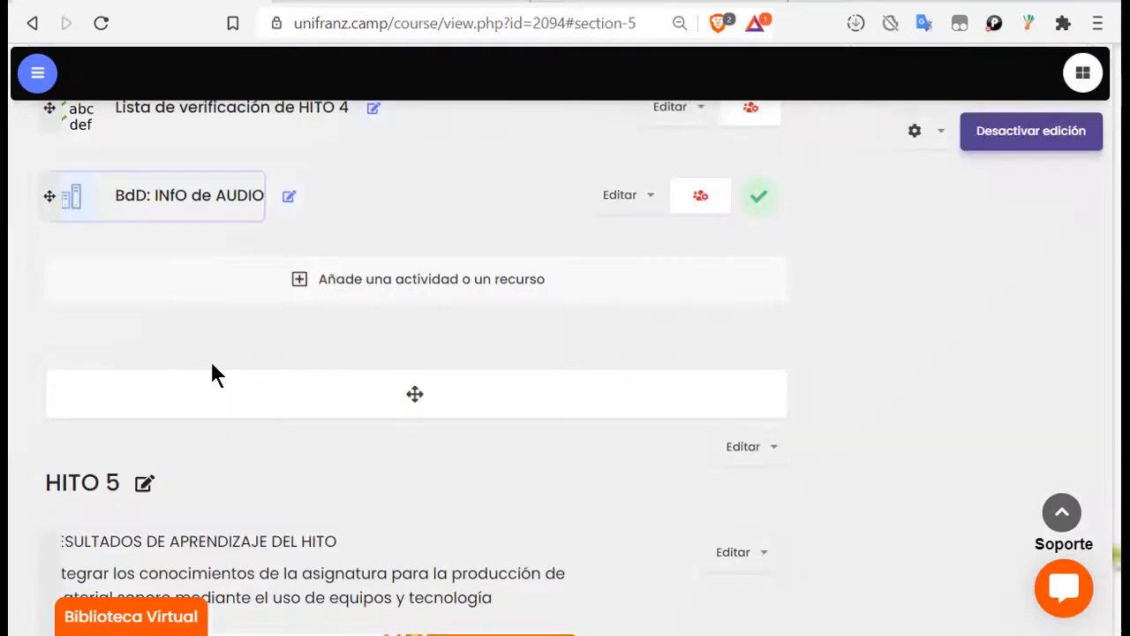
scroll(212, 373, up, 8)
scroll(217, 373, down, 2)
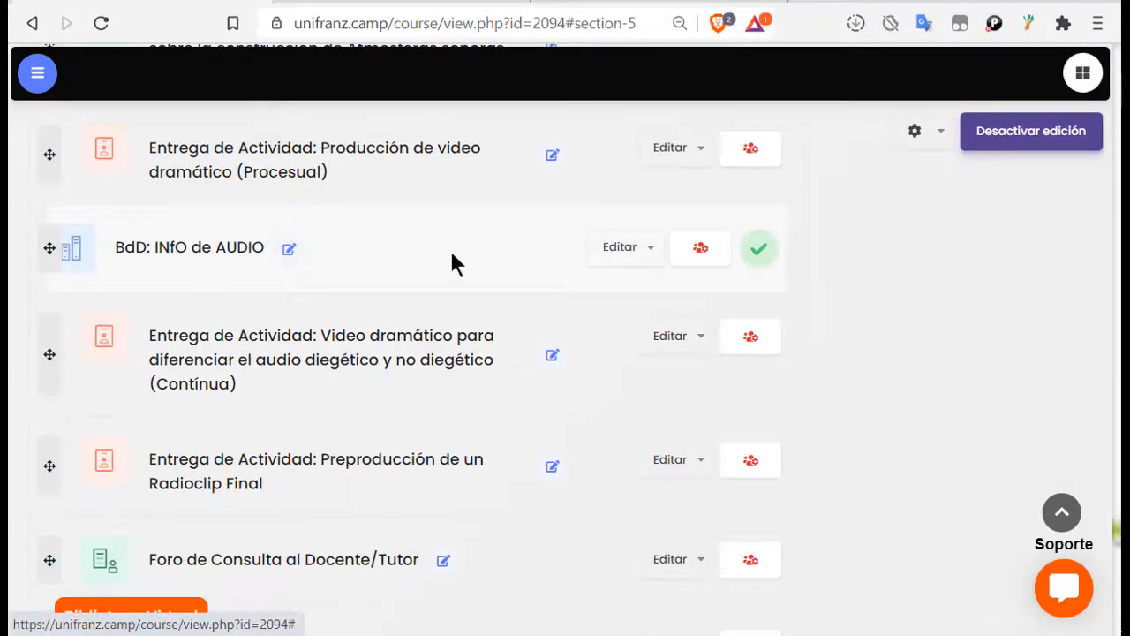
click(221, 256)
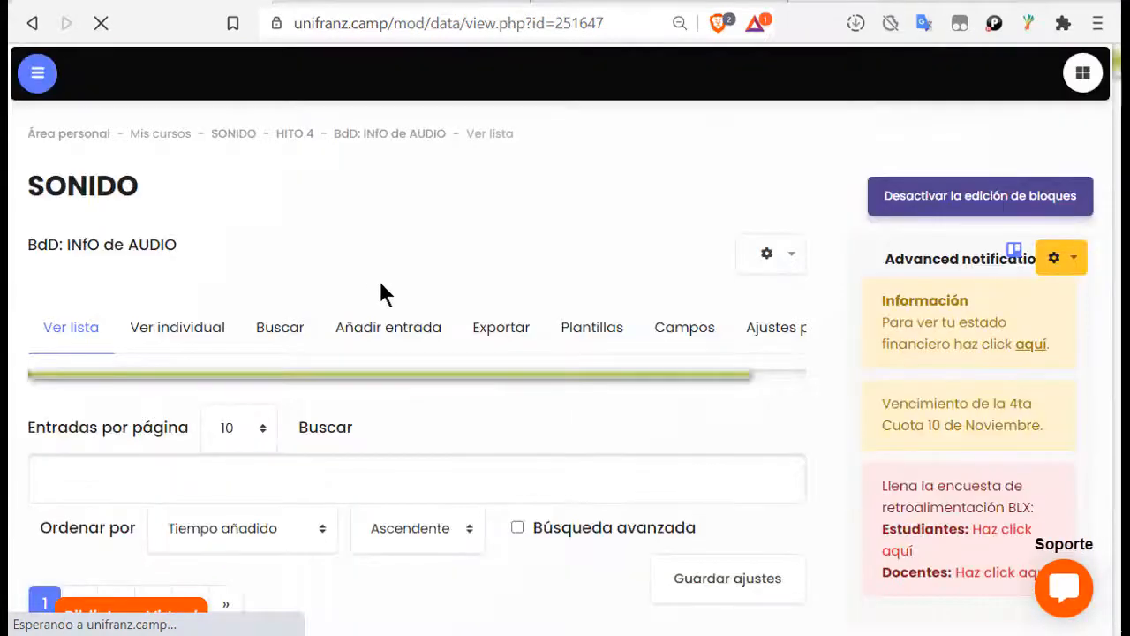
scroll(464, 367, down, 1)
scroll(463, 363, down, 5)
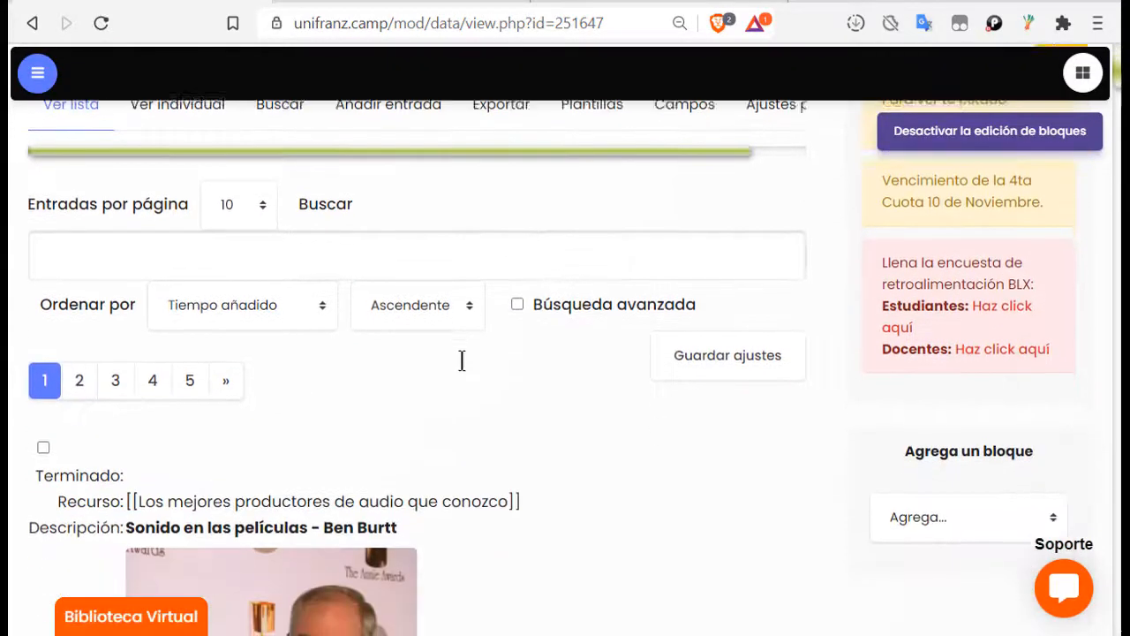
scroll(423, 386, down, 12)
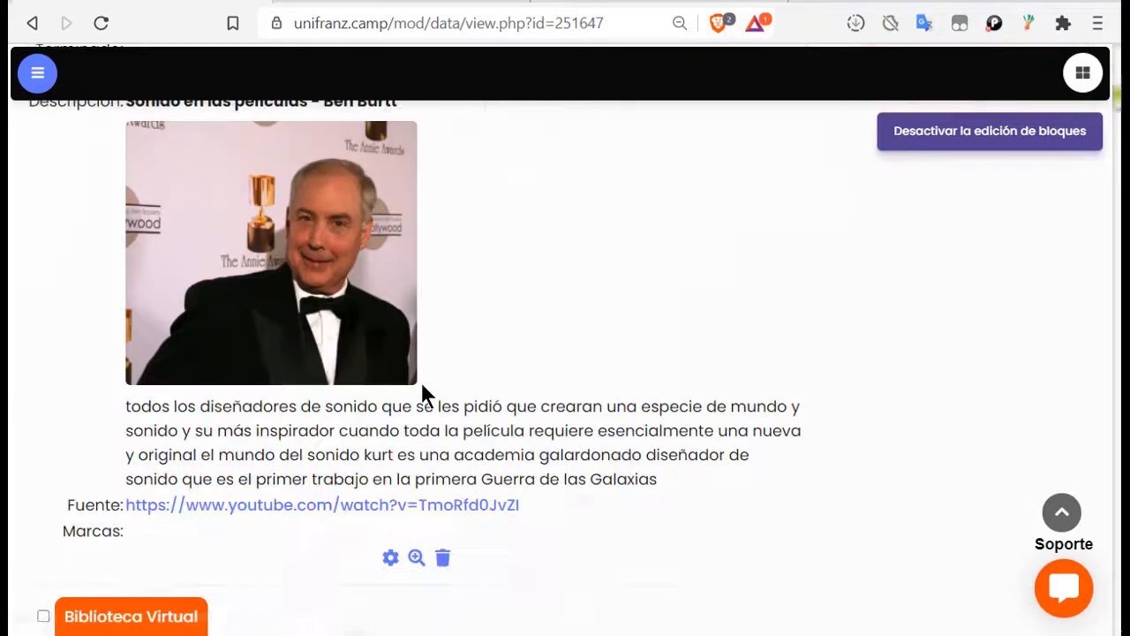
scroll(421, 384, up, 20)
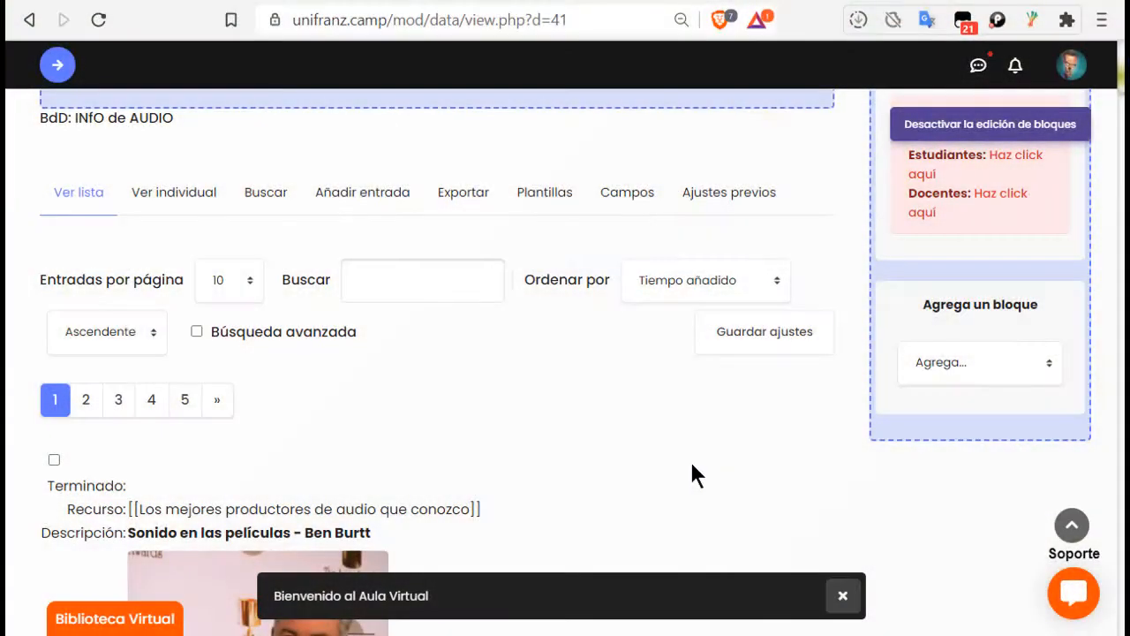
Step: Open the database's entry export, exclude marks, and include user details and the added/modified date
click(464, 194)
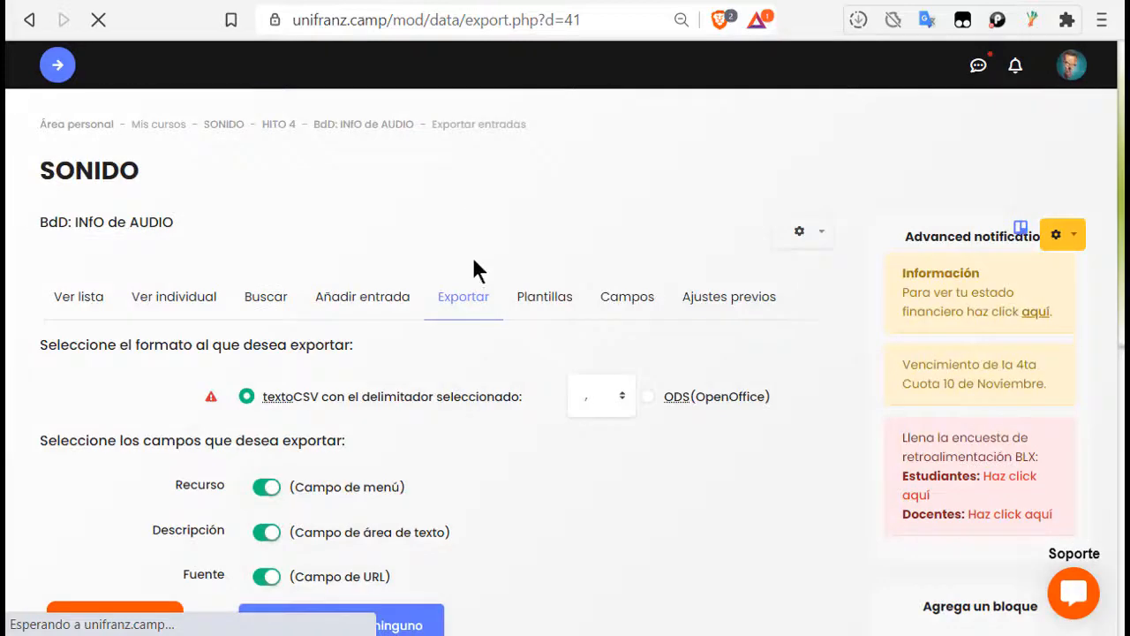
scroll(378, 403, down, 2)
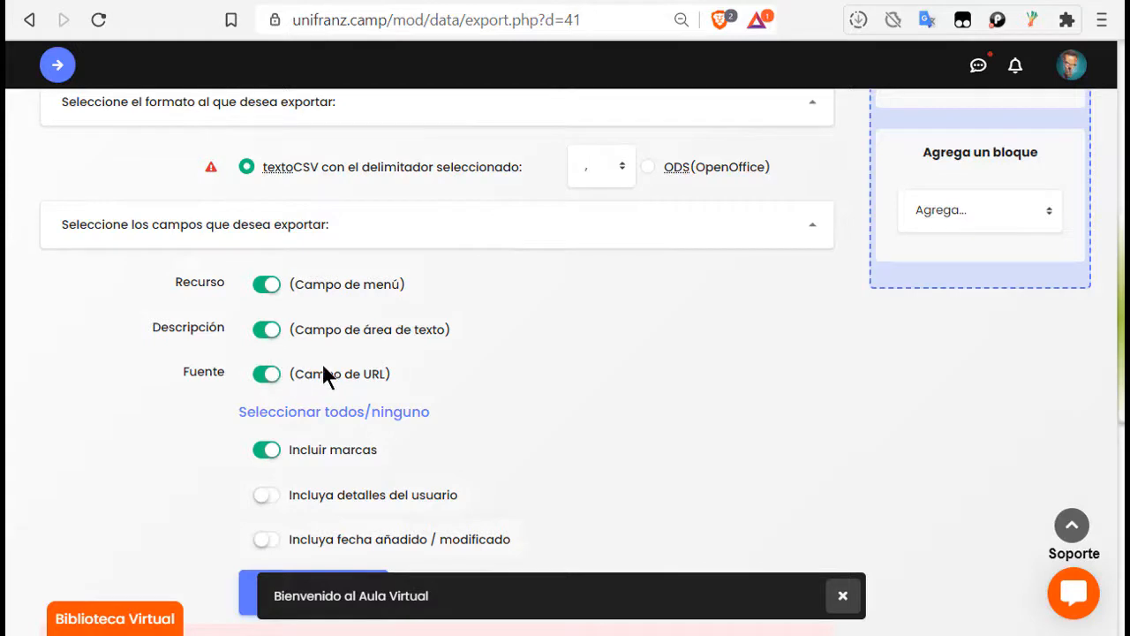
scroll(379, 370, down, 2)
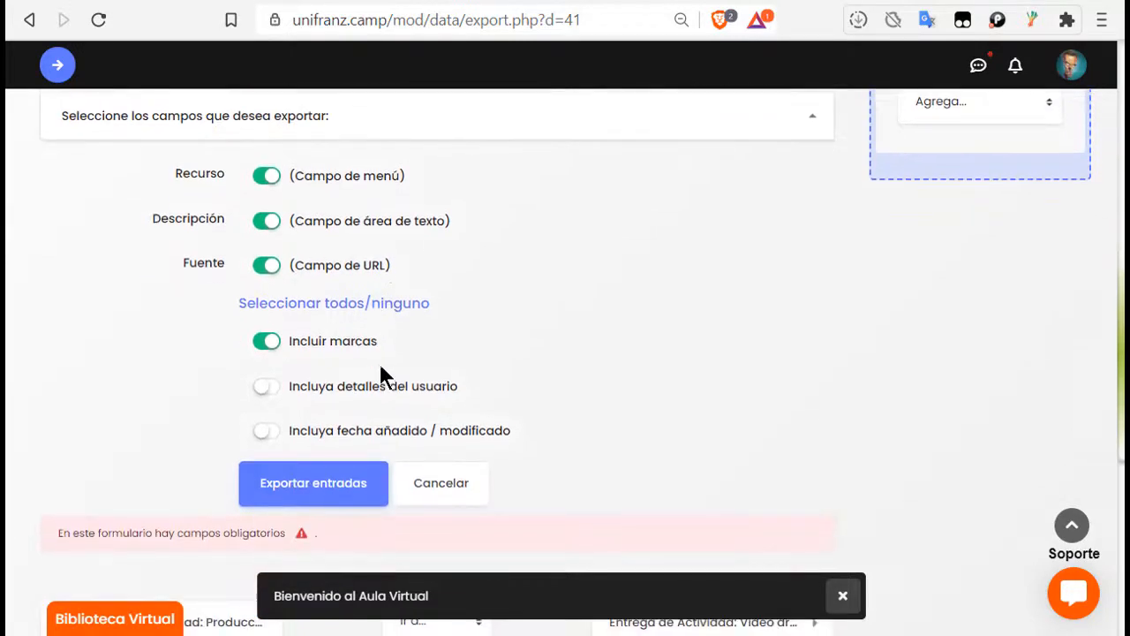
click(261, 344)
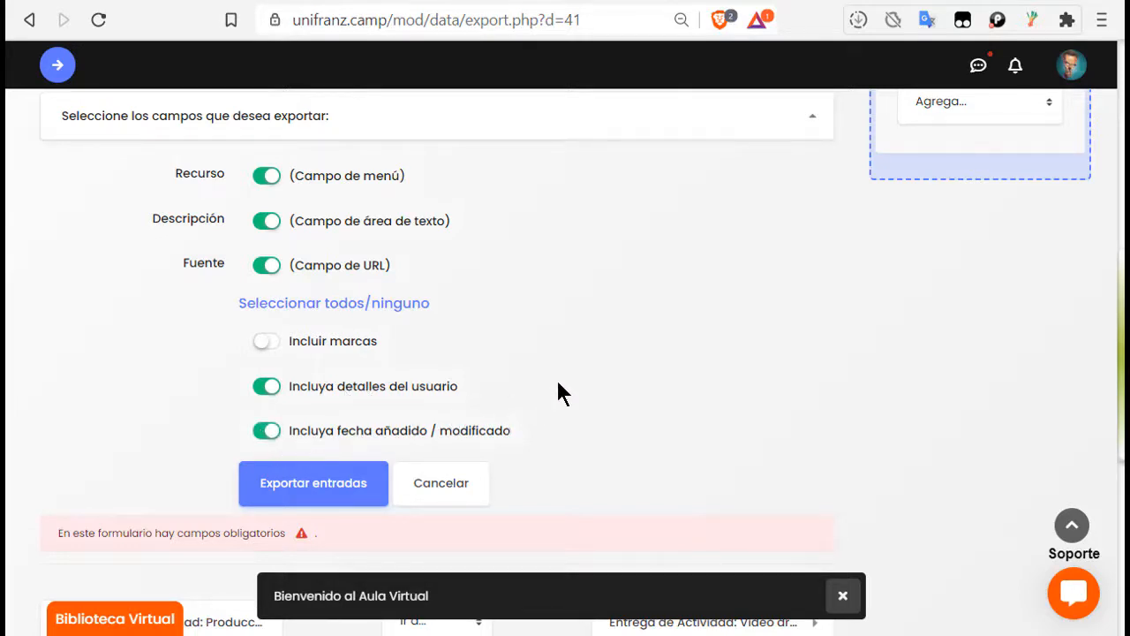
click(334, 478)
Step: Set the CSV delimiter to \t, export the entries and save the tab-separated CSV file to the Escritorio folder
scroll(648, 391, up, 4)
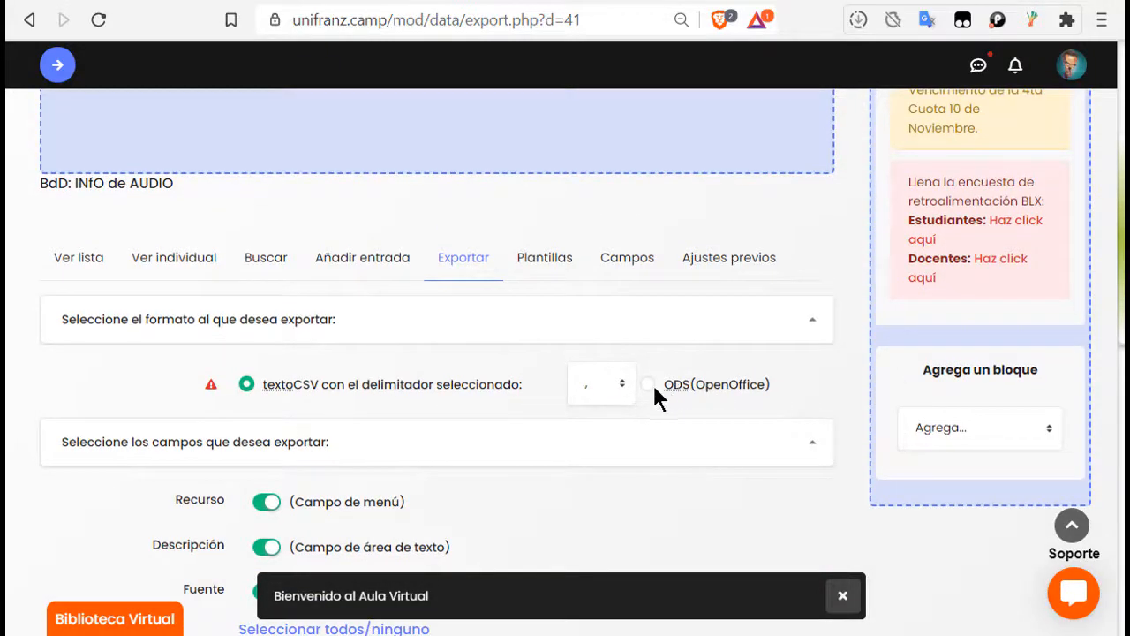
click(623, 386)
click(622, 389)
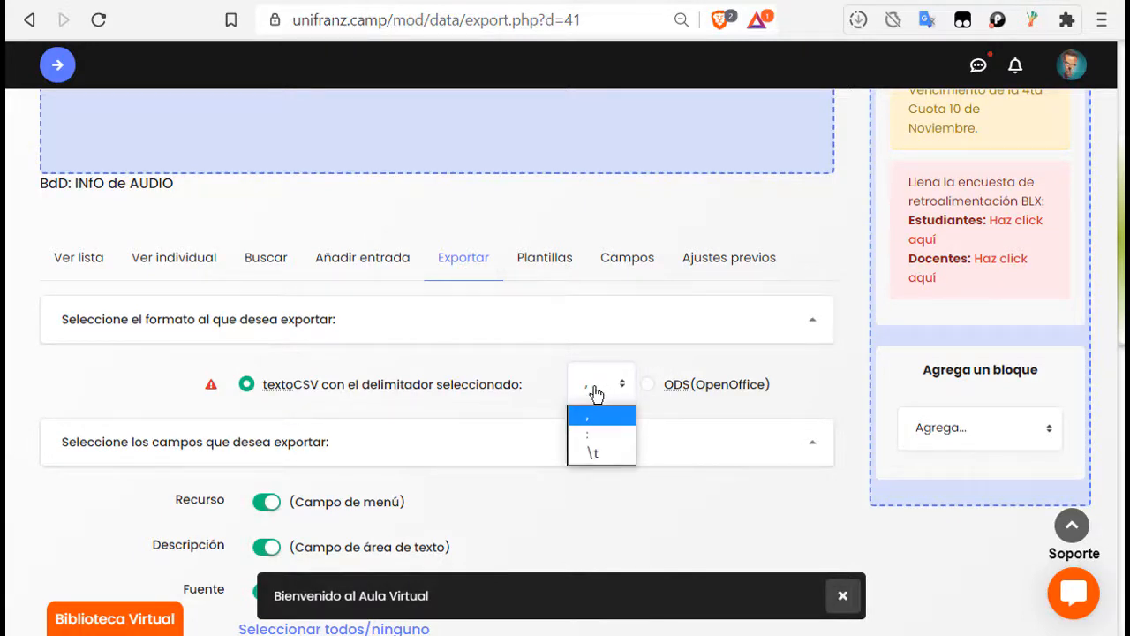
click(606, 455)
scroll(568, 468, down, 2)
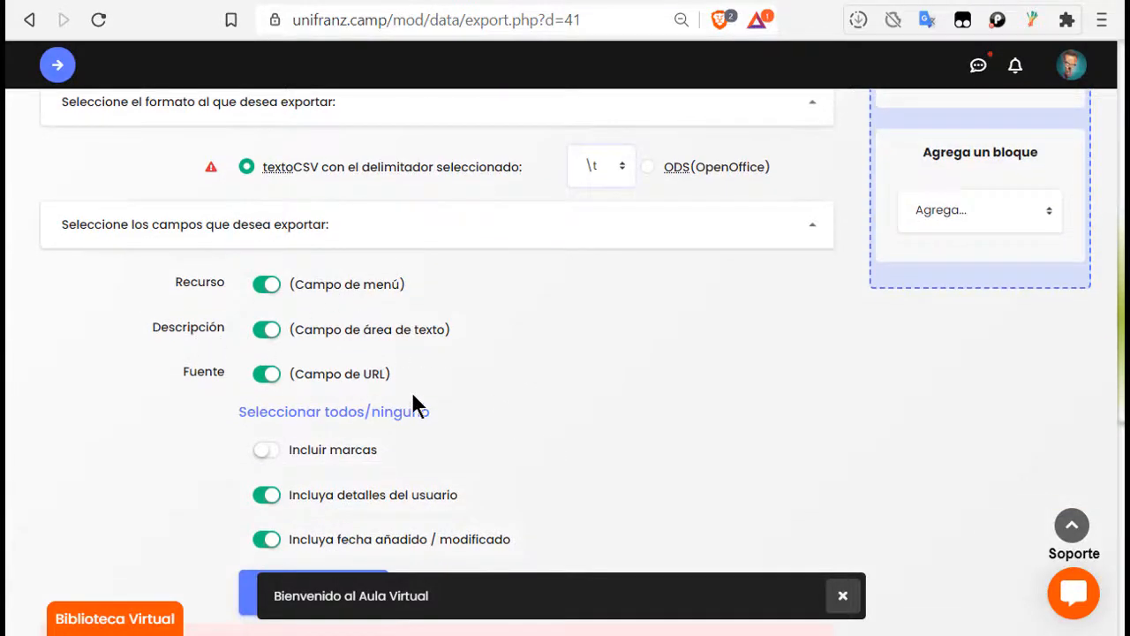
scroll(442, 400, down, 2)
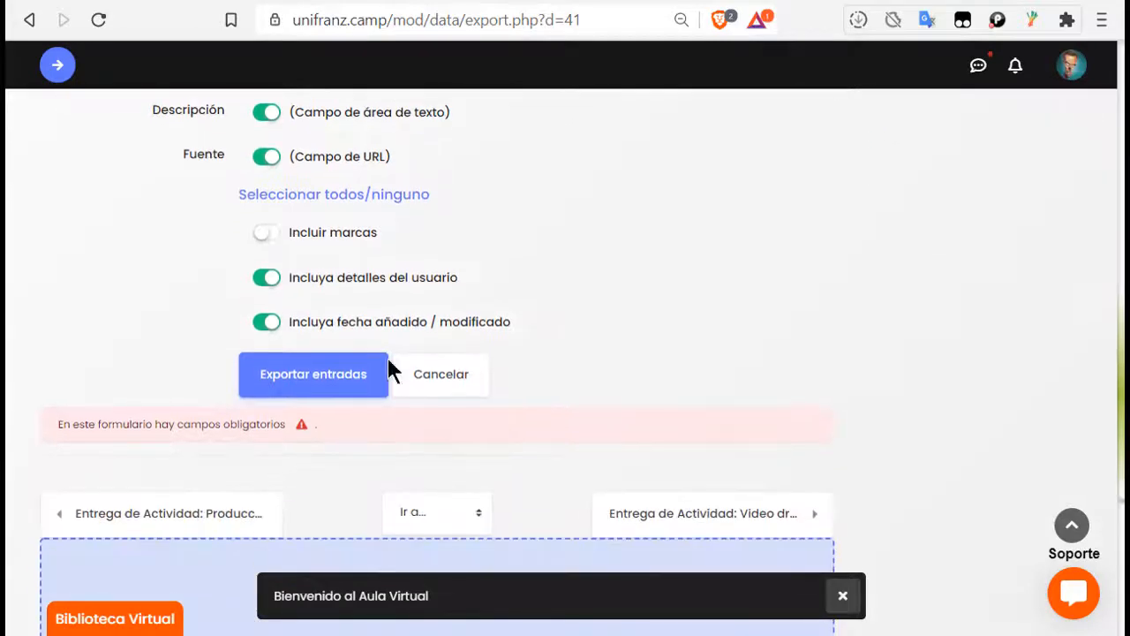
click(334, 378)
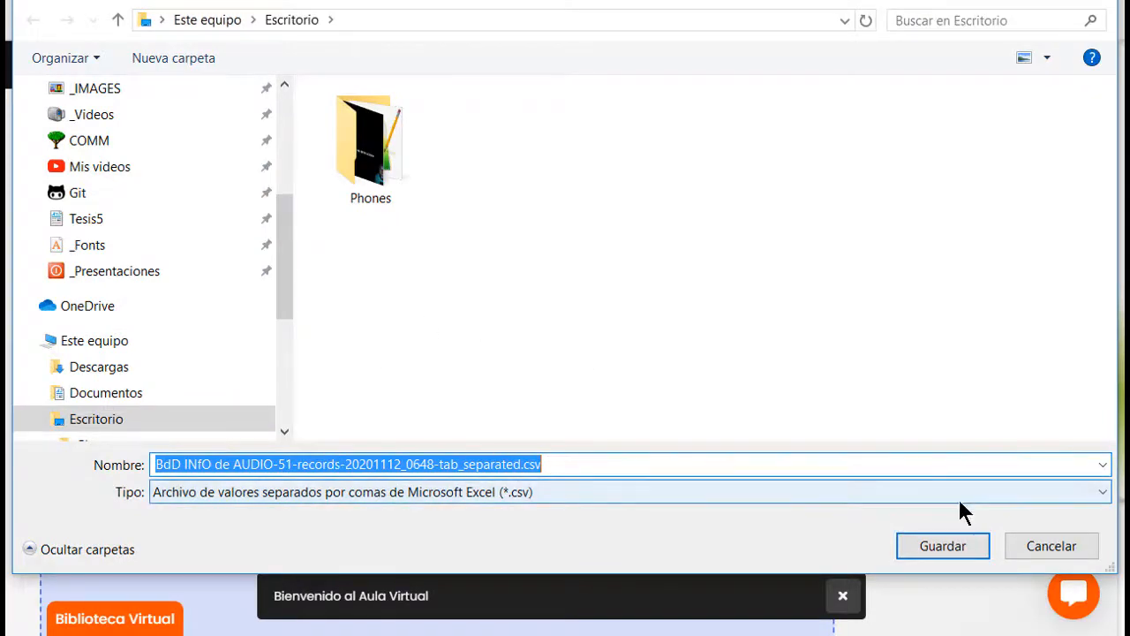
click(927, 546)
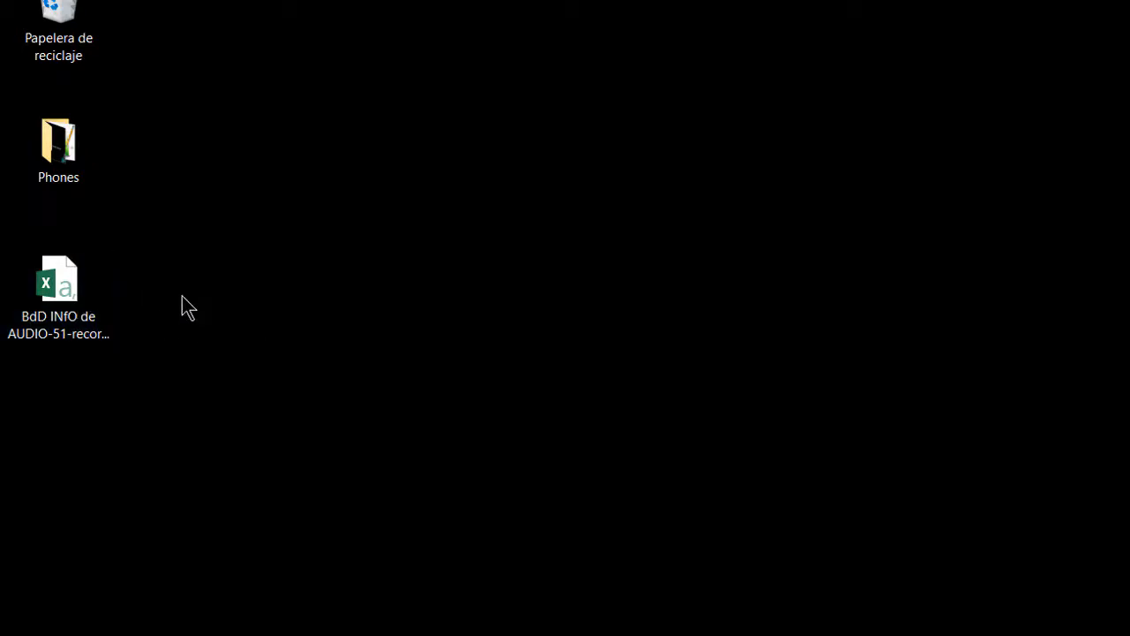
Step: Open the exported CSV from the desktop in Excel, inspect its contents and close it
click(65, 285)
double_click(66, 285)
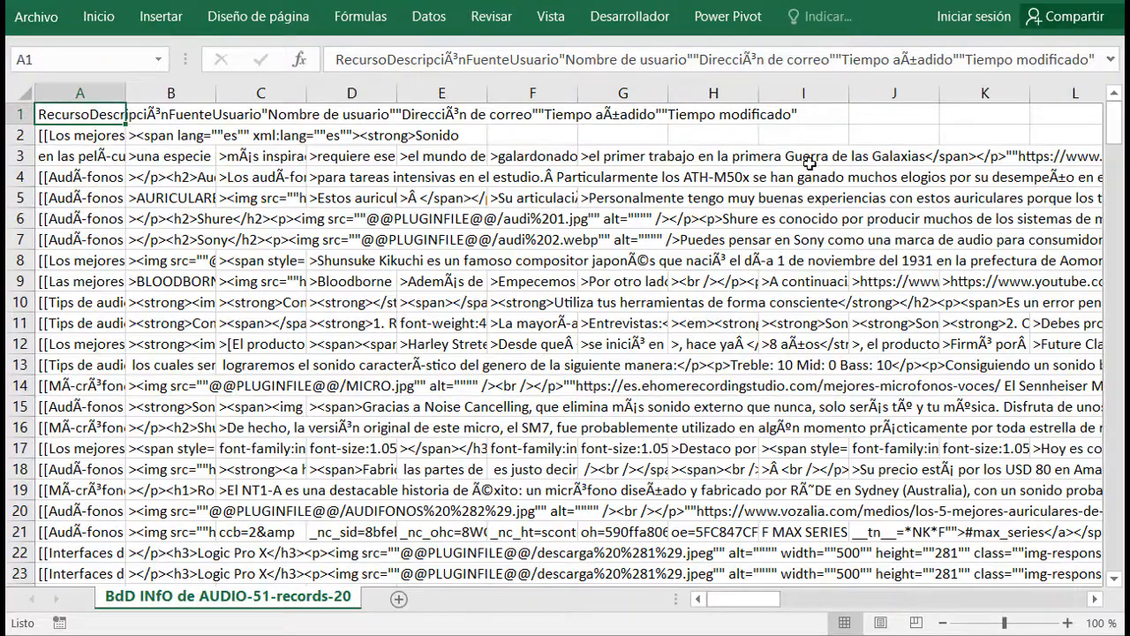
click(1115, 1)
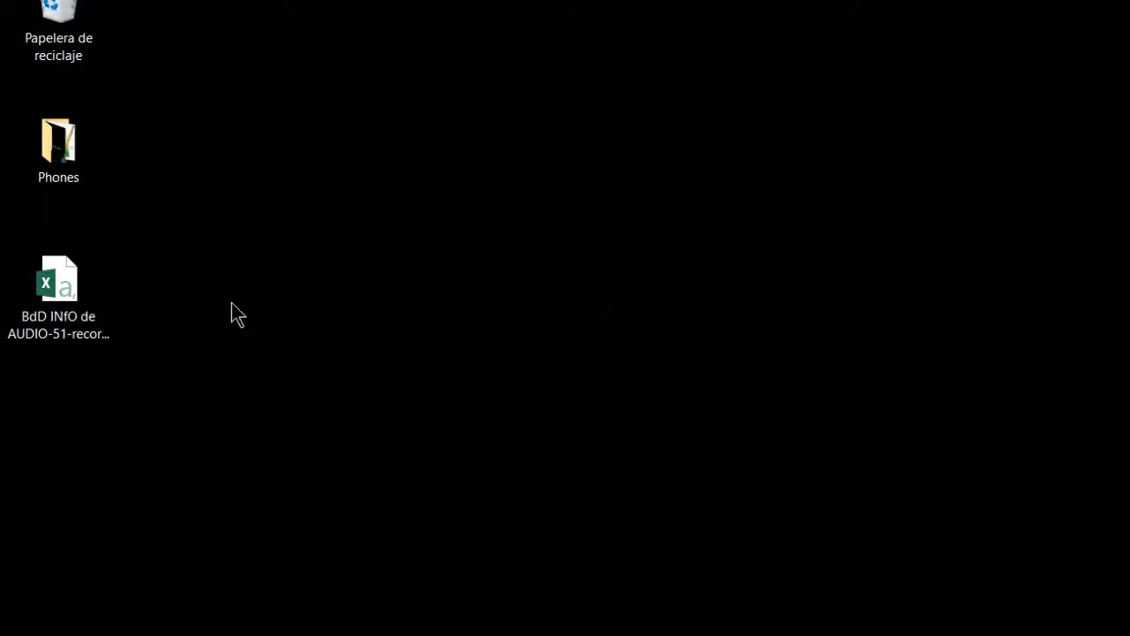
Step: Open the exported CSV file from the desktop with Bloc de notas
right_click(80, 284)
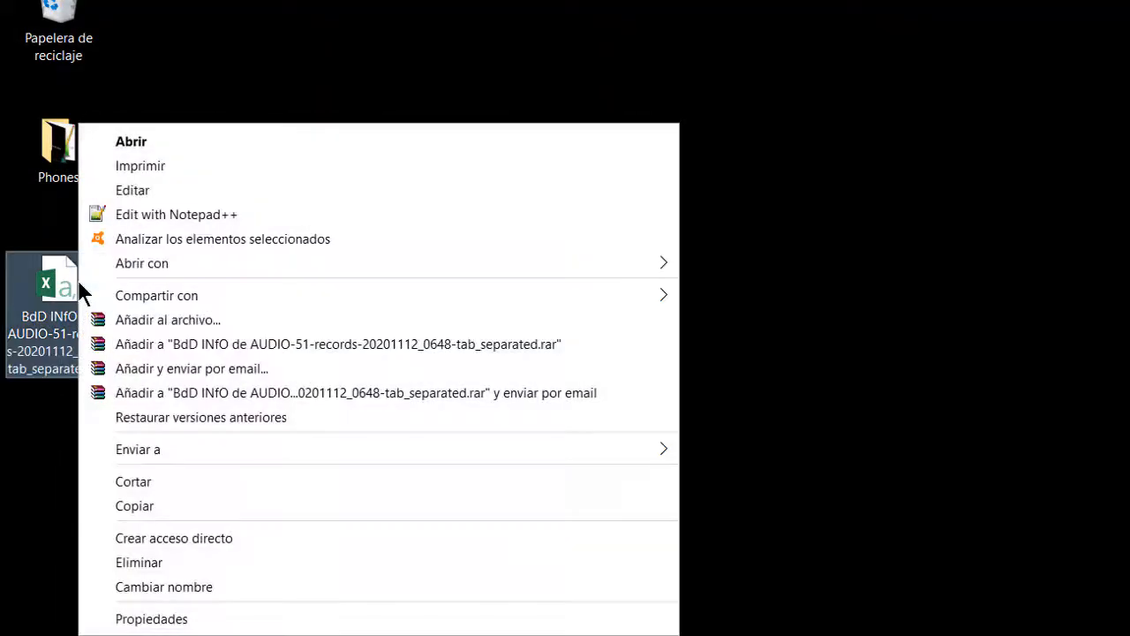
mouse_move(223, 264)
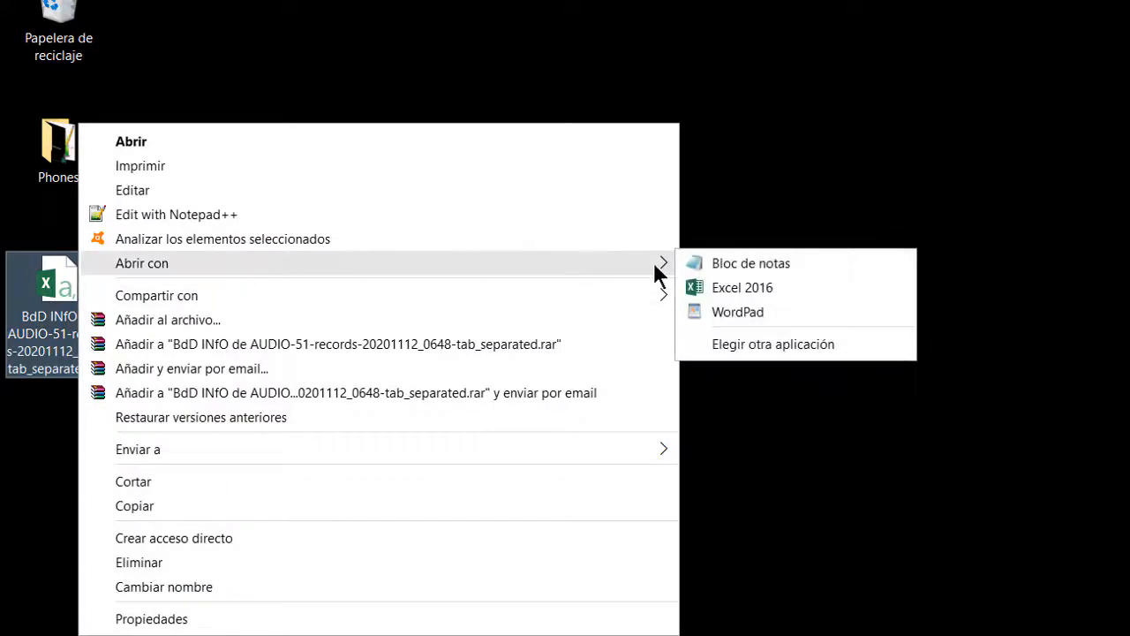
click(747, 263)
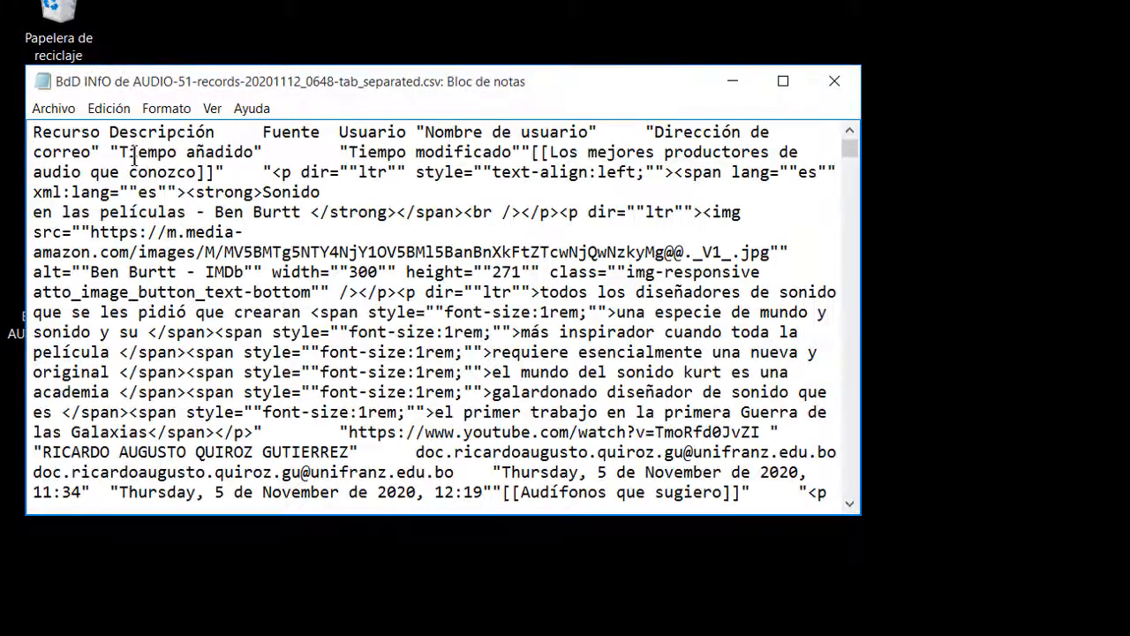
Step: Resave the CSV under the same name with Unicode encoding, replacing the original, close Bloc de notas and reopen the file in Excel
click(50, 110)
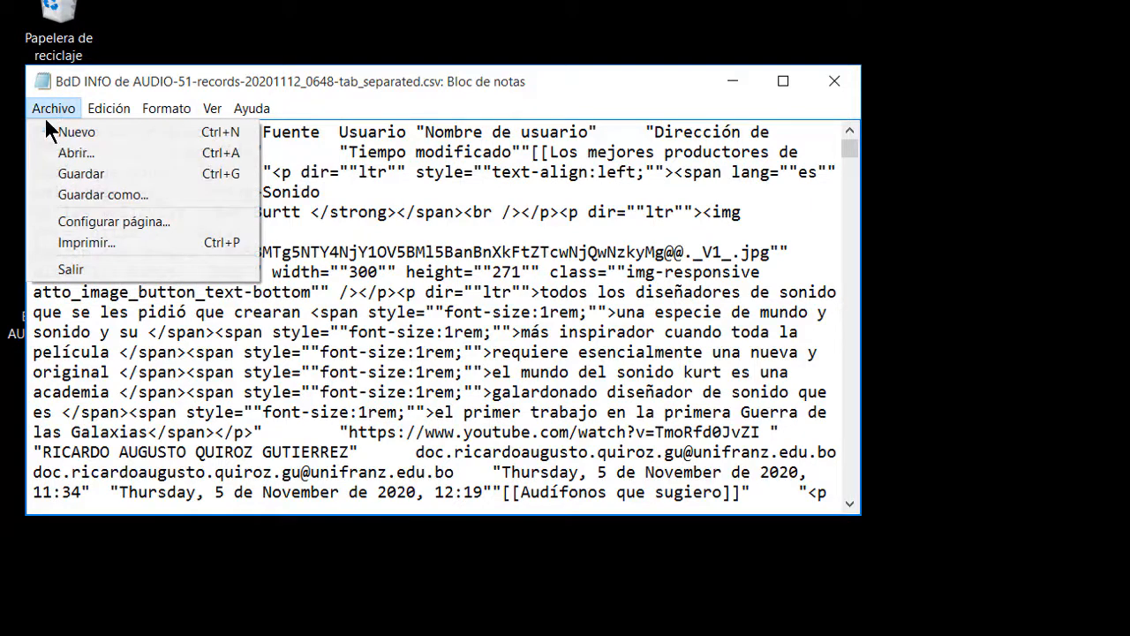
click(117, 192)
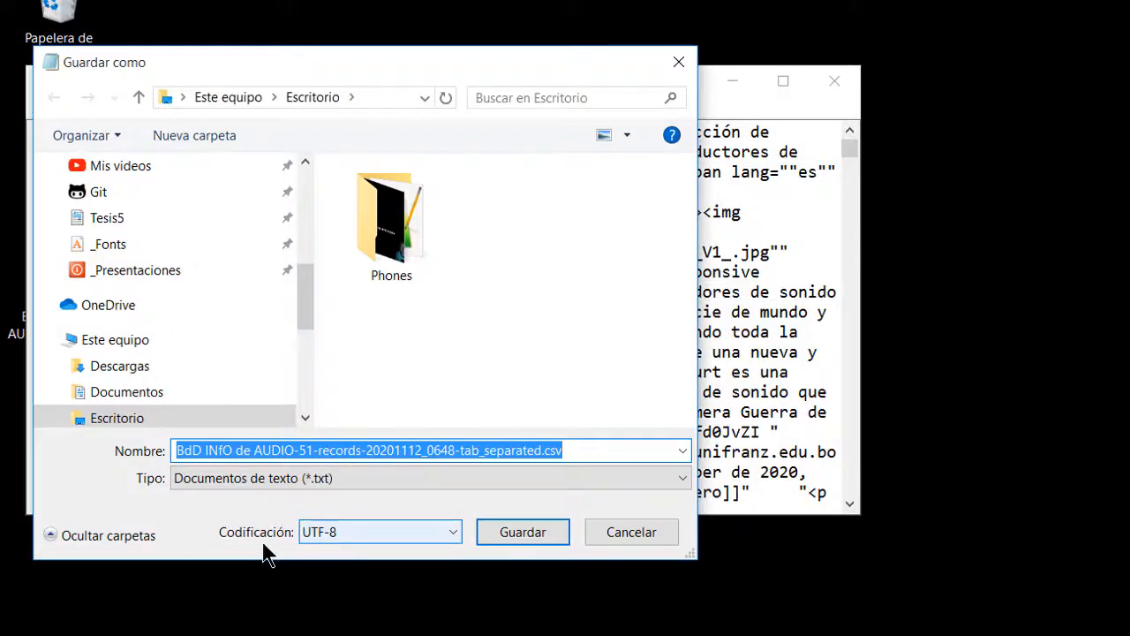
click(348, 536)
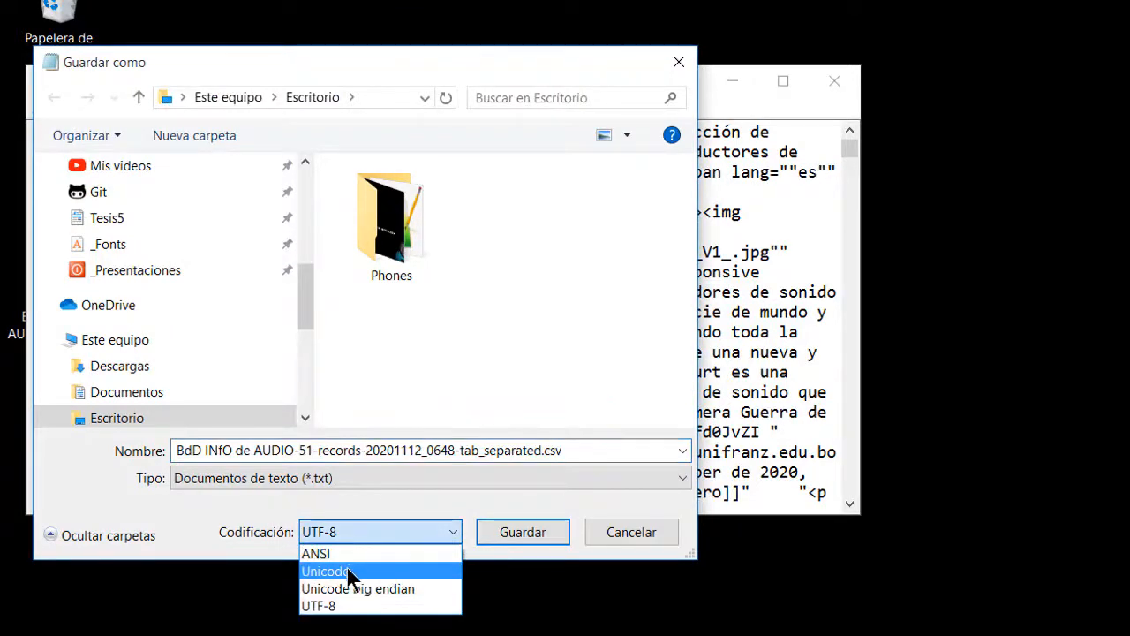
click(348, 606)
scroll(364, 530, up, 2)
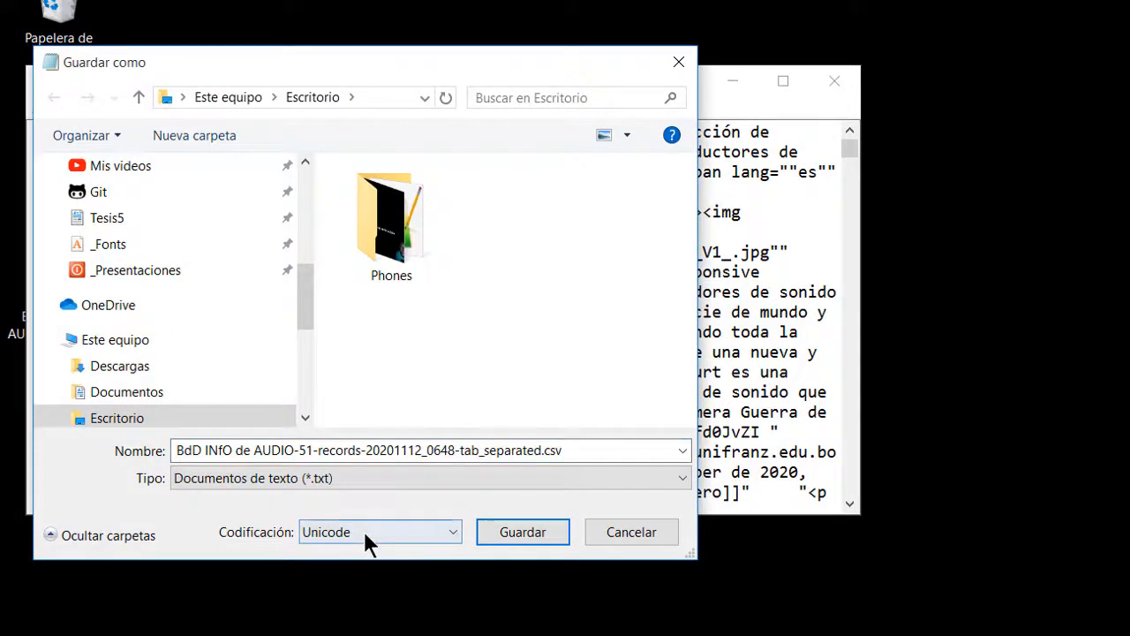
click(503, 532)
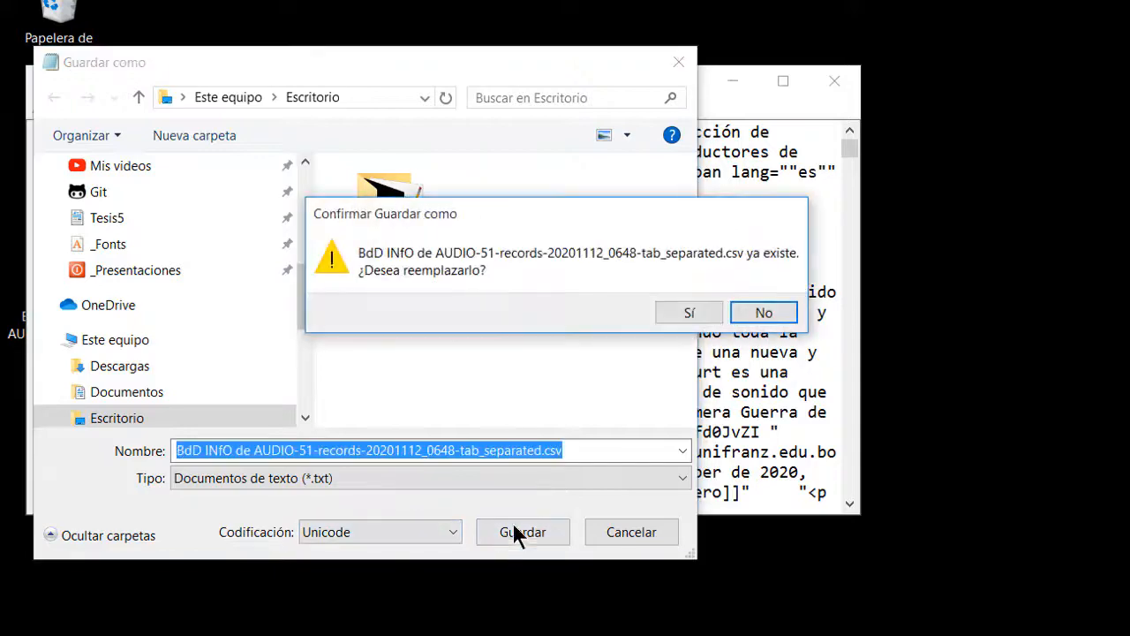
click(690, 313)
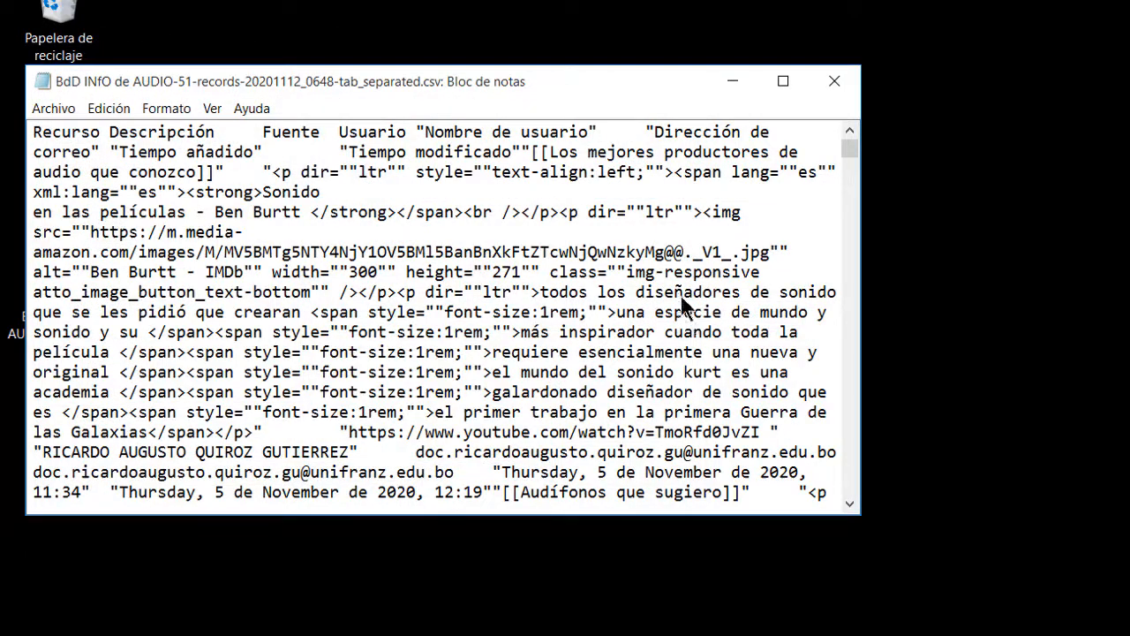
click(835, 81)
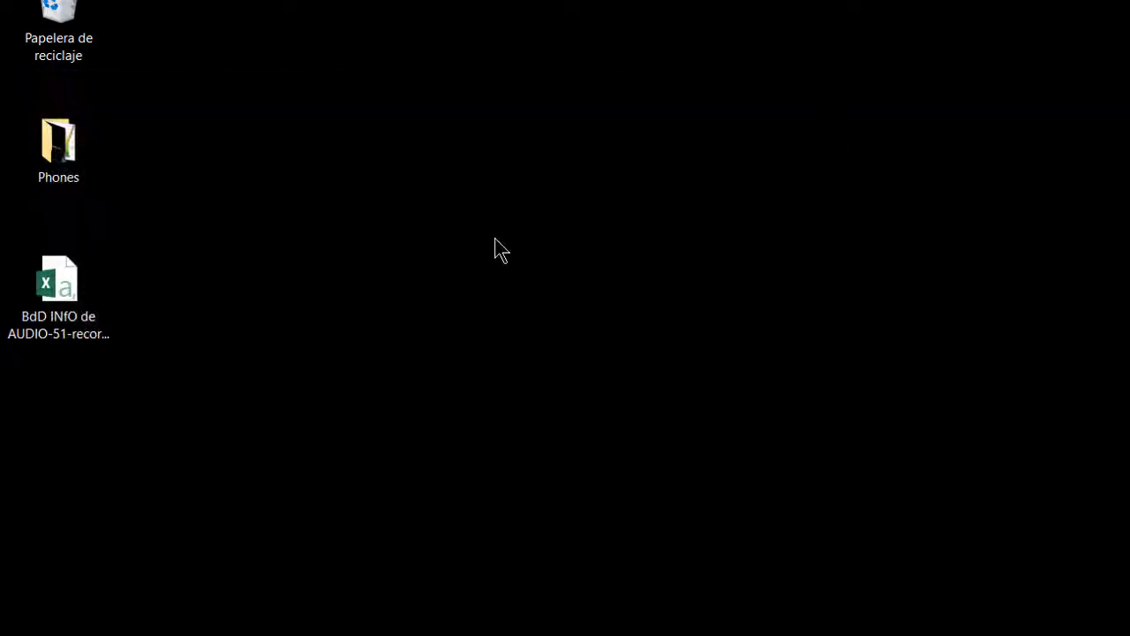
double_click(71, 289)
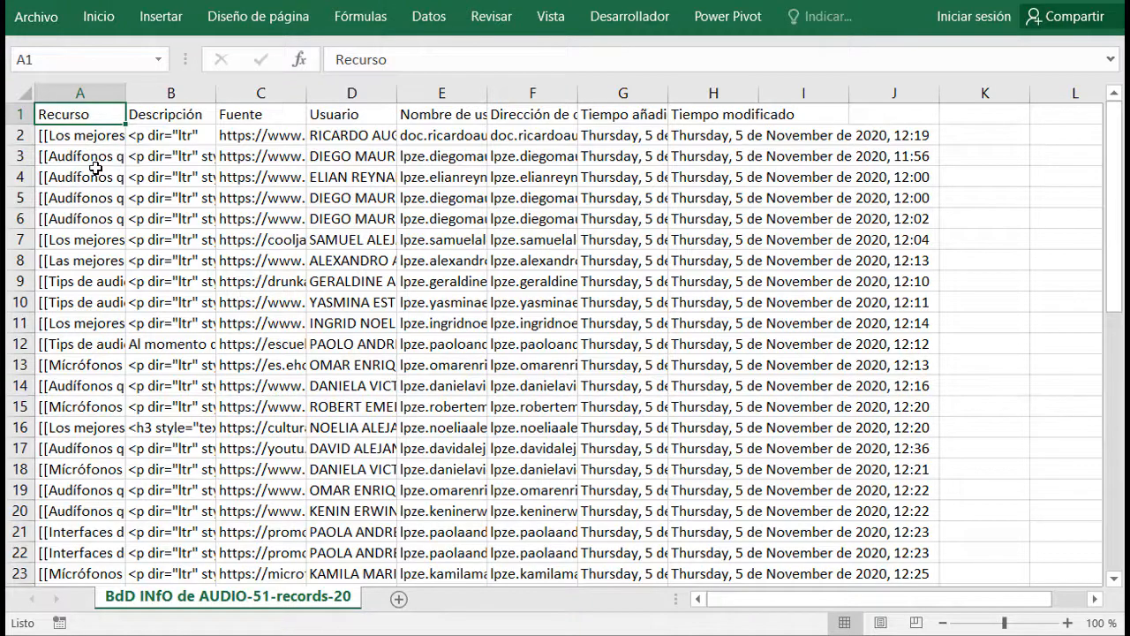
Step: Widen the Recurso, Descripción, Fuente and Usuario columns so their contents are easier to read
click(95, 156)
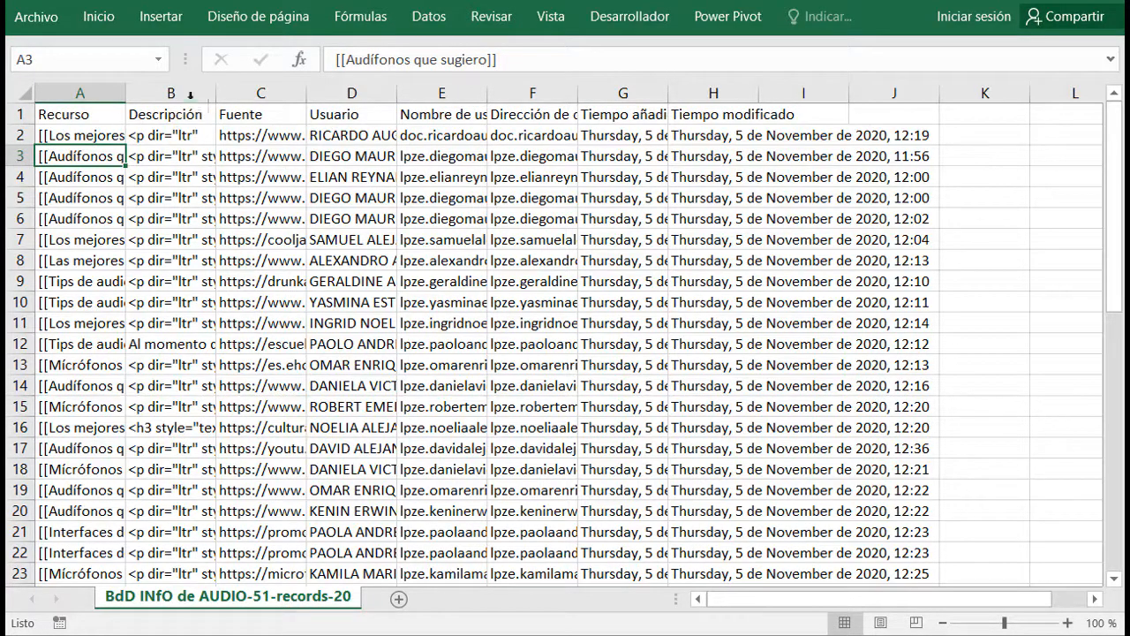
drag(126, 89, 260, 88)
drag(350, 92, 448, 94)
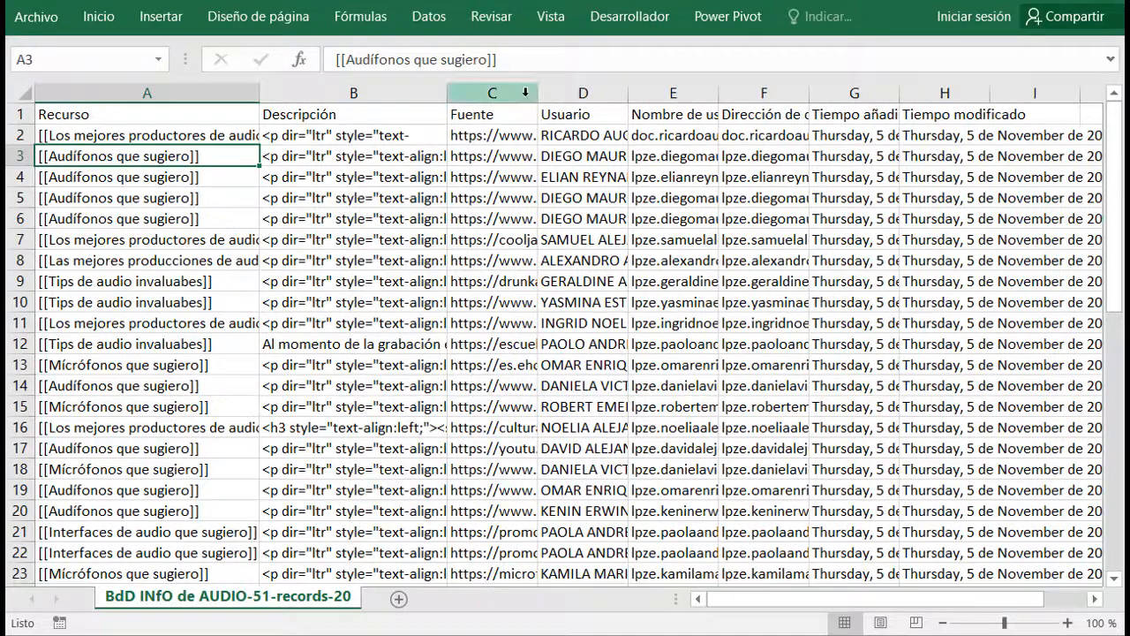
drag(537, 93, 854, 100)
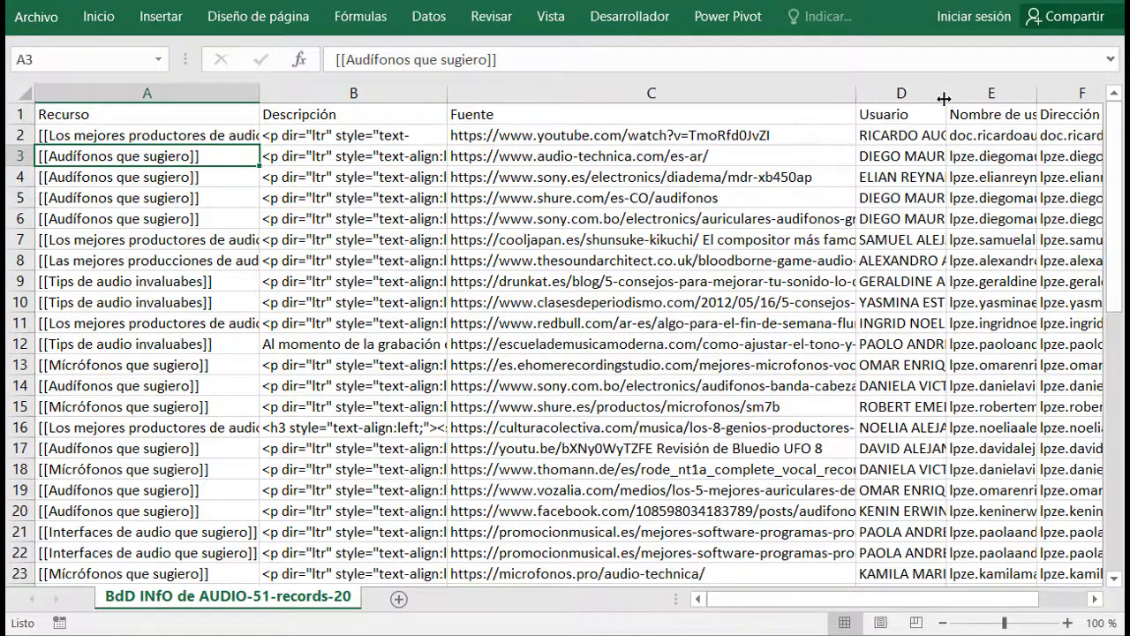
drag(944, 98, 1087, 91)
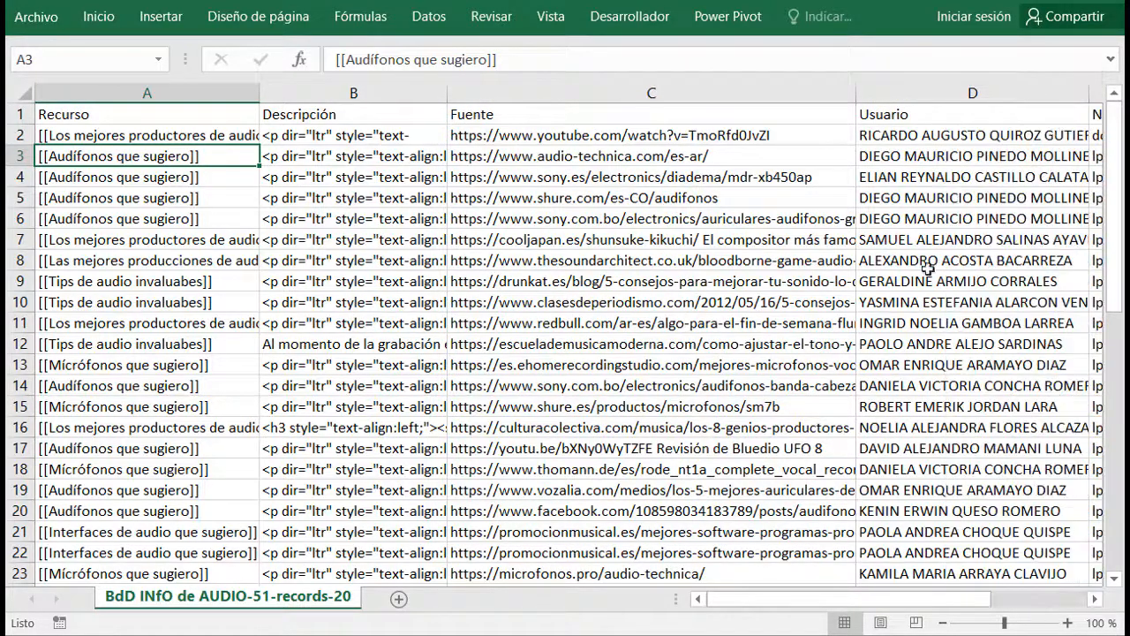
Step: Widen the Nombre de usuario and Tiempo añadido columns to show more of the usernames and dates
click(968, 191)
key(Right)
key(Right)
key(Right)
key(Right)
key(Right)
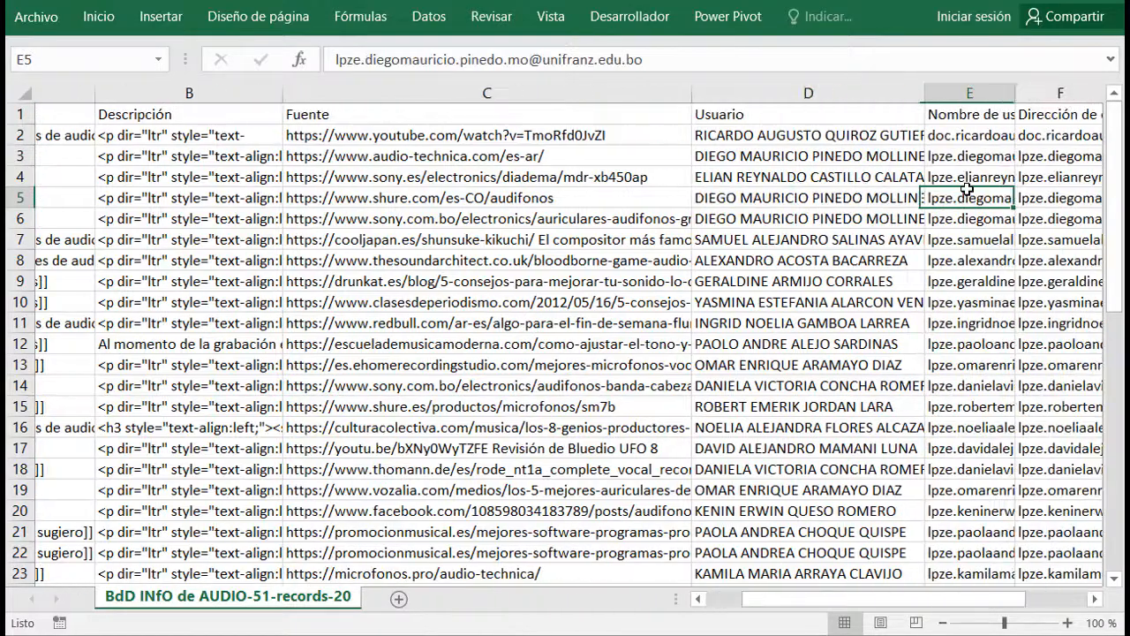
key(Right)
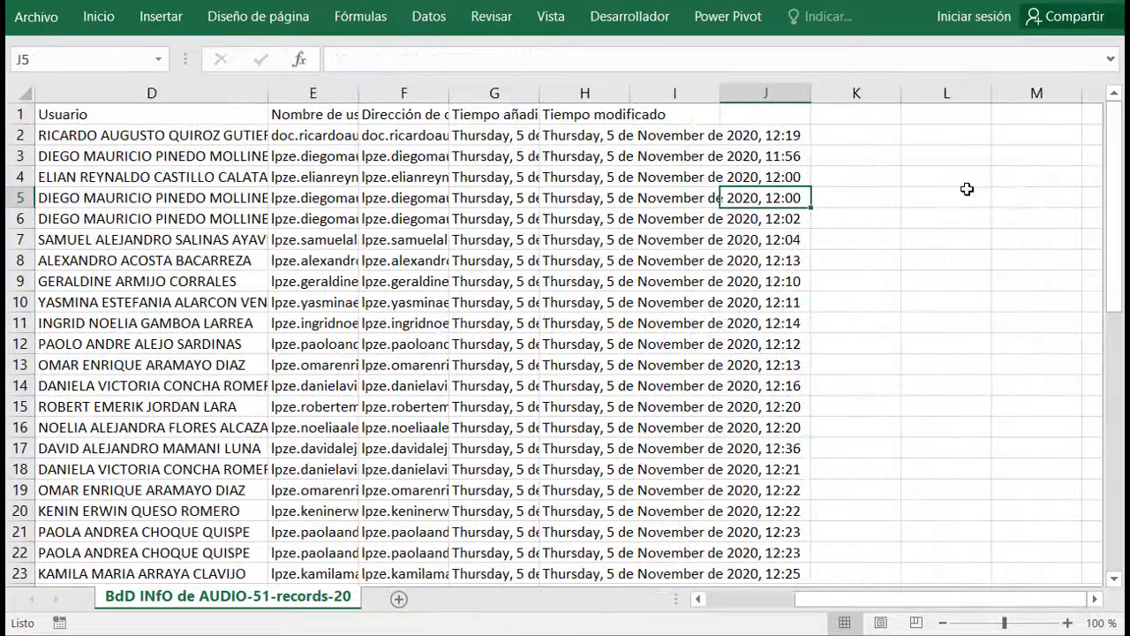
click(318, 129)
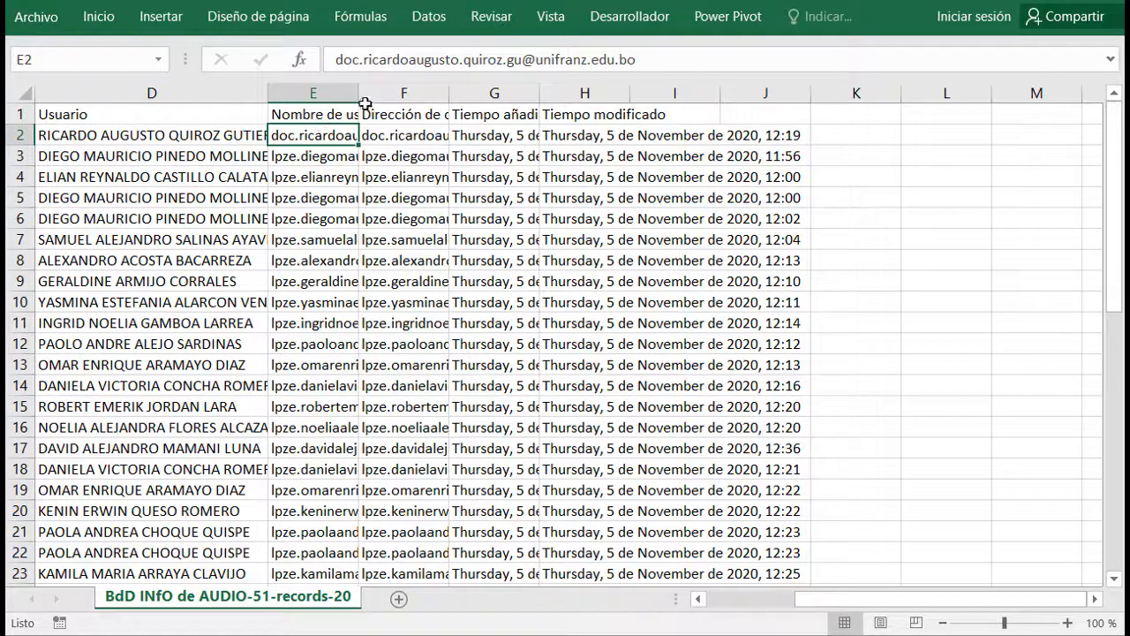
drag(361, 93, 543, 92)
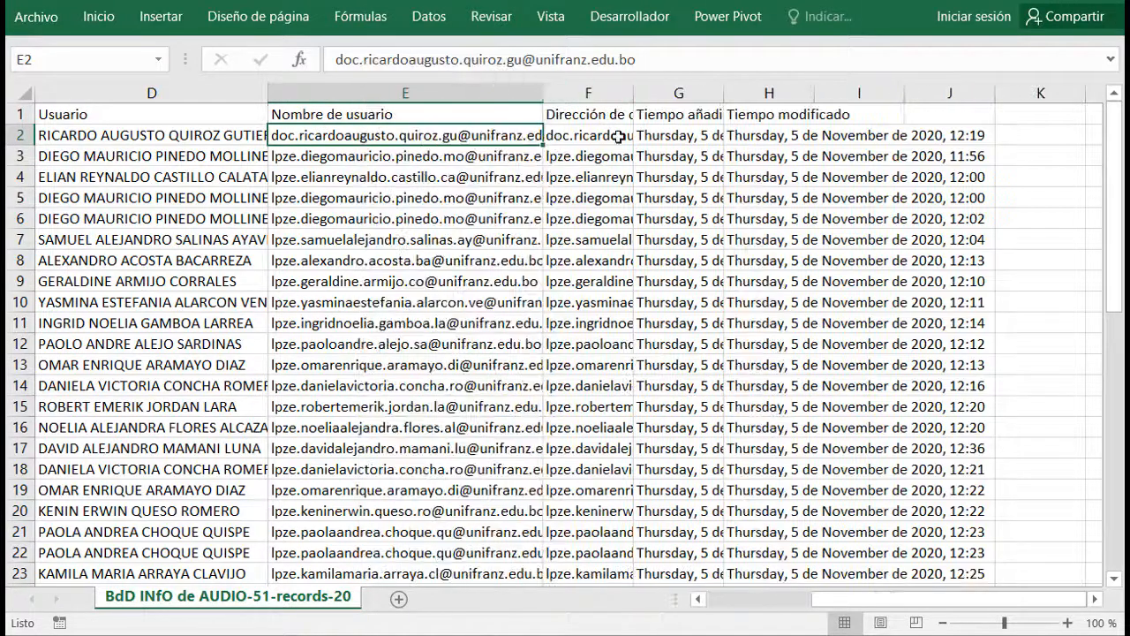
drag(725, 92, 785, 92)
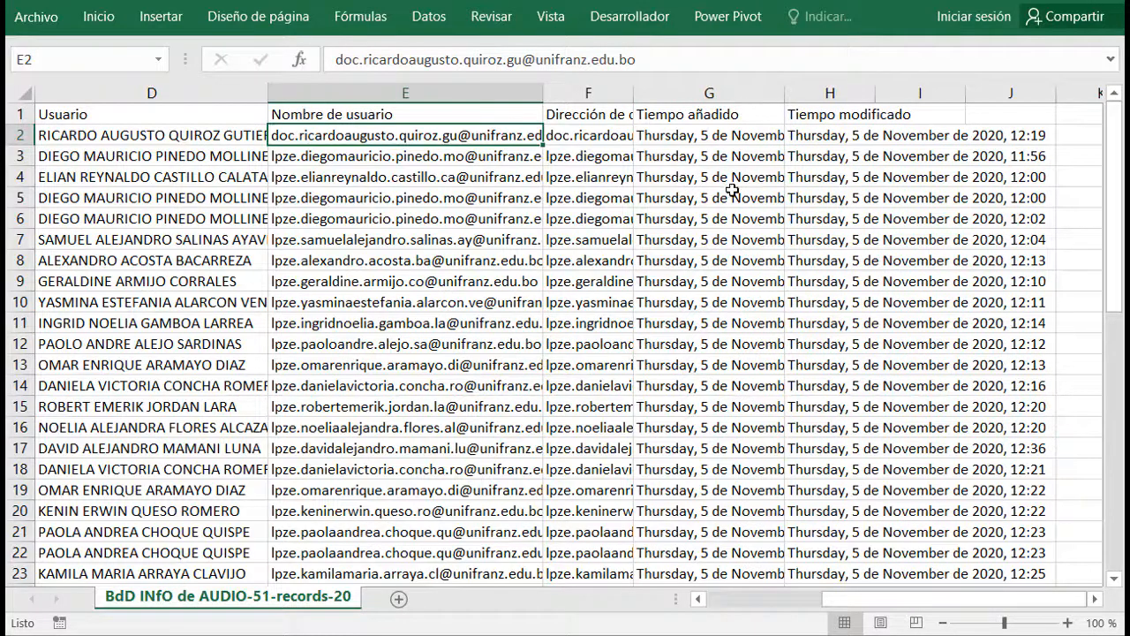